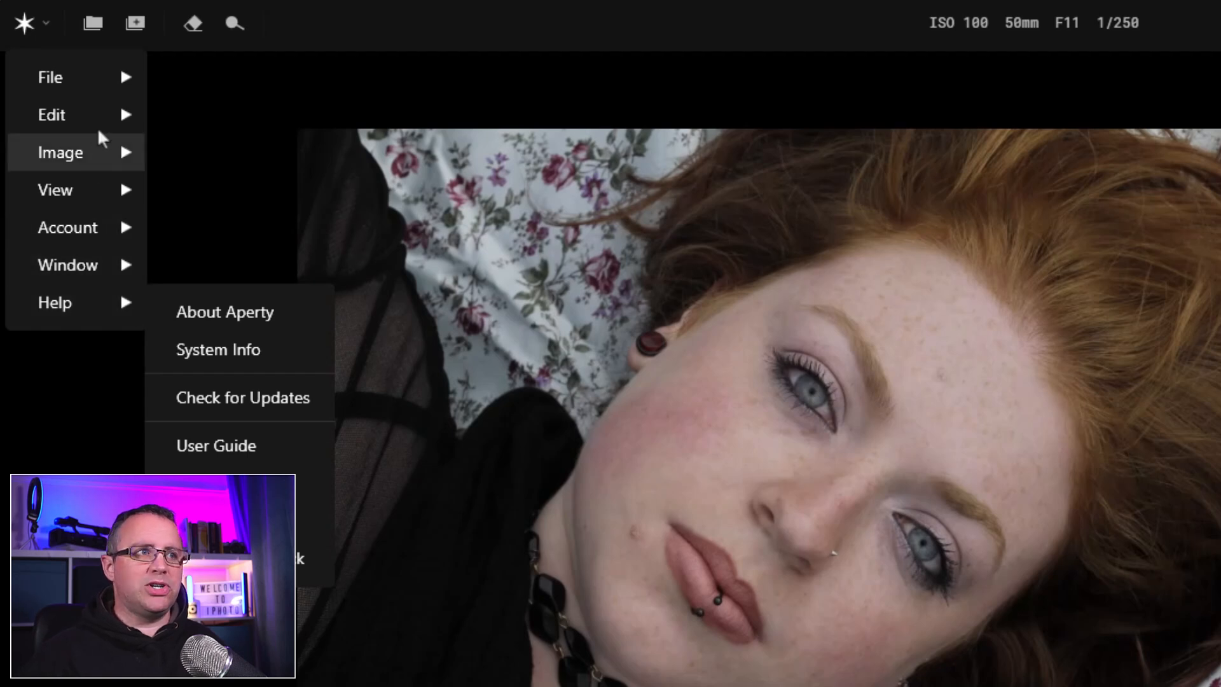
# Step: View the overview of all projects and reopen the "test" project
pyautogui.click(363, 47)
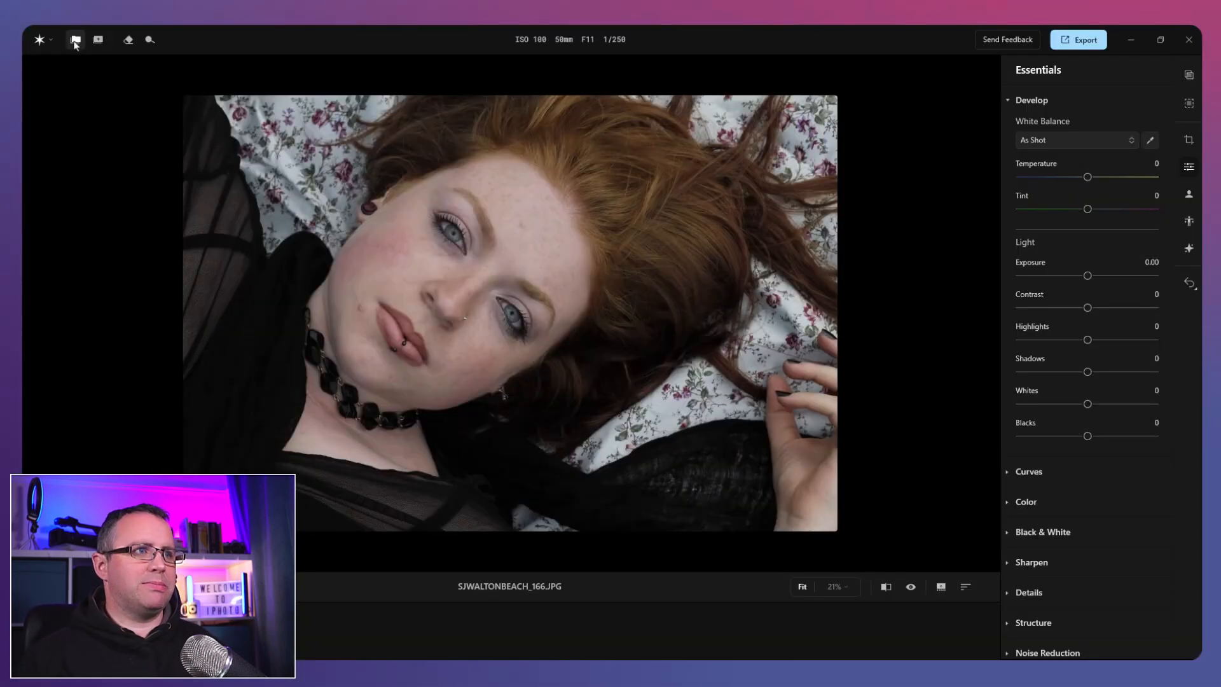
pyautogui.click(75, 40)
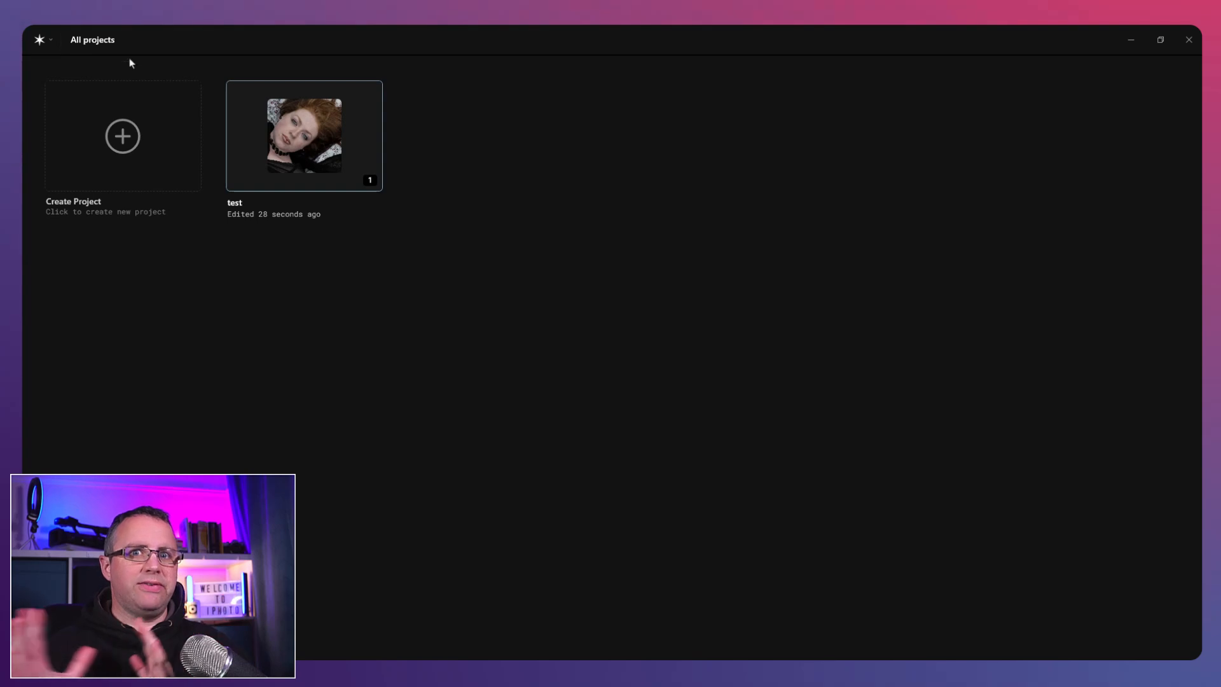
pyautogui.doubleClick(312, 135)
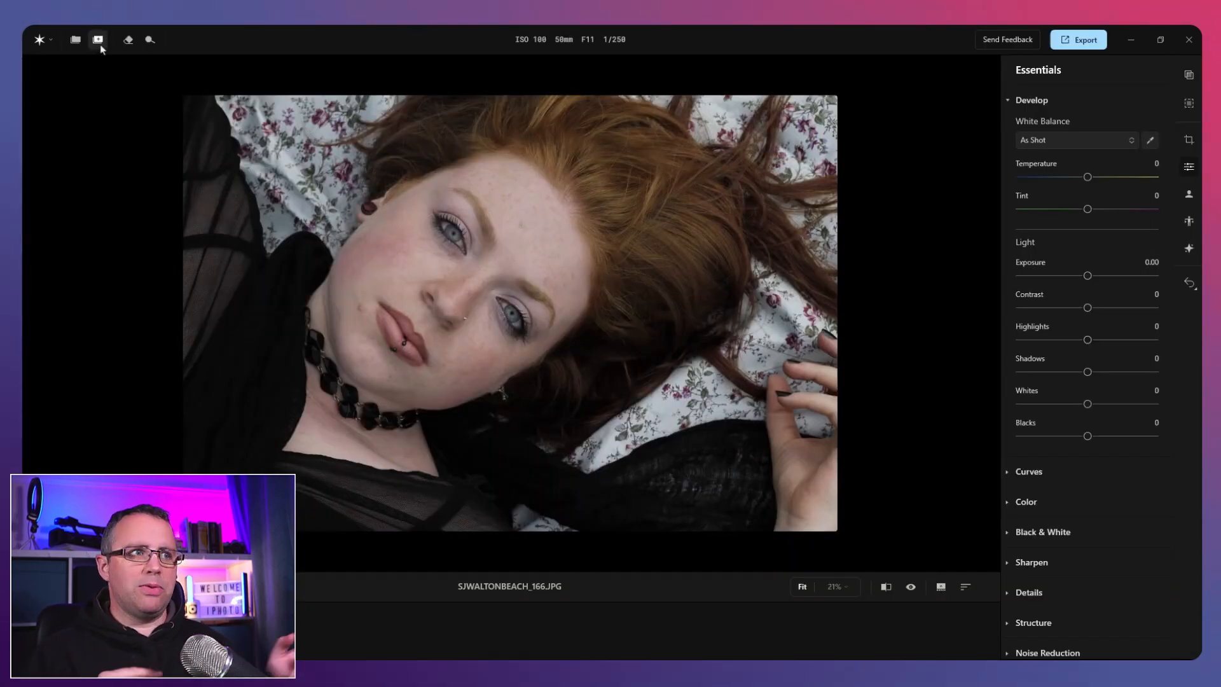
# Step: Look over the options for adding images and the Erase & Clone and Dodge & Burn tools, discarding without edits
pyautogui.click(99, 41)
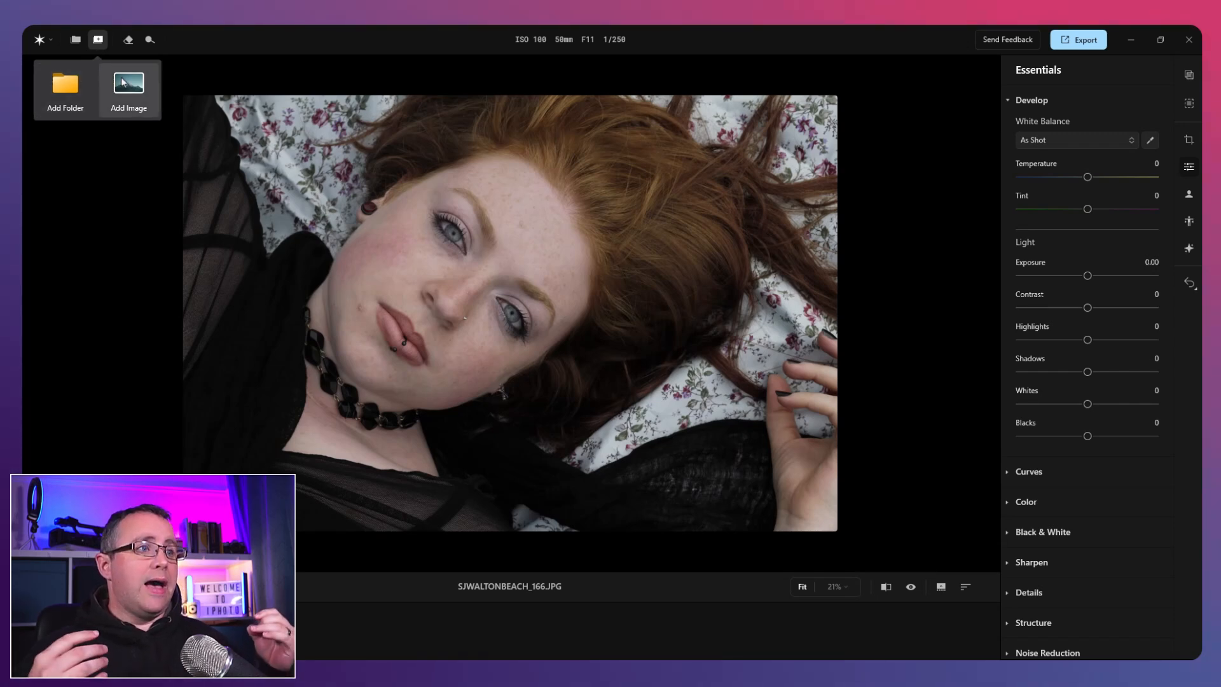
pyautogui.click(129, 40)
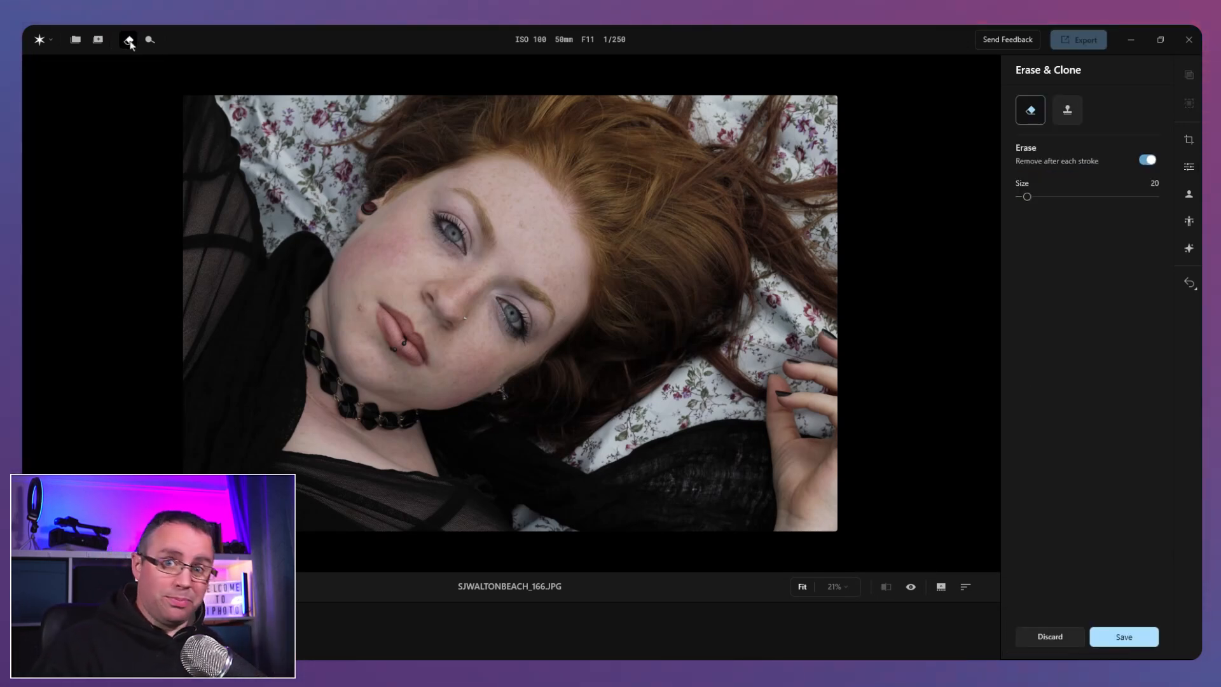
pyautogui.click(150, 41)
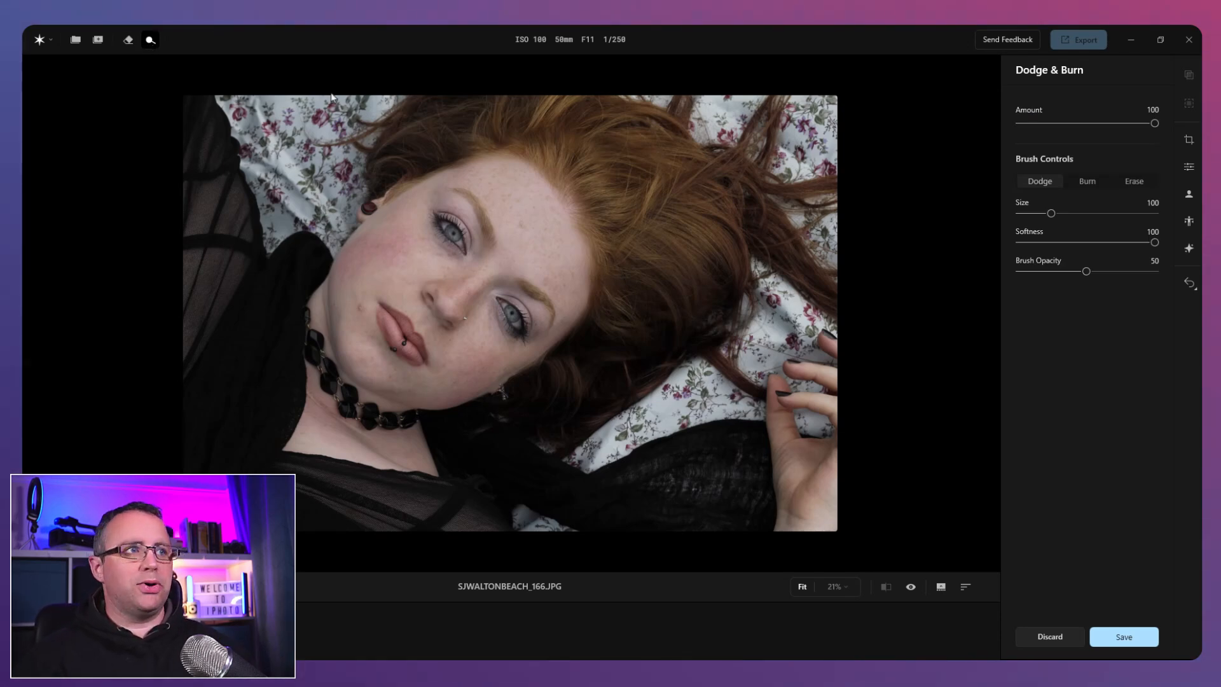
pyautogui.click(1063, 639)
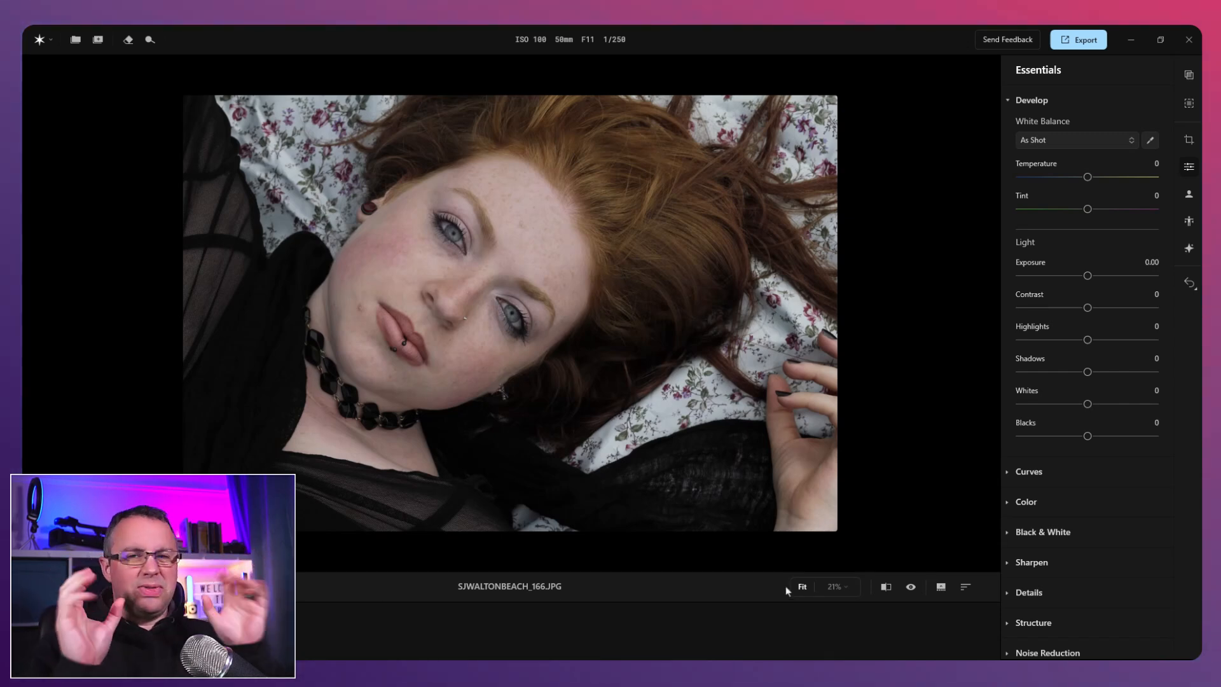
# Step: Check the before/after comparison, the filmstrip's hide and show toggle, and the photo sorting options
pyautogui.click(886, 588)
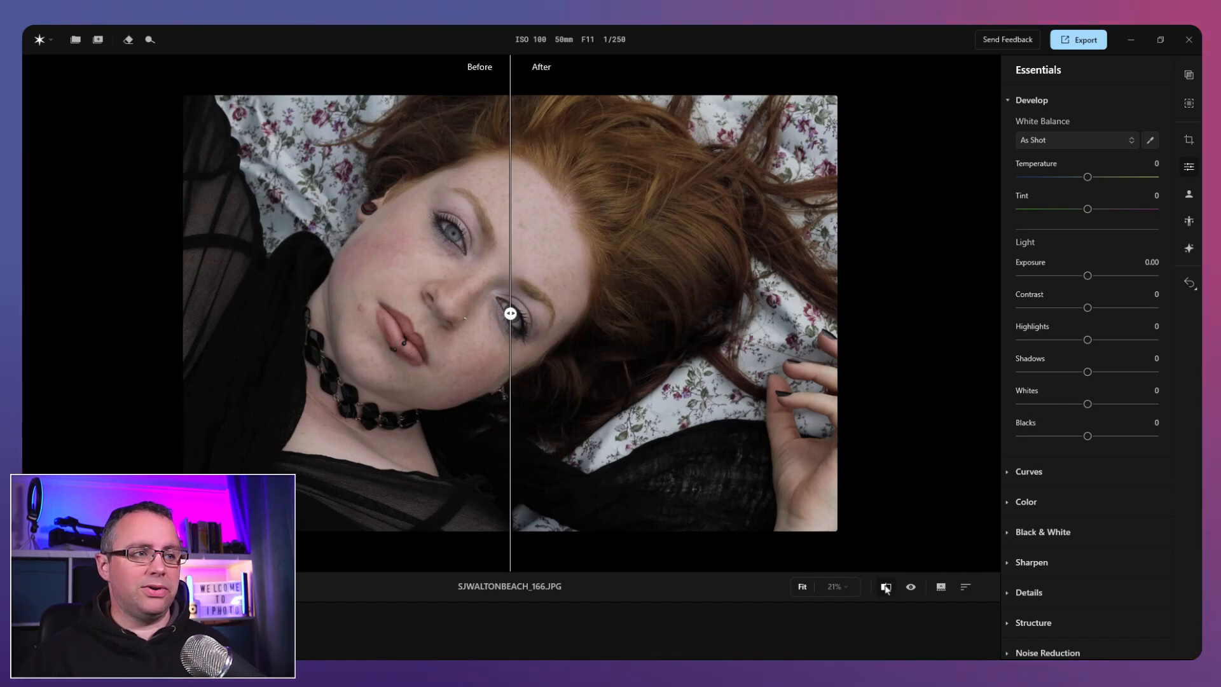
pyautogui.click(885, 588)
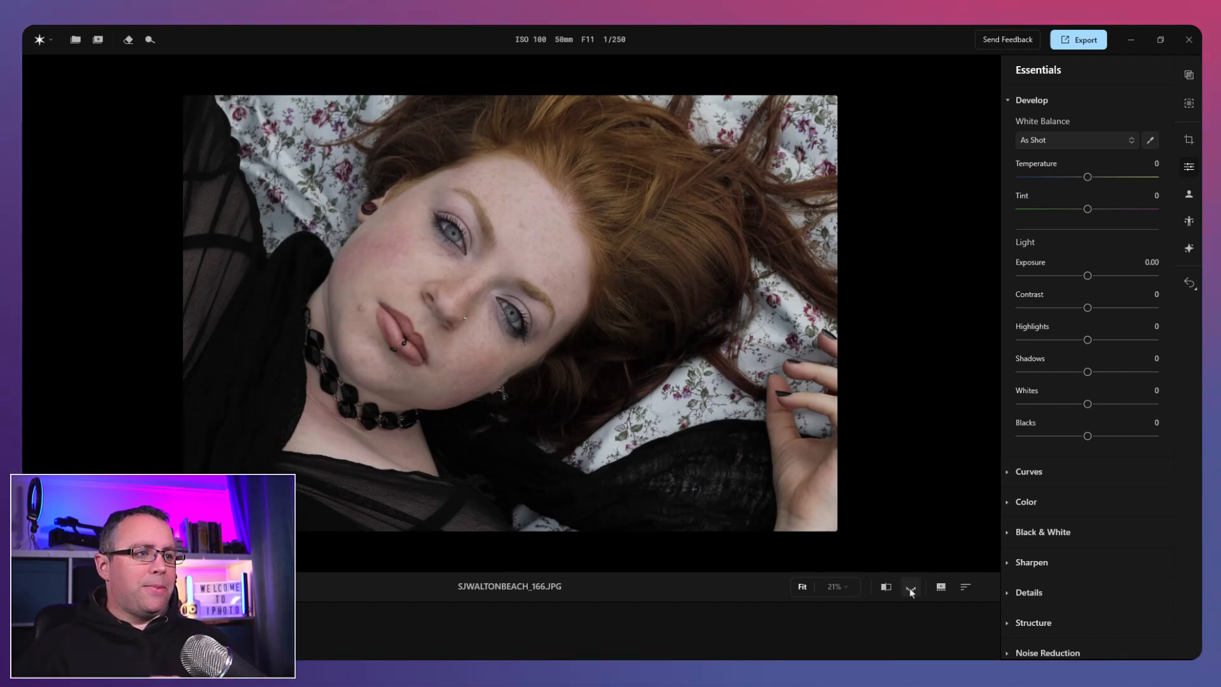
pyautogui.click(942, 593)
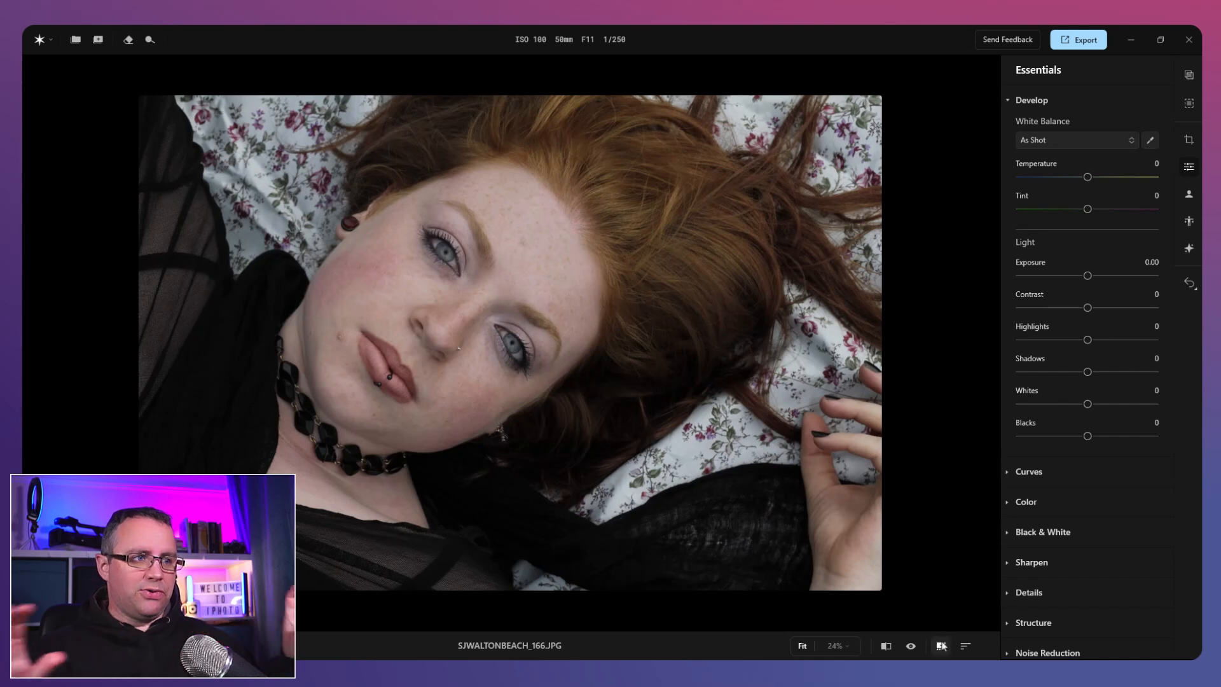
pyautogui.click(944, 648)
pyautogui.click(966, 588)
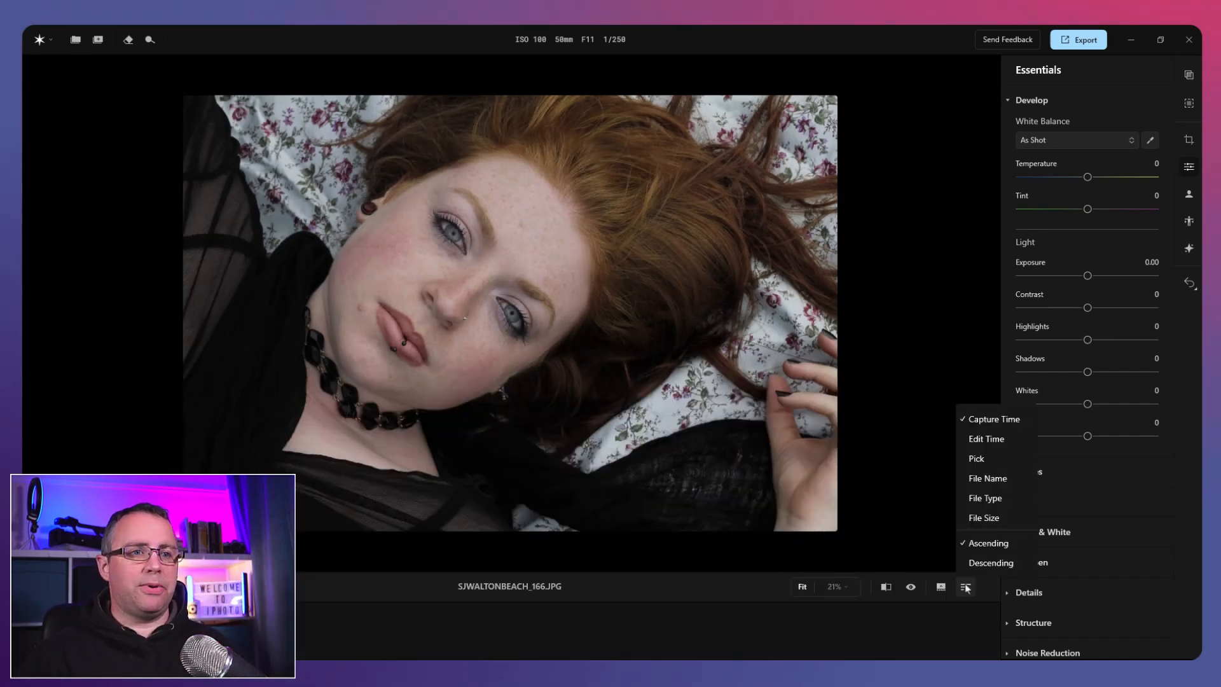
pyautogui.click(966, 588)
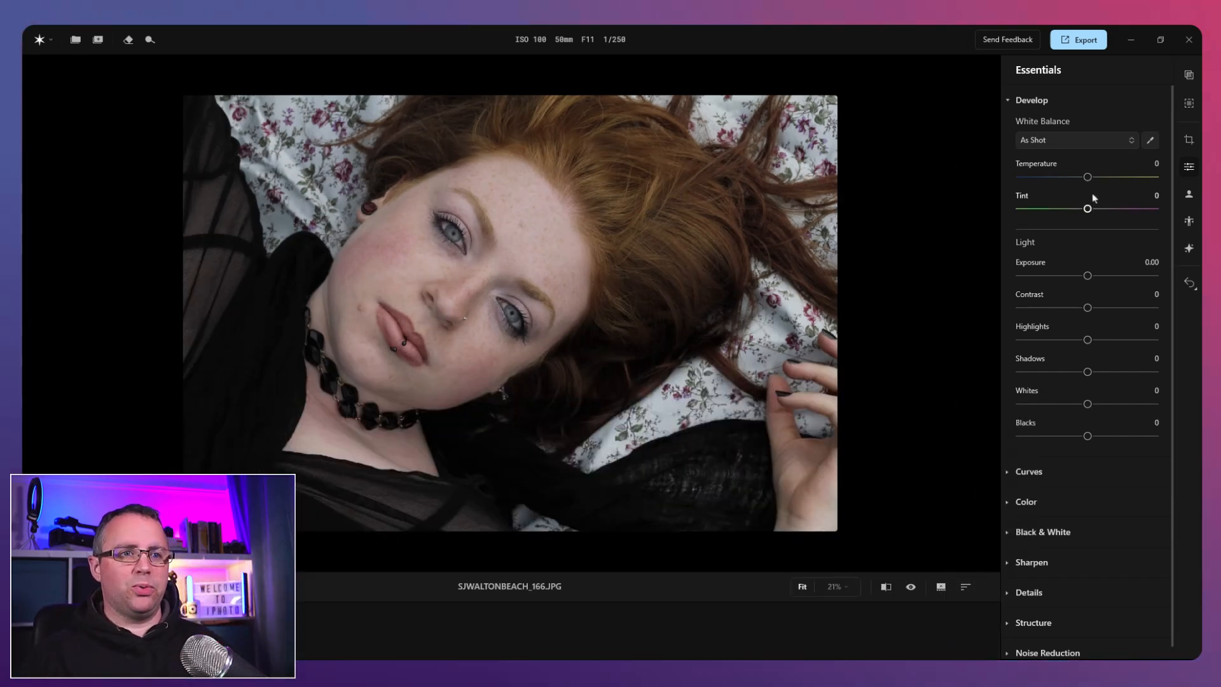
# Step: Set the portrait's Temperature to 2, Tint to 2 and Exposure to 0.14
pyautogui.moveTo(1088, 179); pyautogui.dragTo(1089, 211)
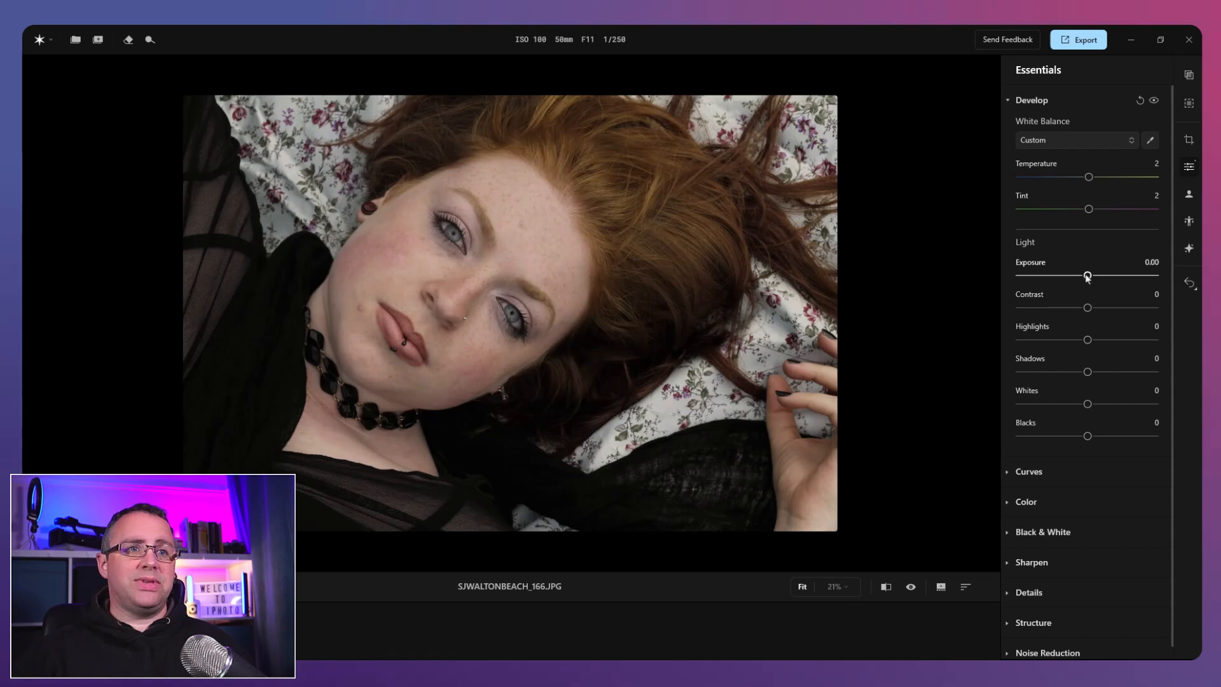
pyautogui.moveTo(1086, 276); pyautogui.dragTo(1089, 275)
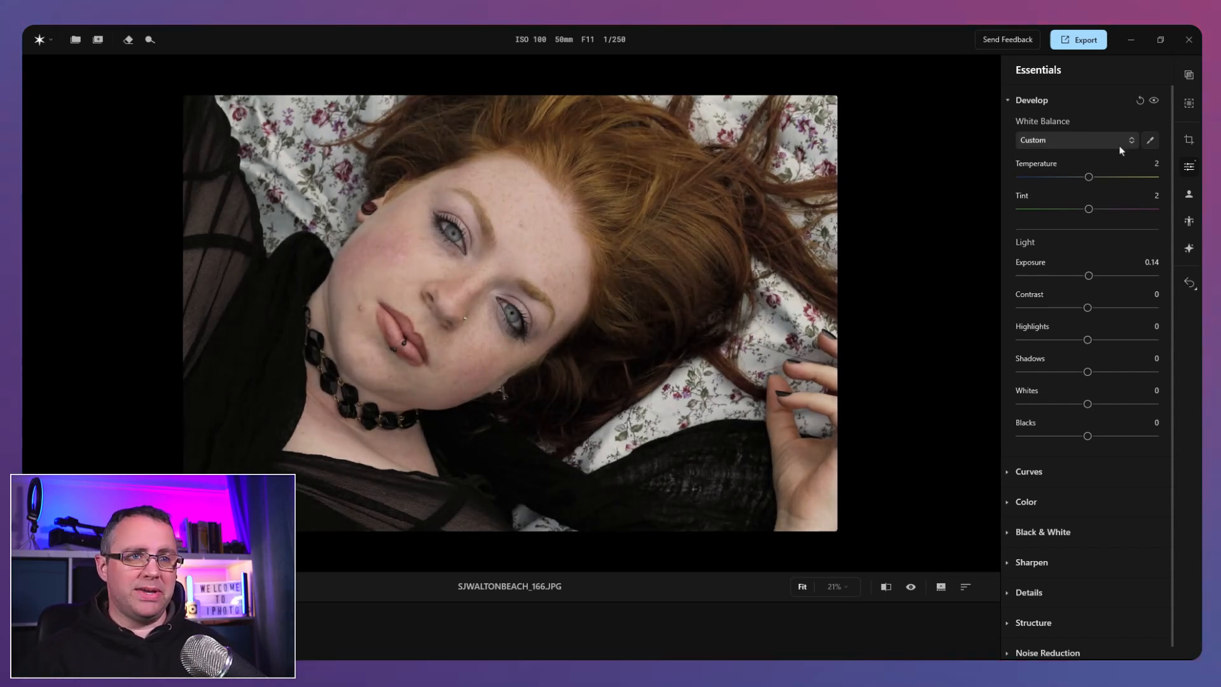
# Step: Examine the Curves settings and collapse the Develop and Curves sections
pyautogui.scroll(-1, 1088, 346)
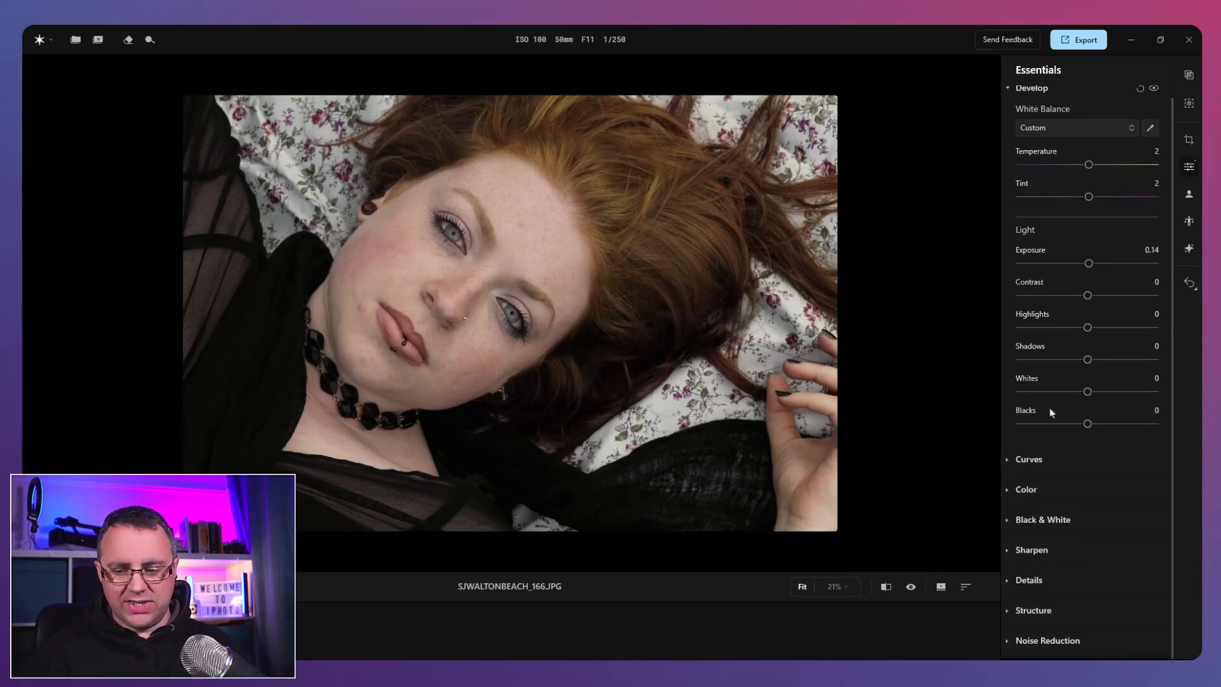
pyautogui.click(1026, 469)
pyautogui.scroll(1, 1018, 110)
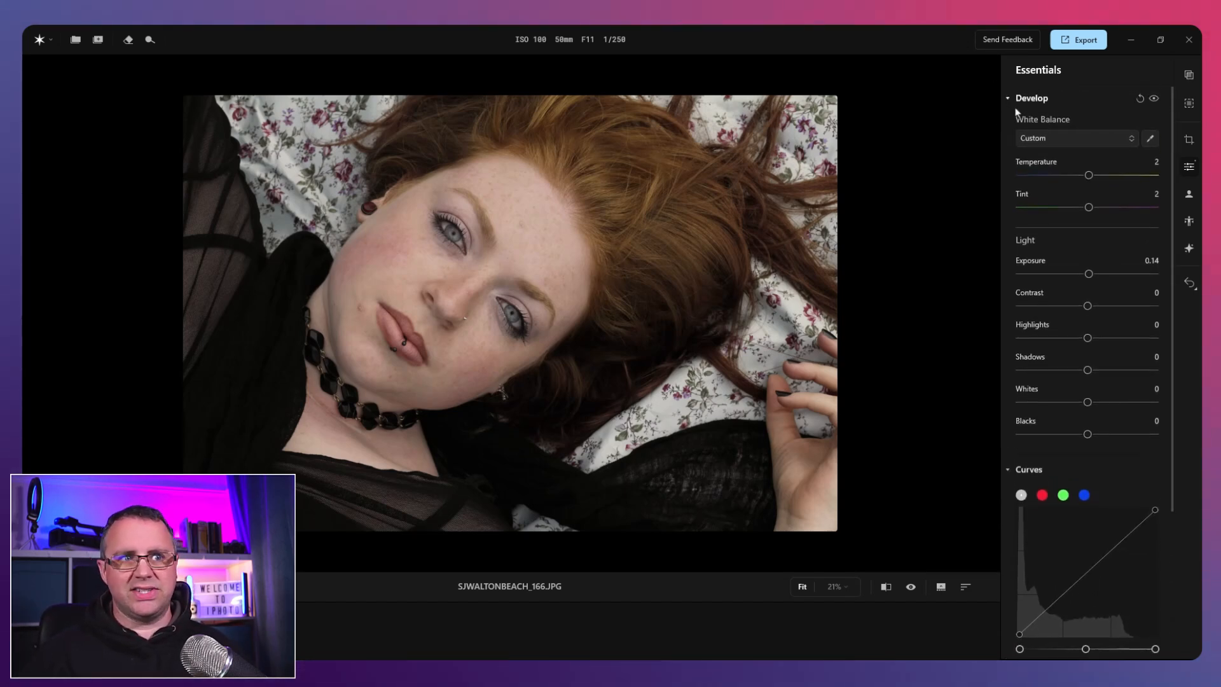
pyautogui.click(1008, 100)
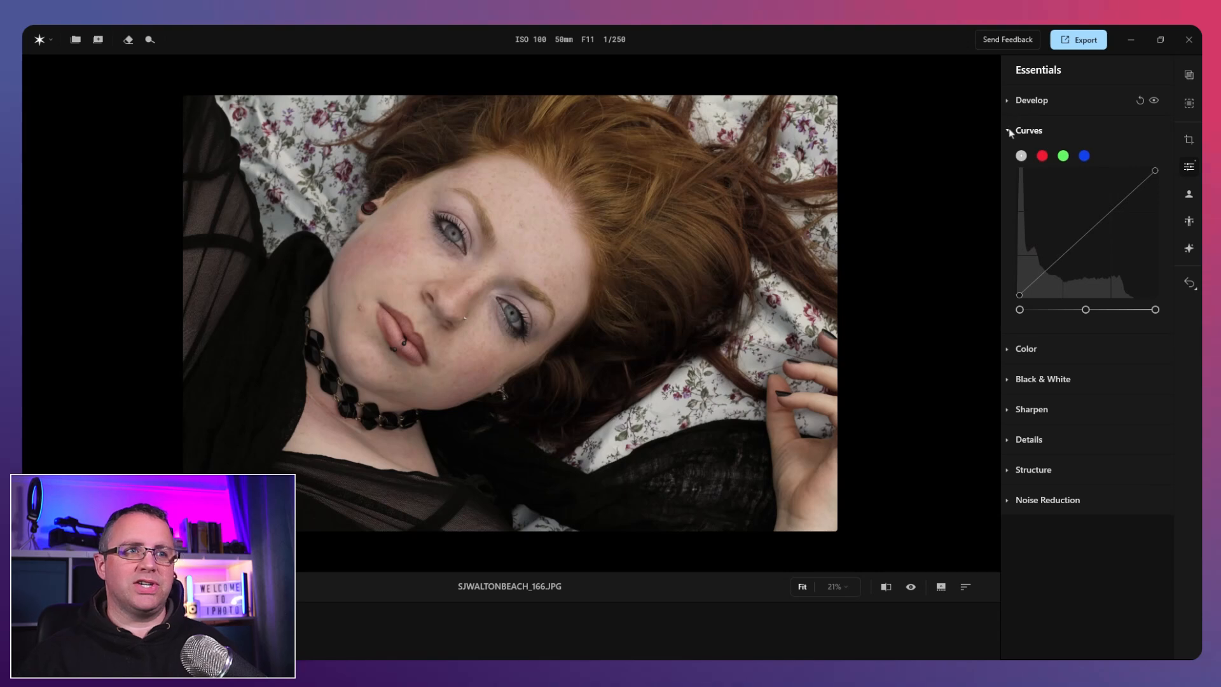
pyautogui.click(1008, 131)
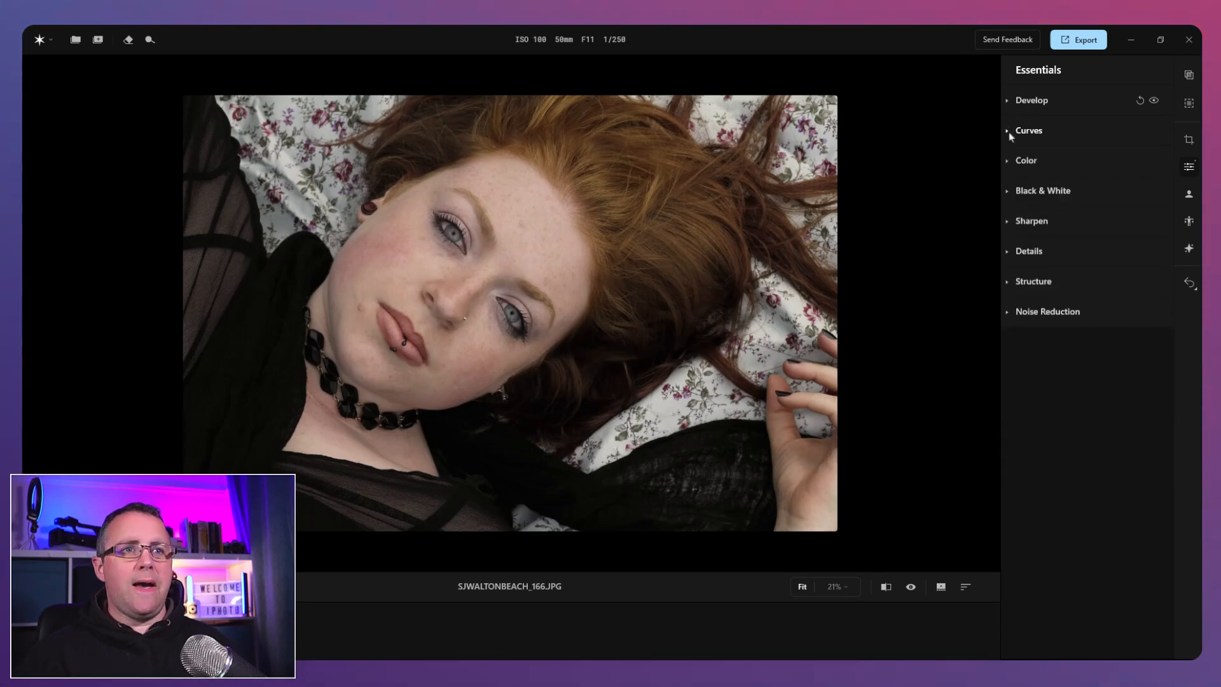
# Step: Try raising the portrait's Vibrance in the Color settings and return it to 0
pyautogui.click(1007, 160)
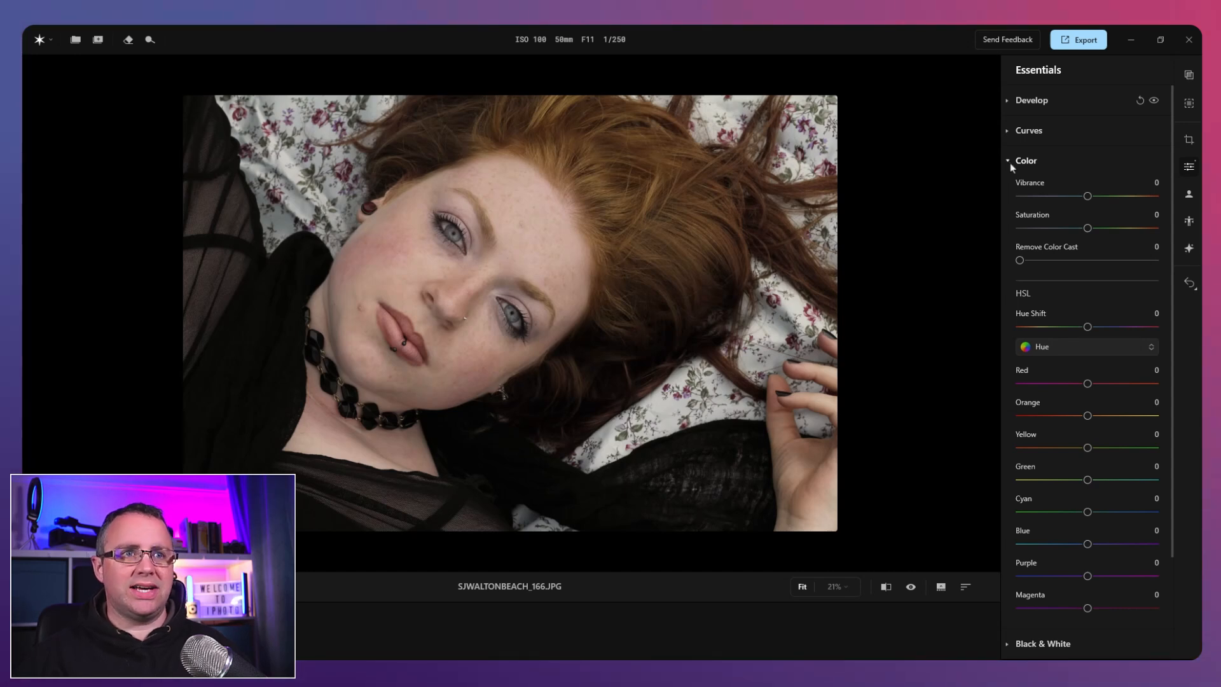
pyautogui.moveTo(1087, 196); pyautogui.dragTo(1102, 198)
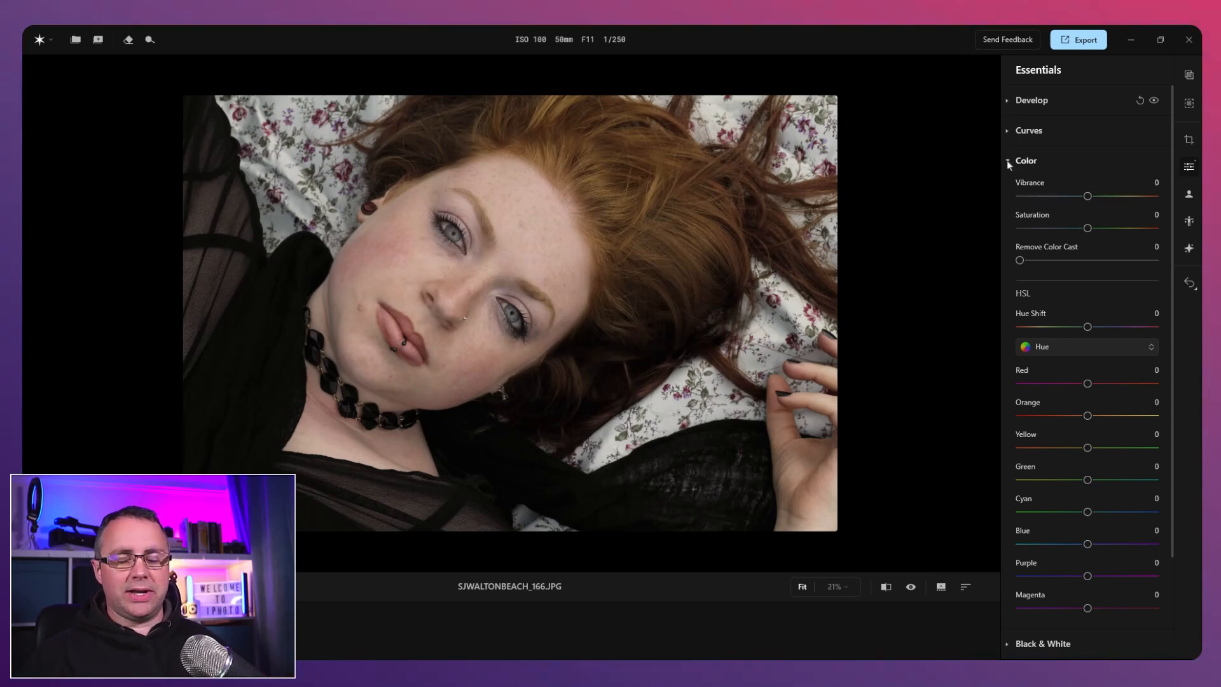
pyautogui.scroll(-3, 1056, 445)
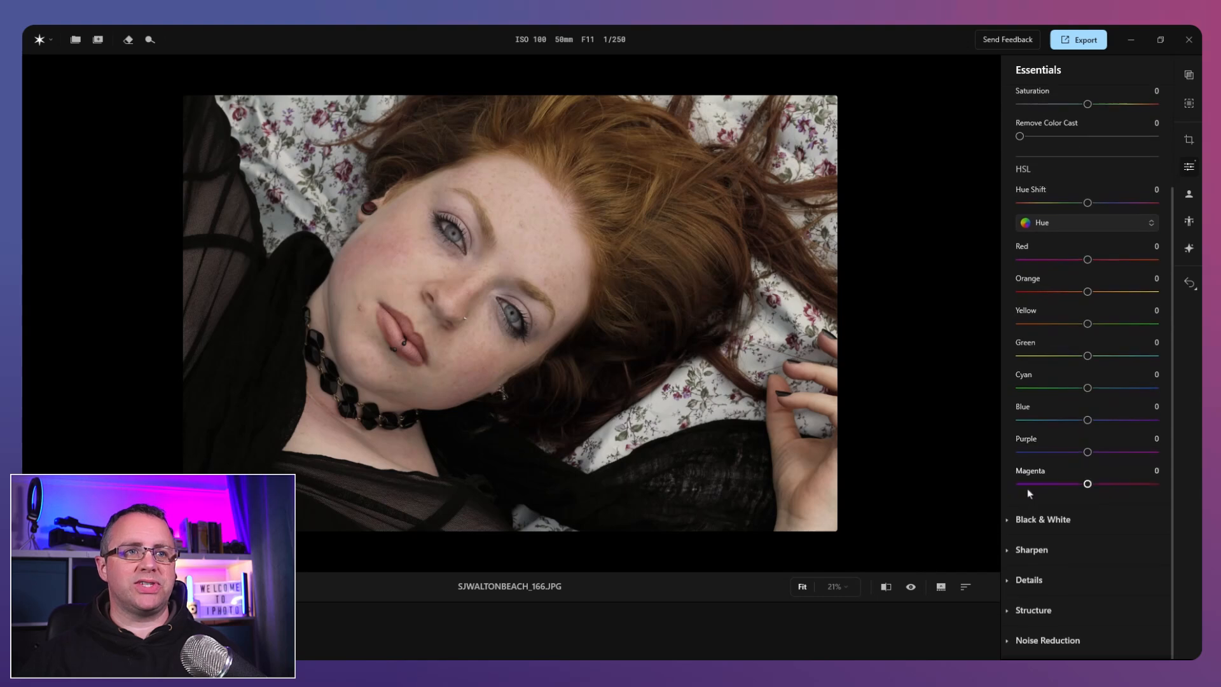
# Step: Try the Black & White conversion on the portrait, revert it to color and collapse the section
pyautogui.click(1017, 520)
pyautogui.scroll(-3, 1027, 439)
pyautogui.scroll(6, 1025, 305)
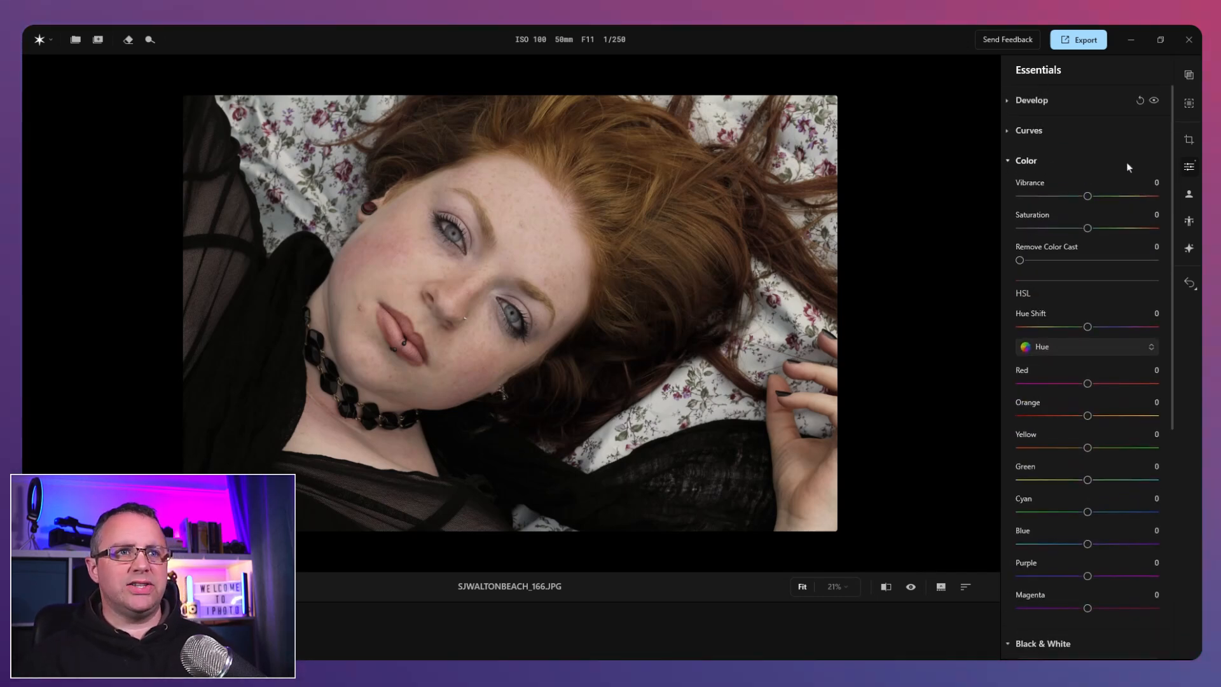
pyautogui.click(1005, 132)
pyautogui.click(1004, 131)
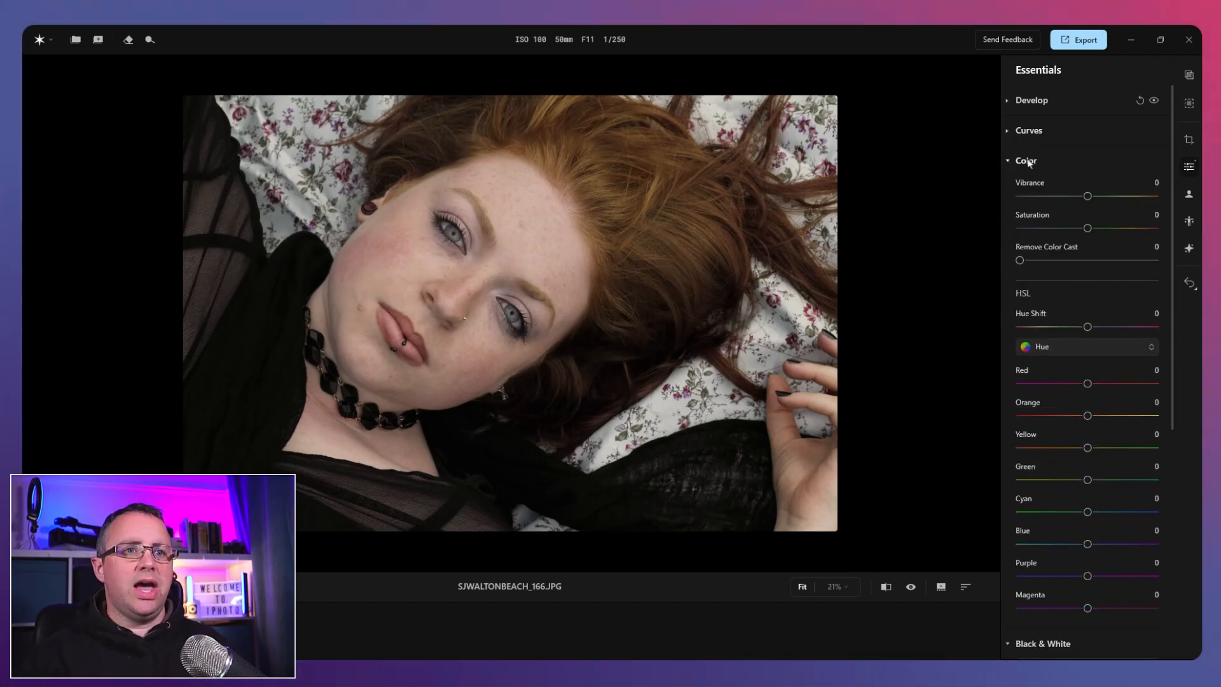
pyautogui.scroll(-6, 1058, 282)
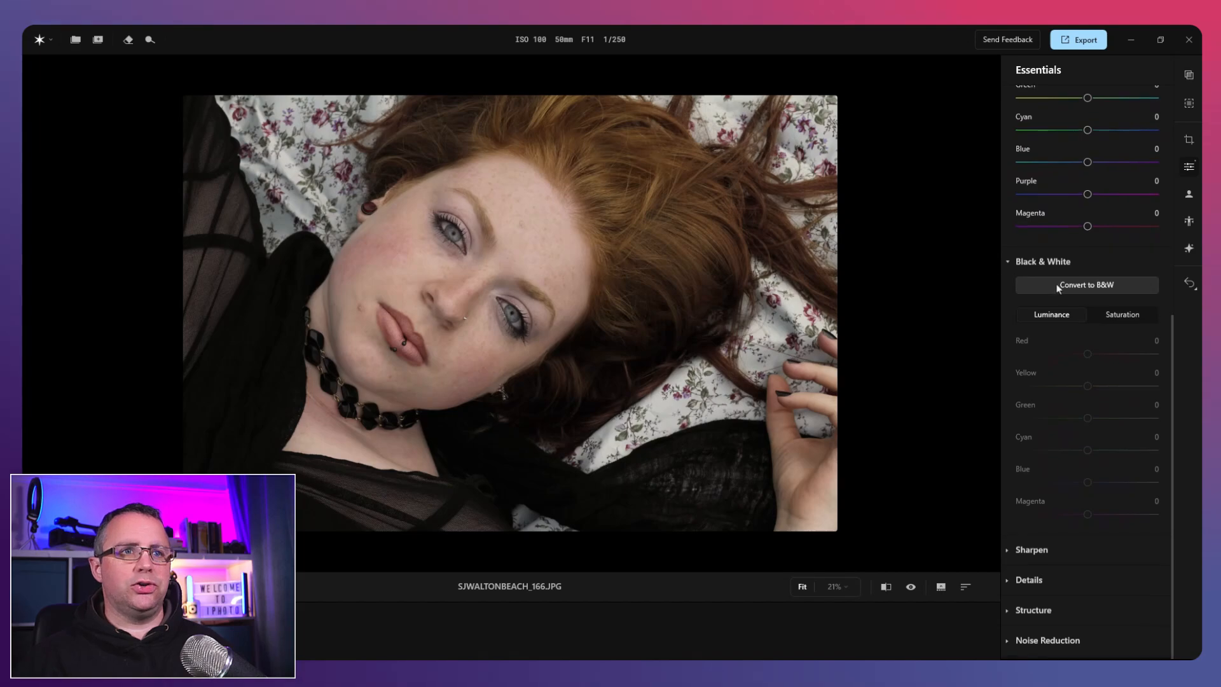
pyautogui.click(1061, 285)
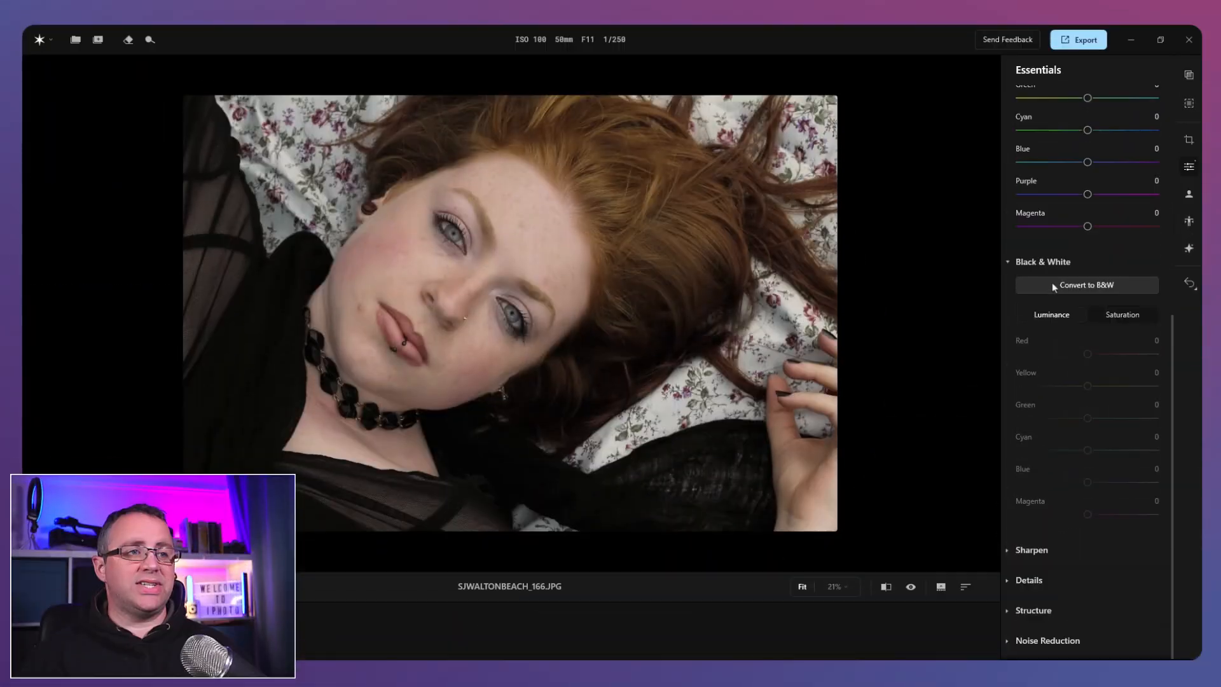
pyautogui.scroll(1, 1052, 282)
pyautogui.click(1024, 315)
# Step: Set the portrait's Sharpen amount to 100
pyautogui.click(1030, 549)
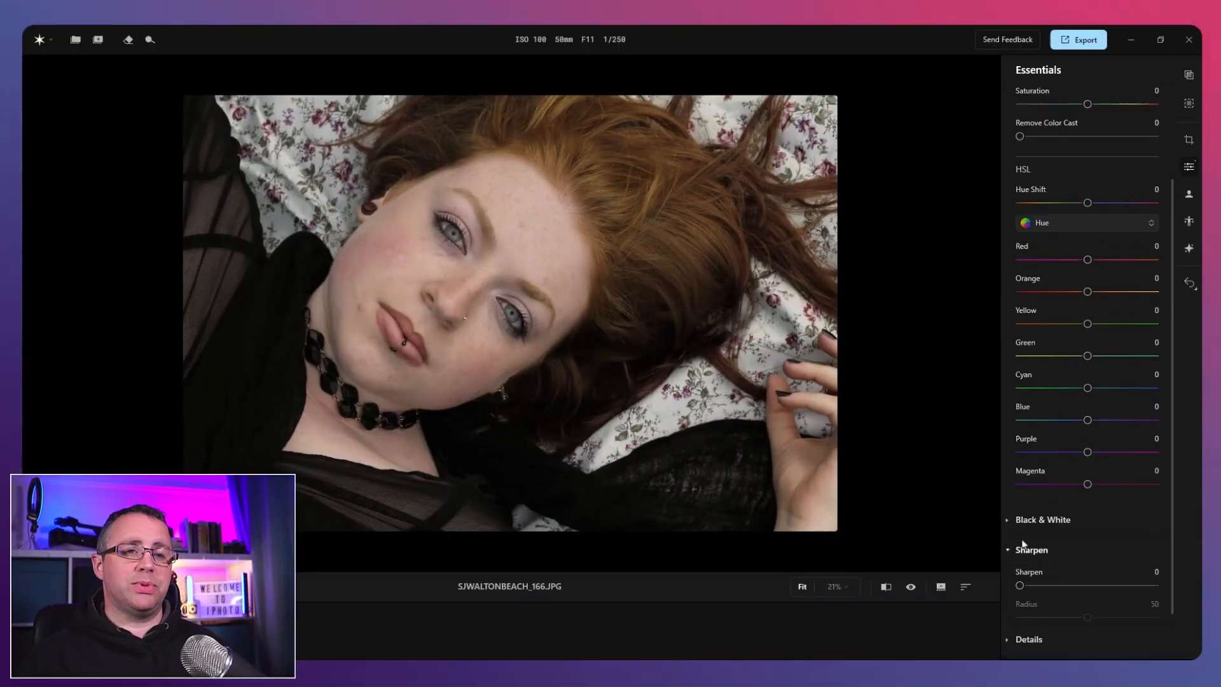
pyautogui.scroll(-2, 1039, 528)
pyautogui.moveTo(1020, 481); pyautogui.dragTo(1126, 484)
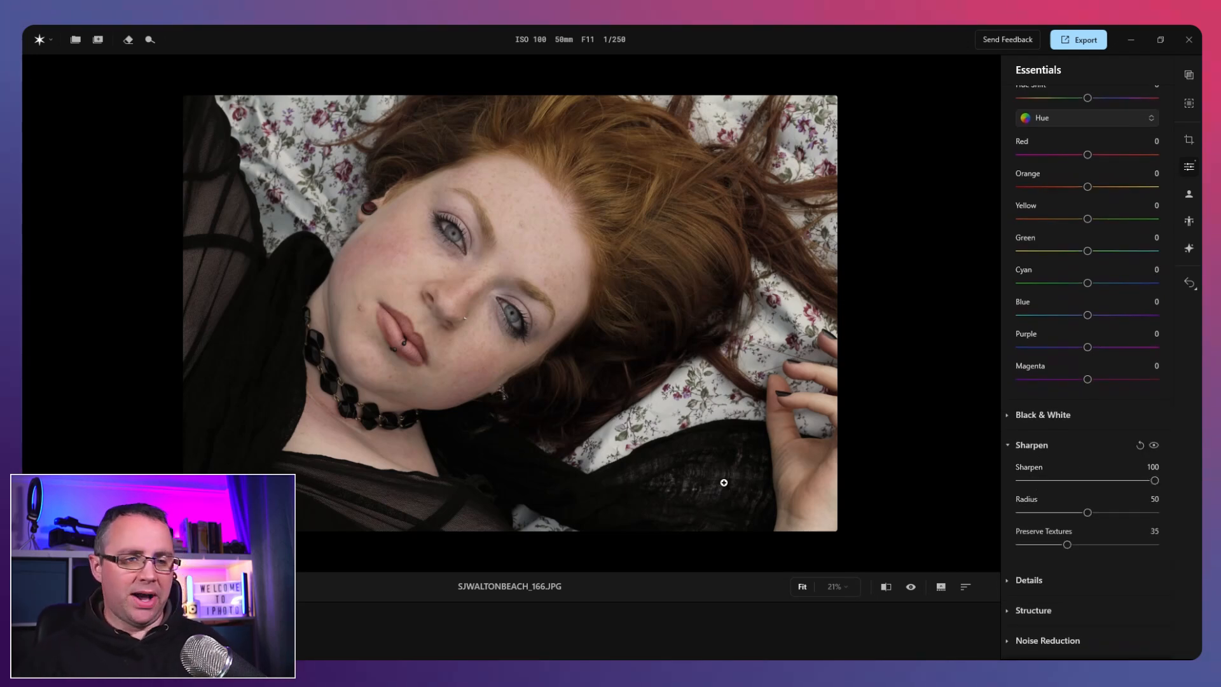
# Step: Compare the portrait before and after sharpening at 100% zoom around the eye
pyautogui.click(886, 587)
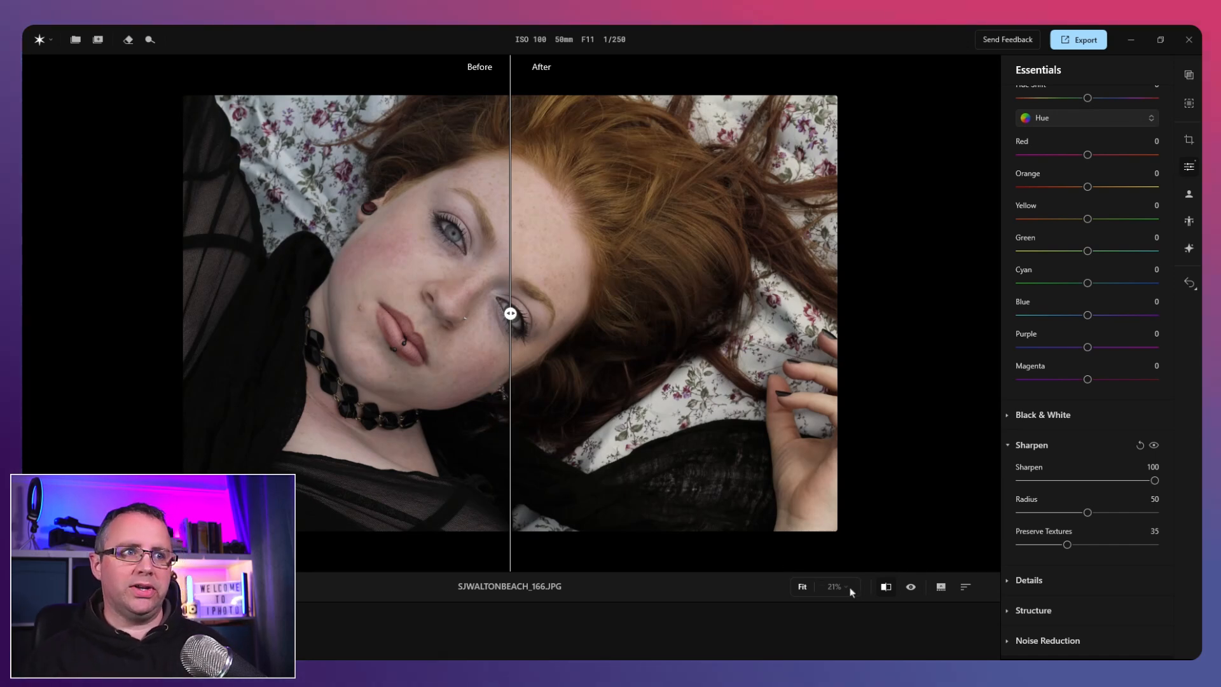
pyautogui.click(582, 412)
pyautogui.moveTo(560, 231); pyautogui.dragTo(665, 560)
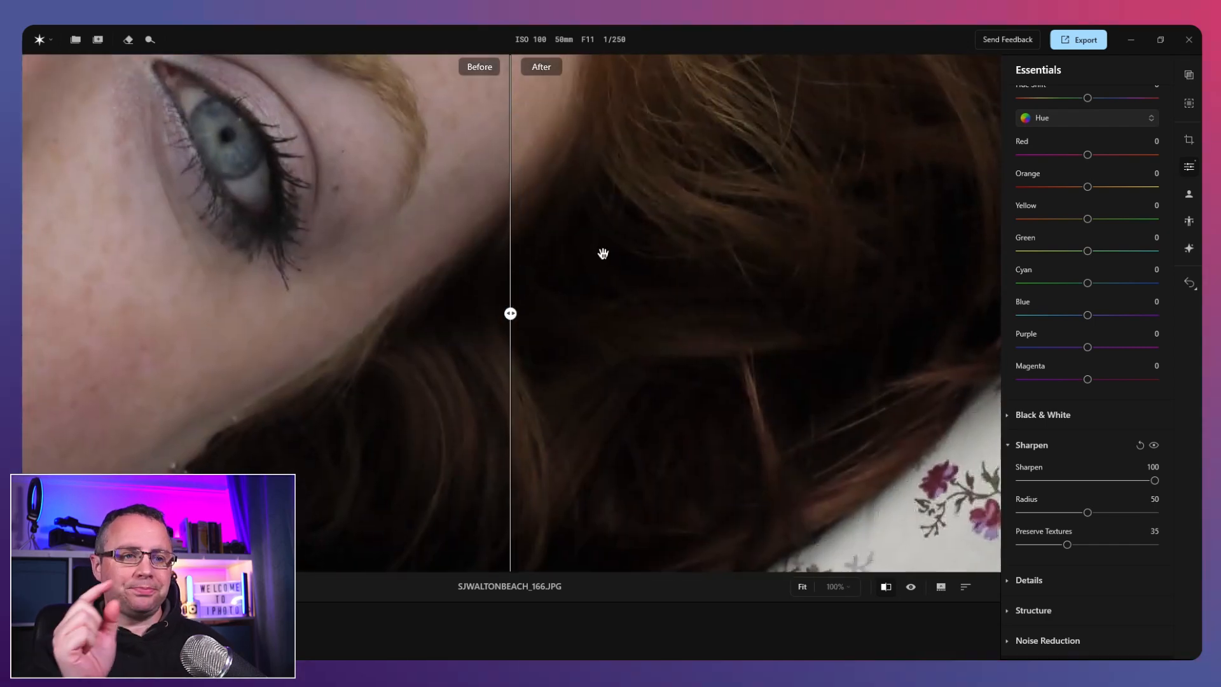
pyautogui.moveTo(602, 254); pyautogui.dragTo(900, 332)
pyautogui.moveTo(711, 256); pyautogui.dragTo(687, 299)
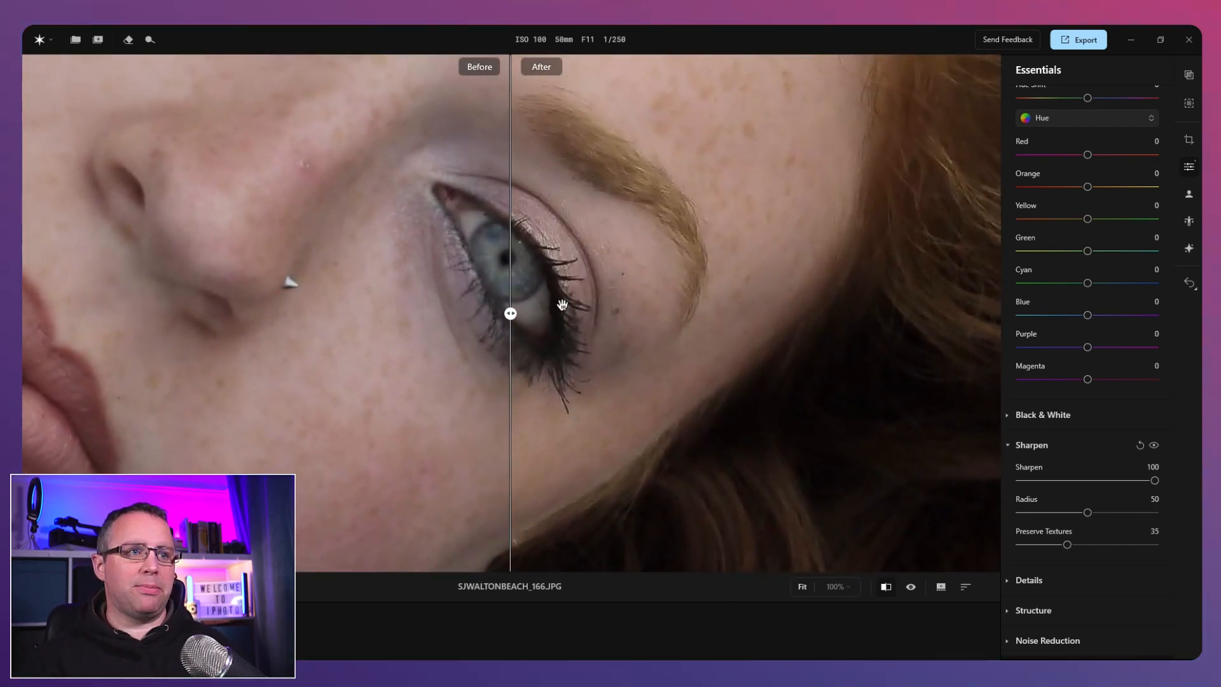
pyautogui.moveTo(510, 313)
pyautogui.mouseDown()
pyautogui.moveTo(605, 311)
pyautogui.moveTo(338, 311)
pyautogui.moveTo(566, 311)
pyautogui.moveTo(513, 311)
pyautogui.mouseUp()
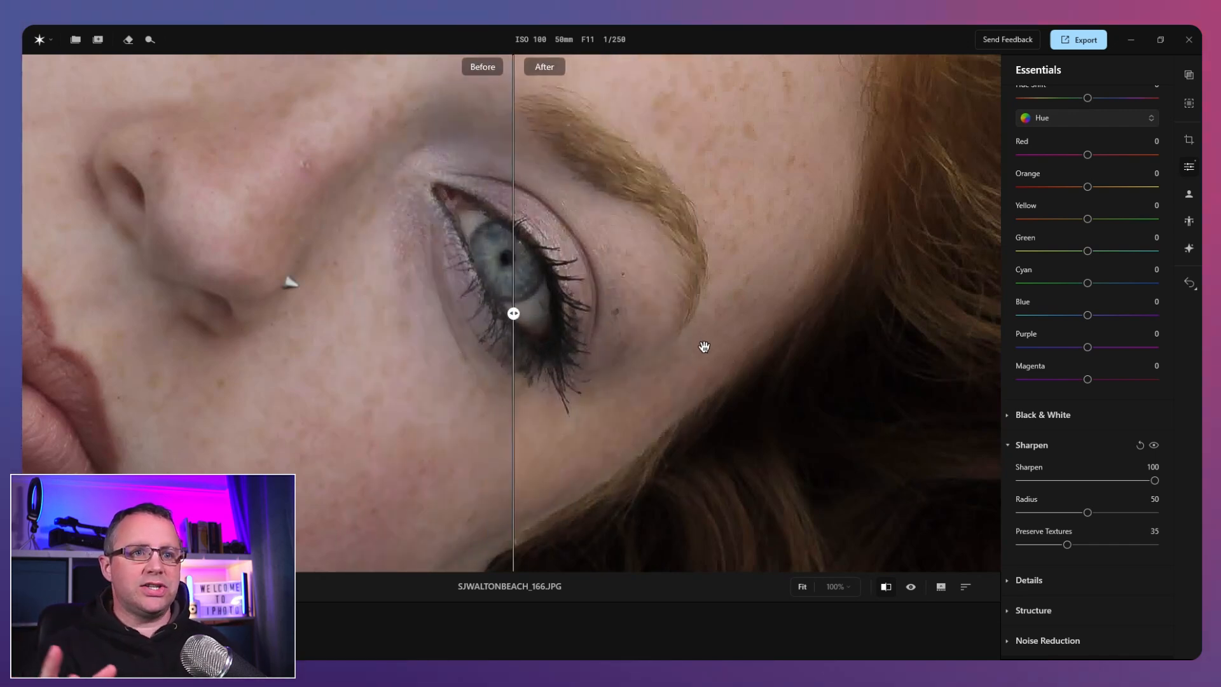
# Step: Reset the Sharpen settings, return to the full single view of the photo and collapse the section
pyautogui.click(1141, 446)
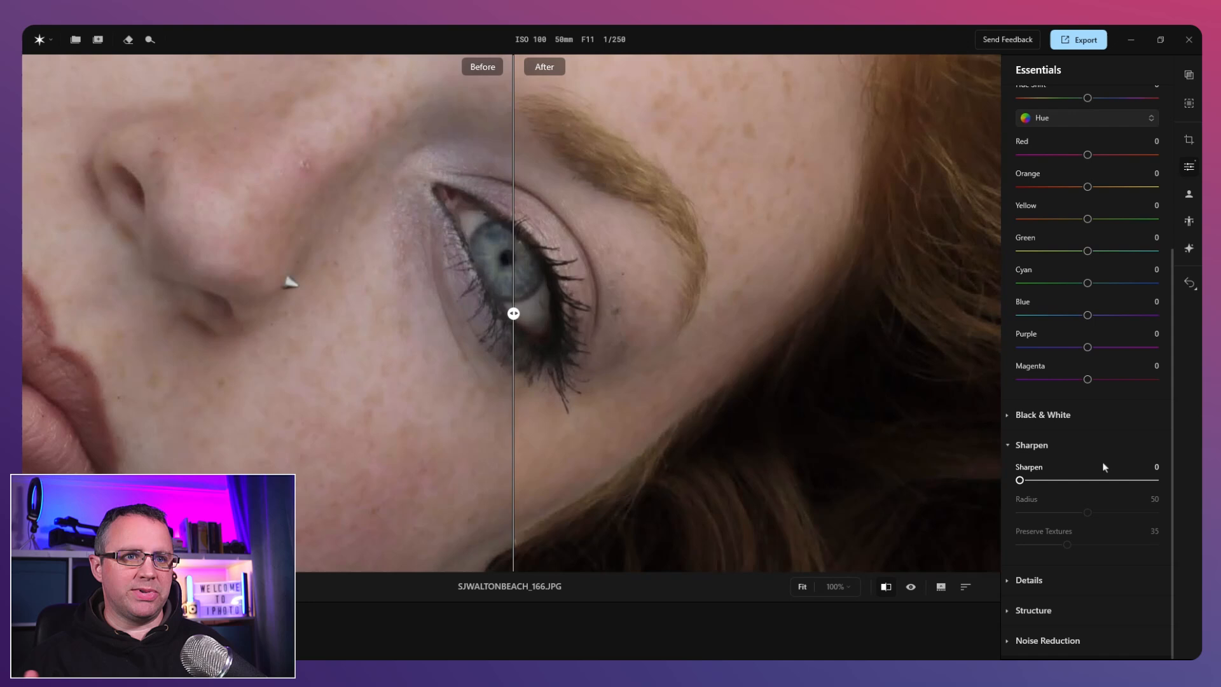
pyautogui.click(886, 587)
pyautogui.click(656, 384)
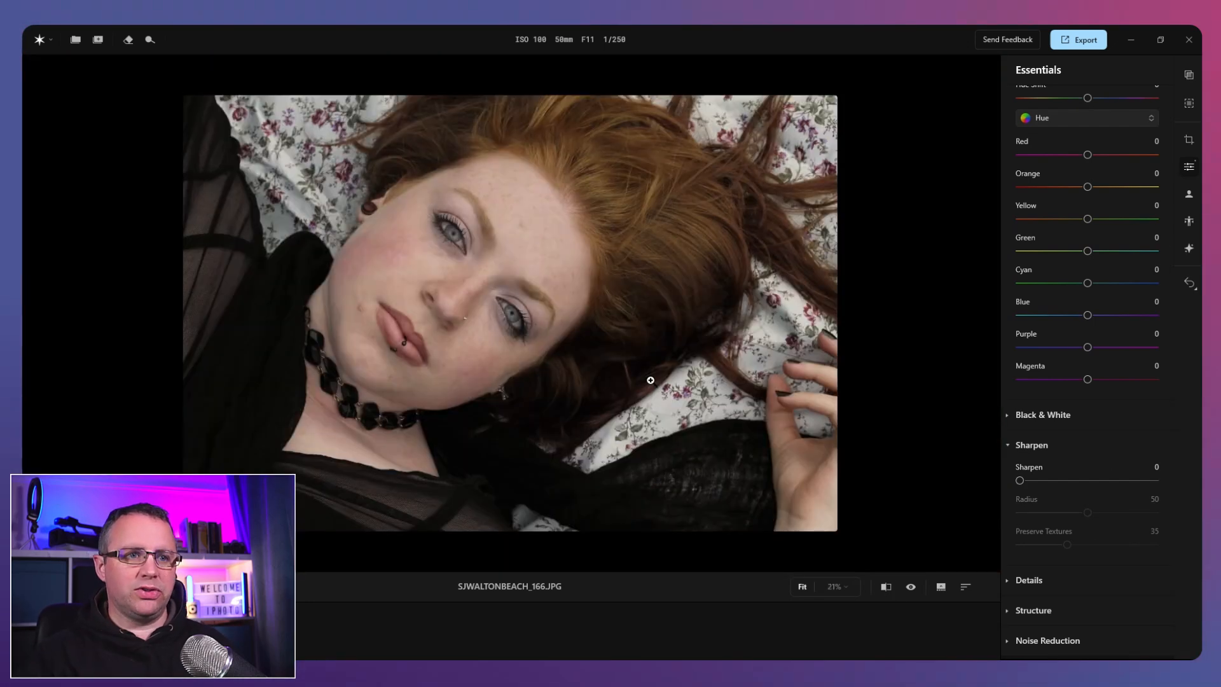
pyautogui.click(1010, 447)
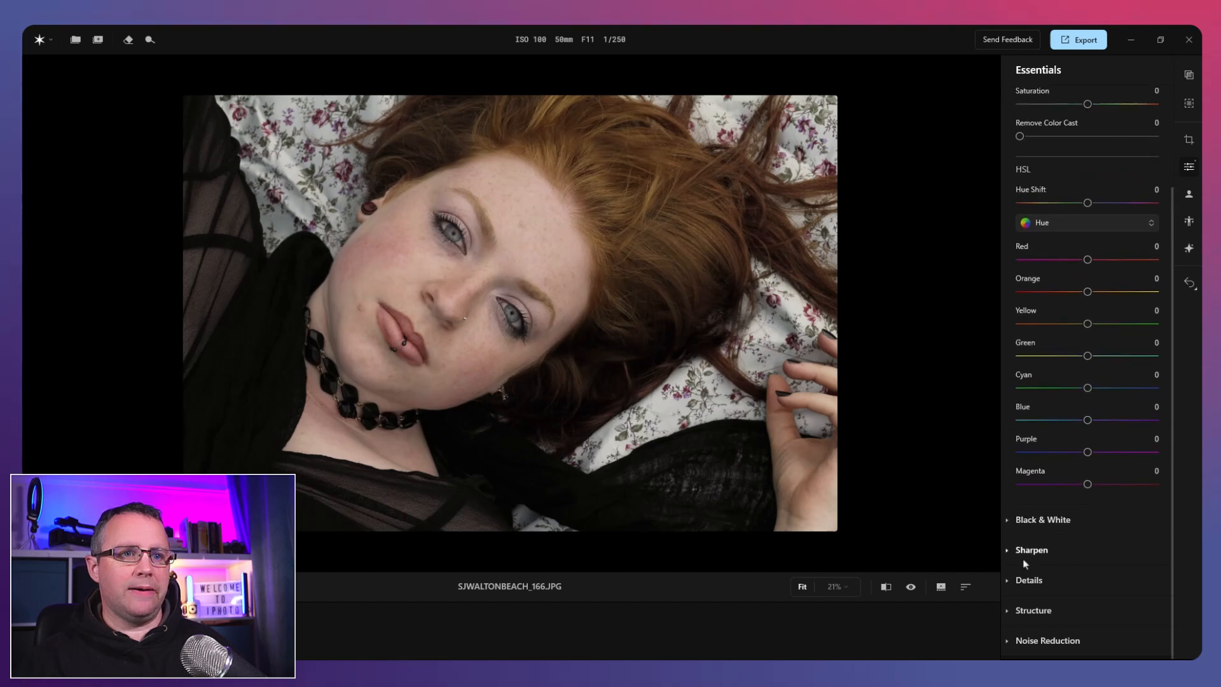
# Step: Set Small Details to 40, Medium Details to 21 and Large Details to 11 for the portrait
pyautogui.click(1024, 578)
pyautogui.scroll(-1, 1032, 541)
pyautogui.moveTo(1088, 469); pyautogui.dragTo(1095, 535)
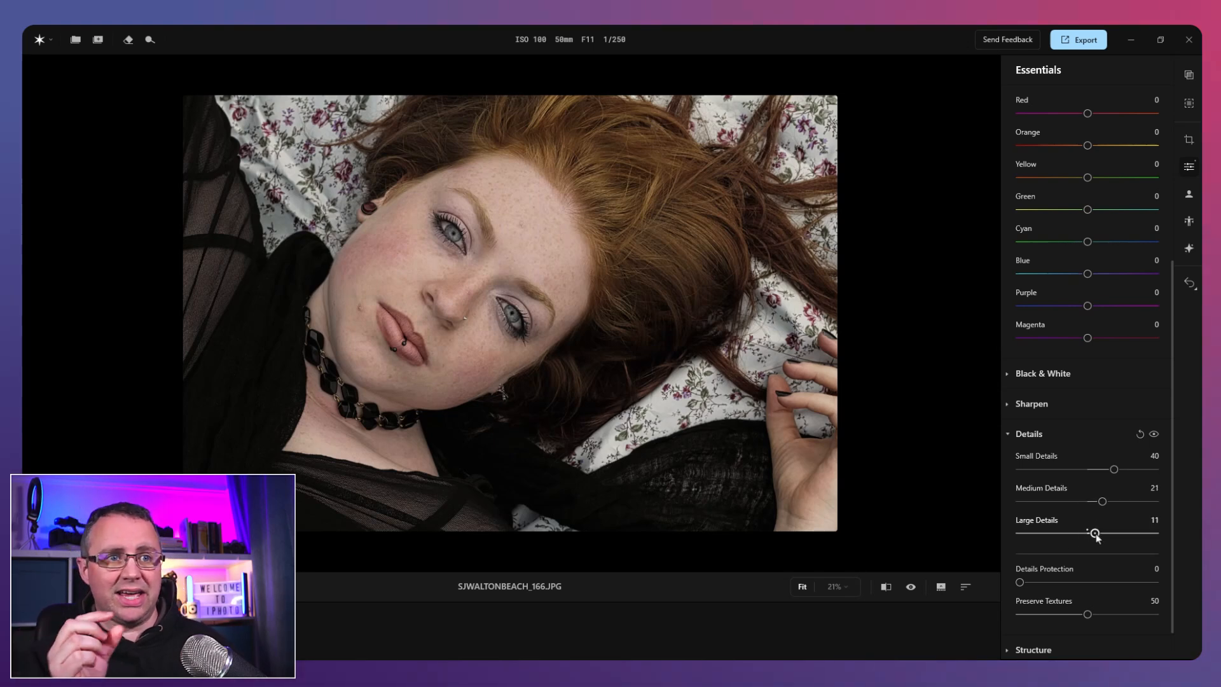
# Step: Compare the portrait before and after the Details adjustment in split view at 100% zoom around the eye
pyautogui.click(886, 588)
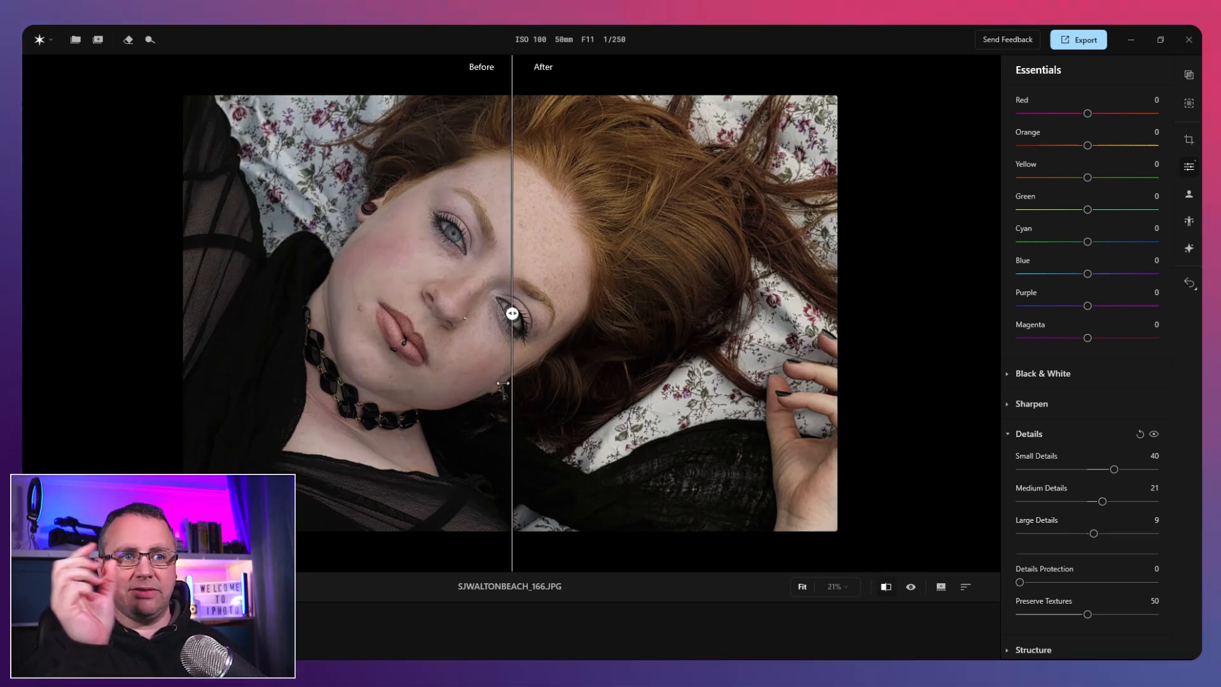
pyautogui.click(553, 332)
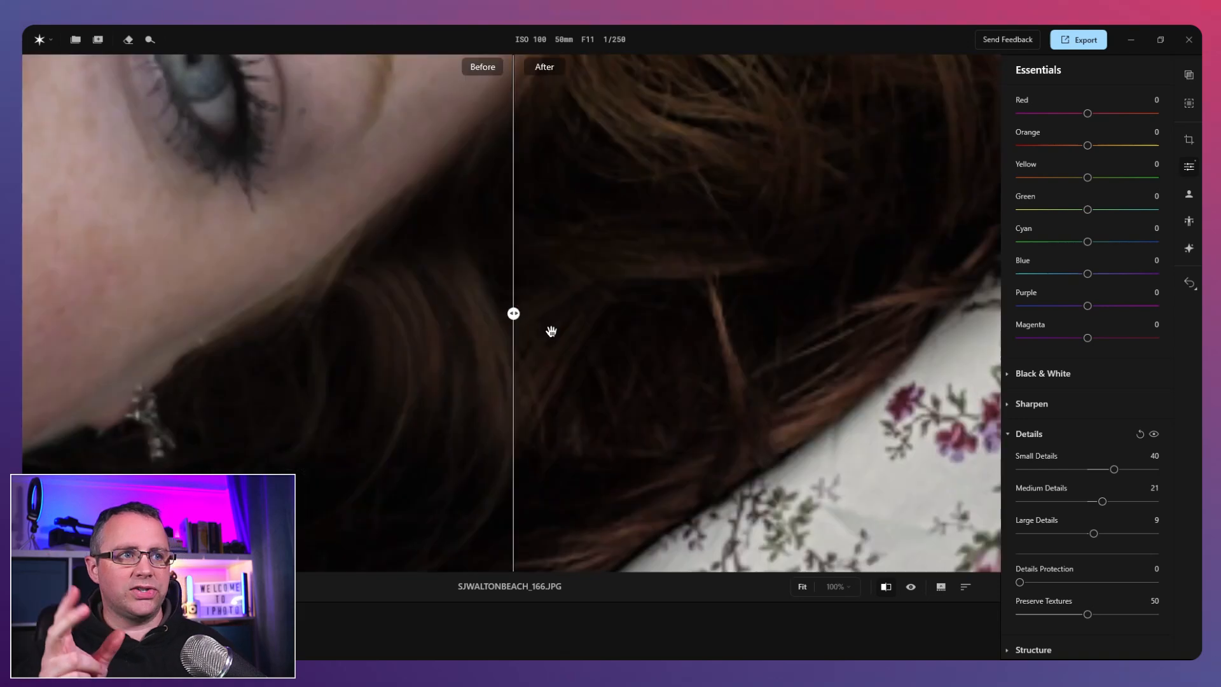
pyautogui.moveTo(593, 286); pyautogui.dragTo(668, 355)
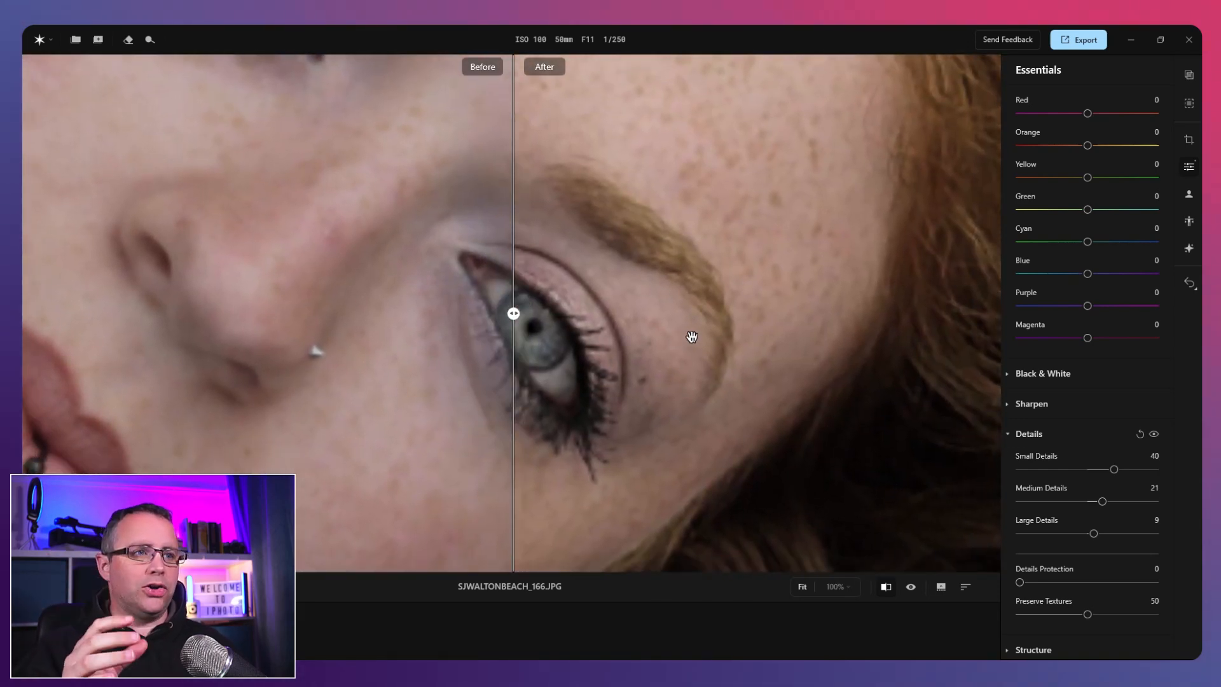
pyautogui.moveTo(743, 311)
pyautogui.mouseDown()
pyautogui.moveTo(903, 316)
pyautogui.moveTo(747, 287)
pyautogui.moveTo(719, 312)
pyautogui.mouseUp()
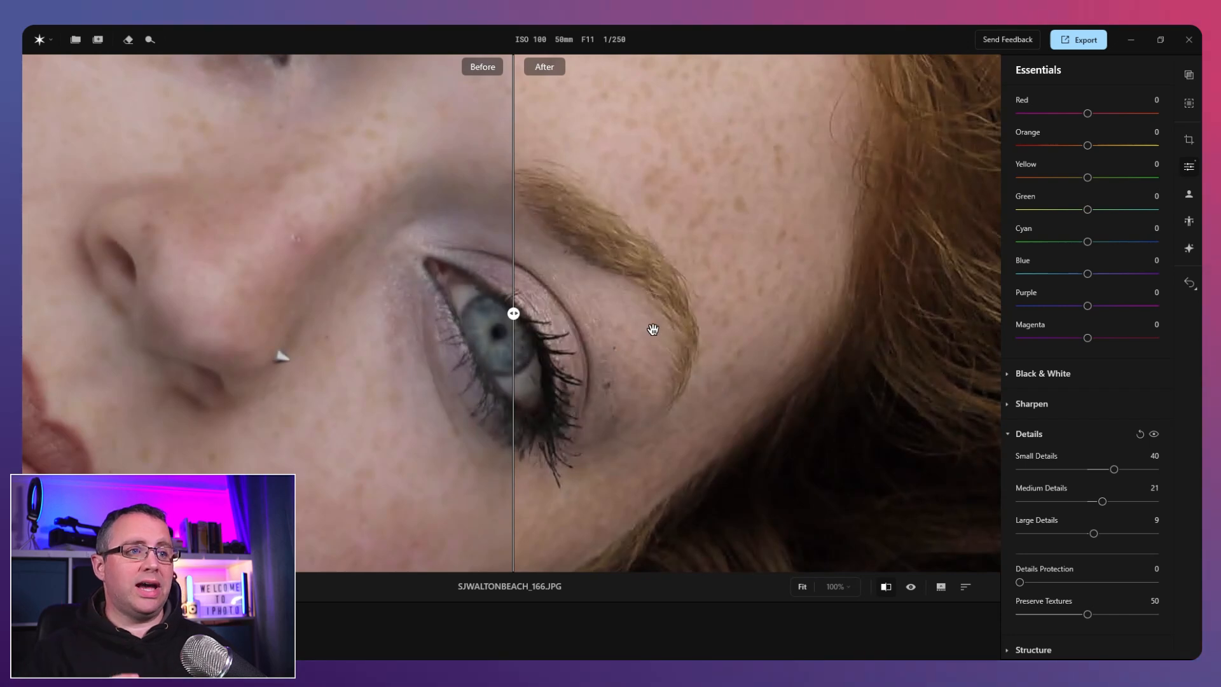
# Step: Raise Small Details to 94, Medium Details to 64 and Large Details to 62, and return to the full photo
pyautogui.moveTo(1114, 469); pyautogui.dragTo(1131, 502)
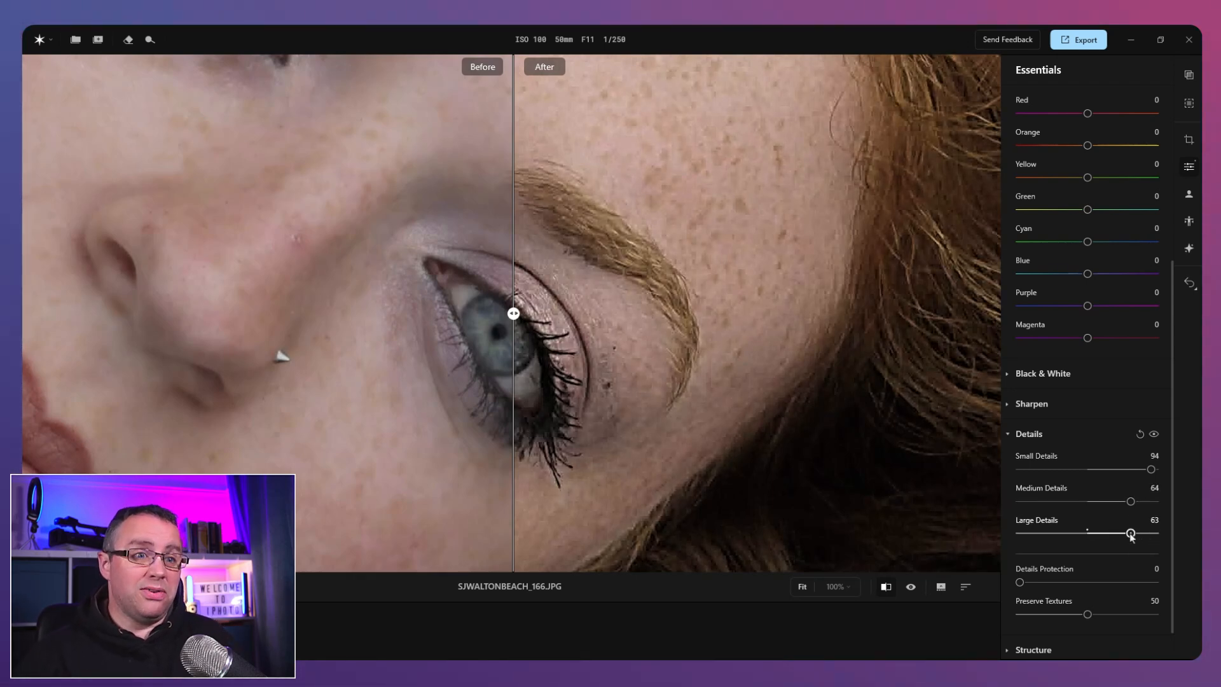
pyautogui.moveTo(1130, 536); pyautogui.dragTo(1129, 536)
pyautogui.moveTo(772, 413); pyautogui.dragTo(764, 382)
pyautogui.click(772, 376)
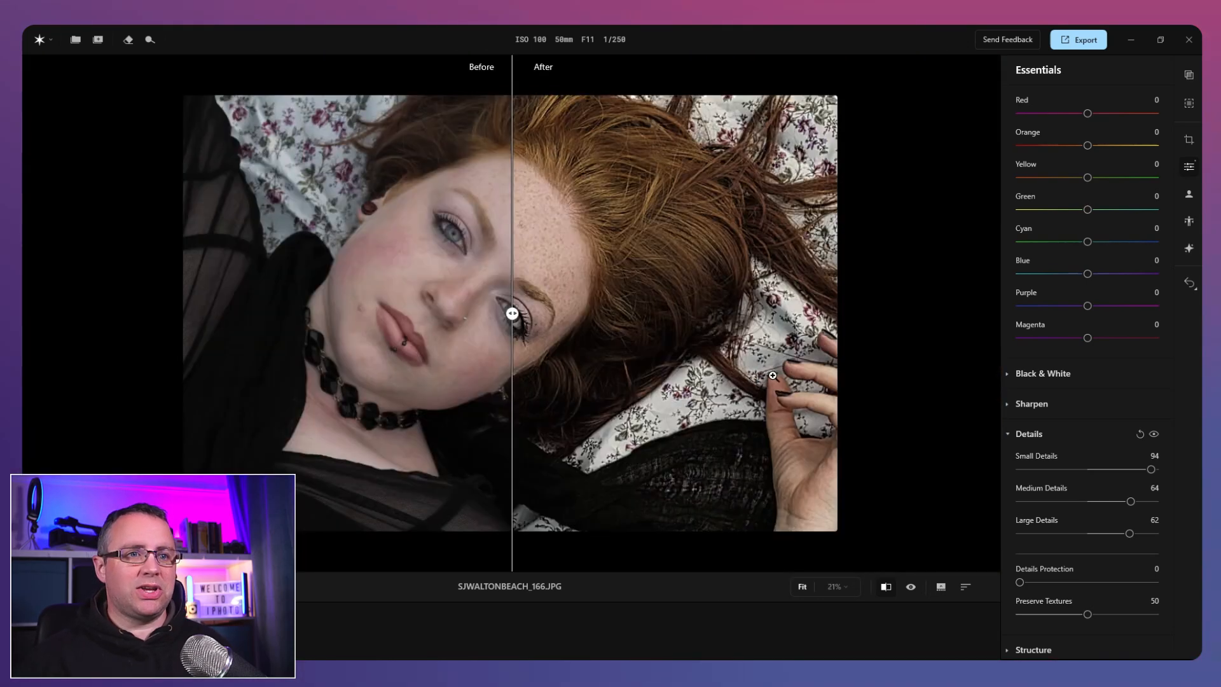
# Step: Close the split comparison and briefly show the whole original photo to judge the stronger Details effect
pyautogui.click(886, 587)
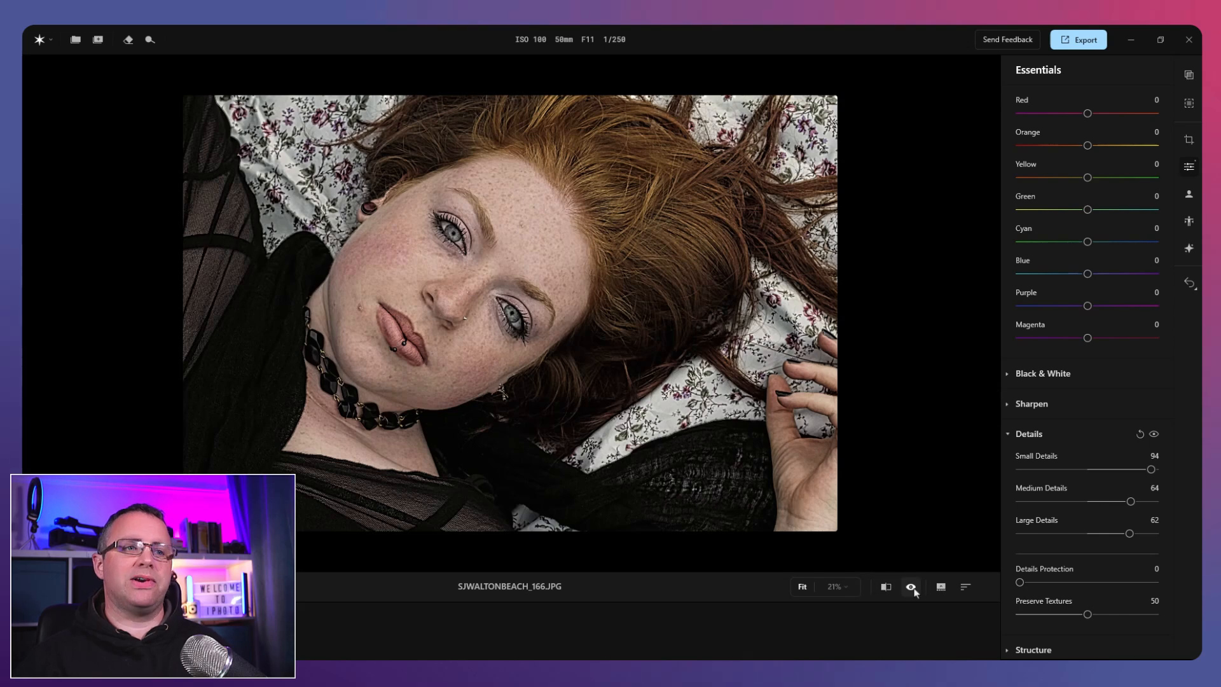
pyautogui.click(912, 589)
pyautogui.click(912, 588)
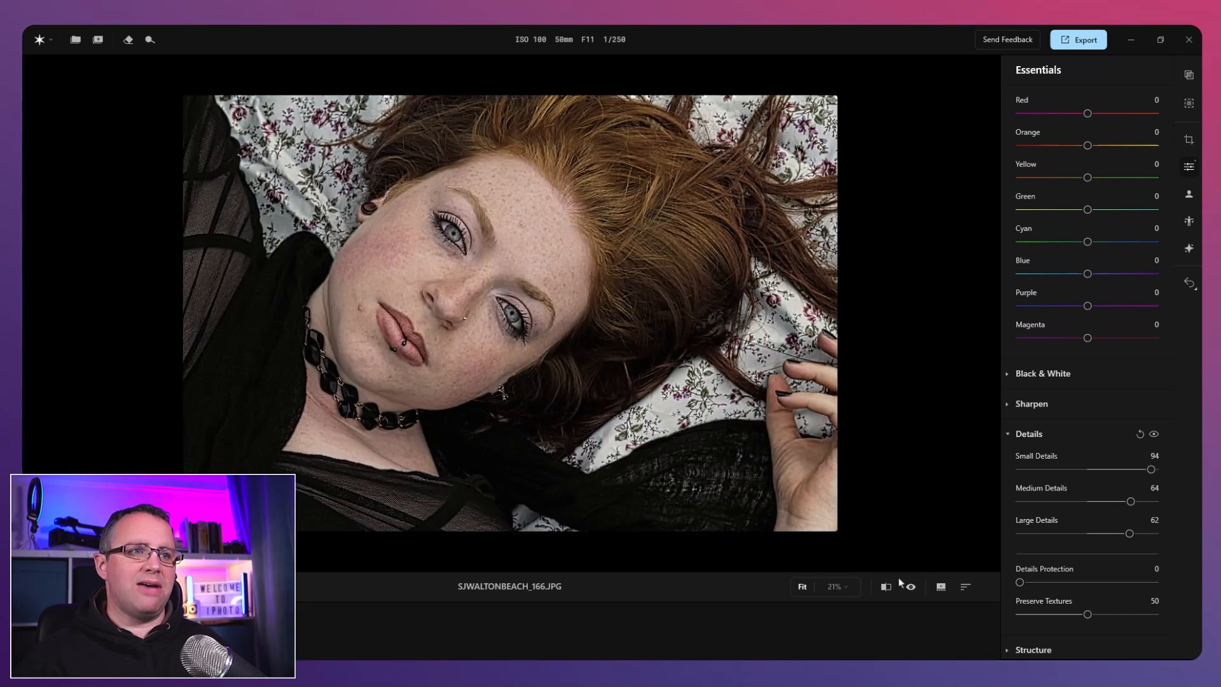
# Step: Reset all Details settings and collapse the Details section
pyautogui.click(1140, 435)
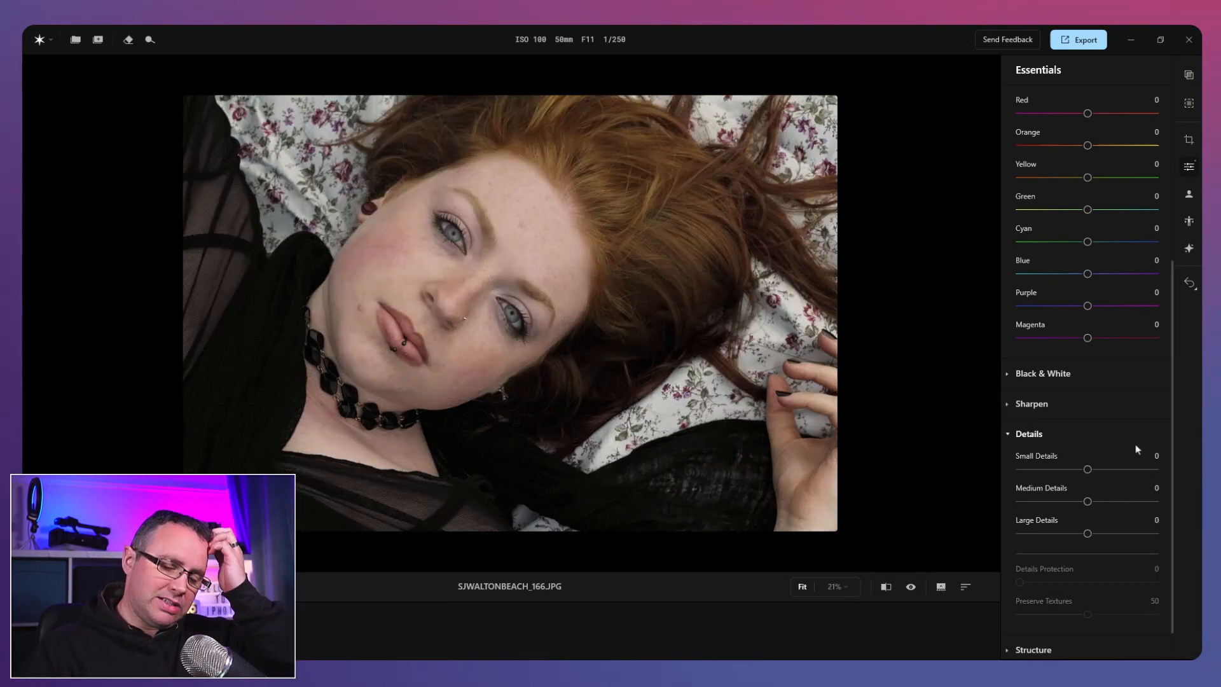
pyautogui.click(1029, 434)
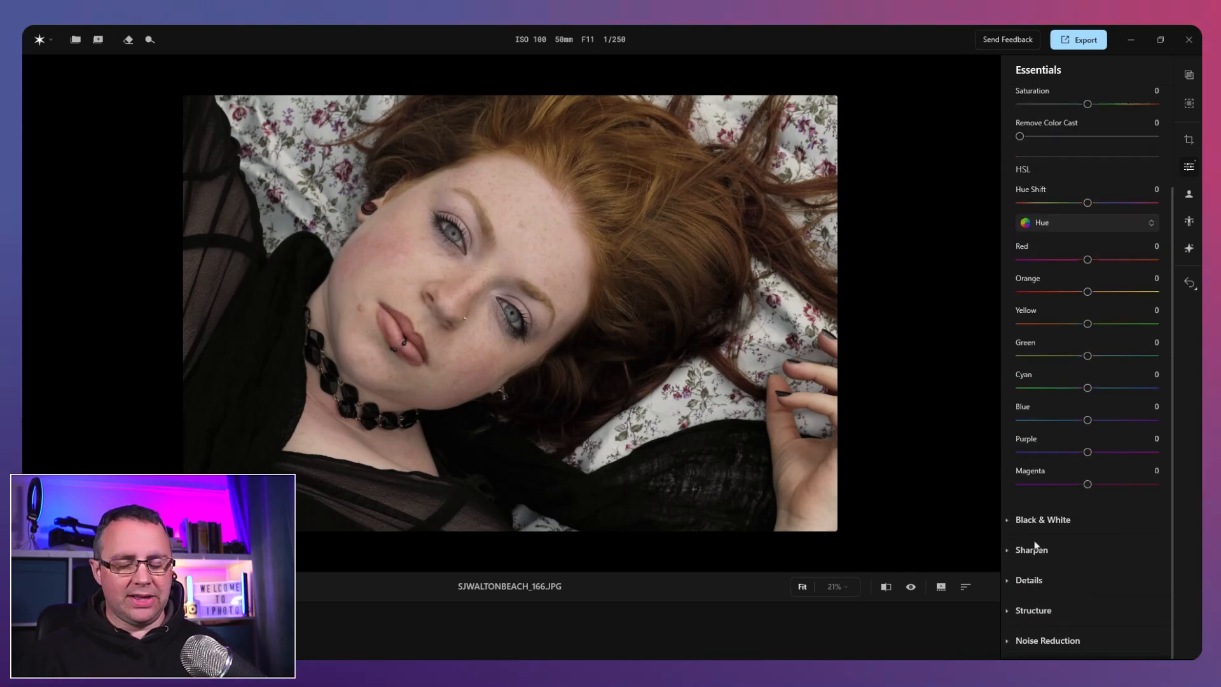
# Step: Try Structure on the portrait with Amount at 62 and 69 and Boost at 60, and reset both values
pyautogui.click(1028, 617)
pyautogui.moveTo(1088, 572); pyautogui.dragTo(1130, 573)
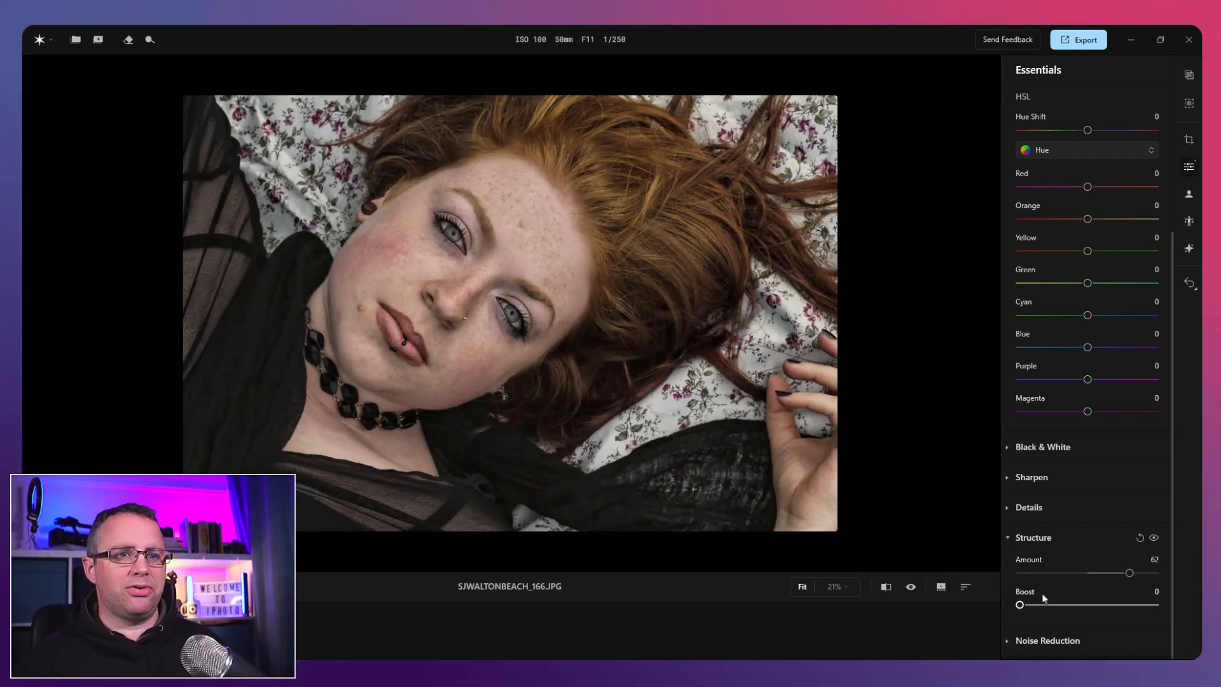
pyautogui.moveTo(1023, 605); pyautogui.dragTo(1110, 605)
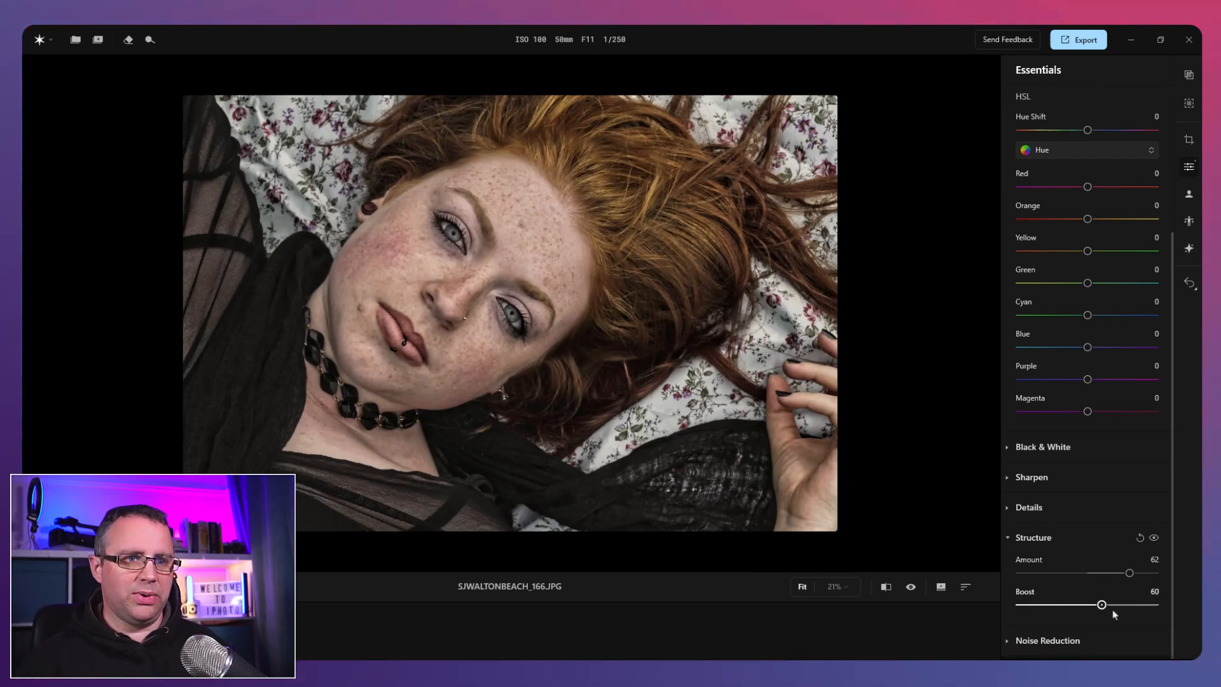
pyautogui.moveTo(1128, 573); pyautogui.dragTo(1134, 574)
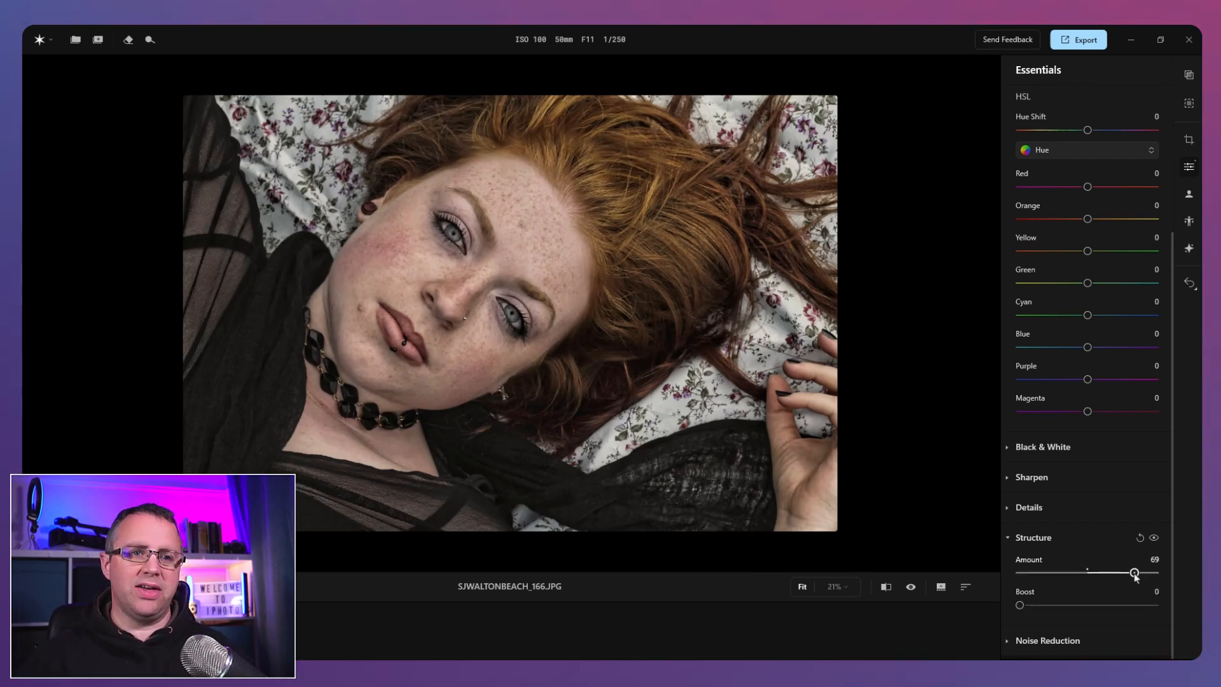
pyautogui.doubleClick(1134, 574)
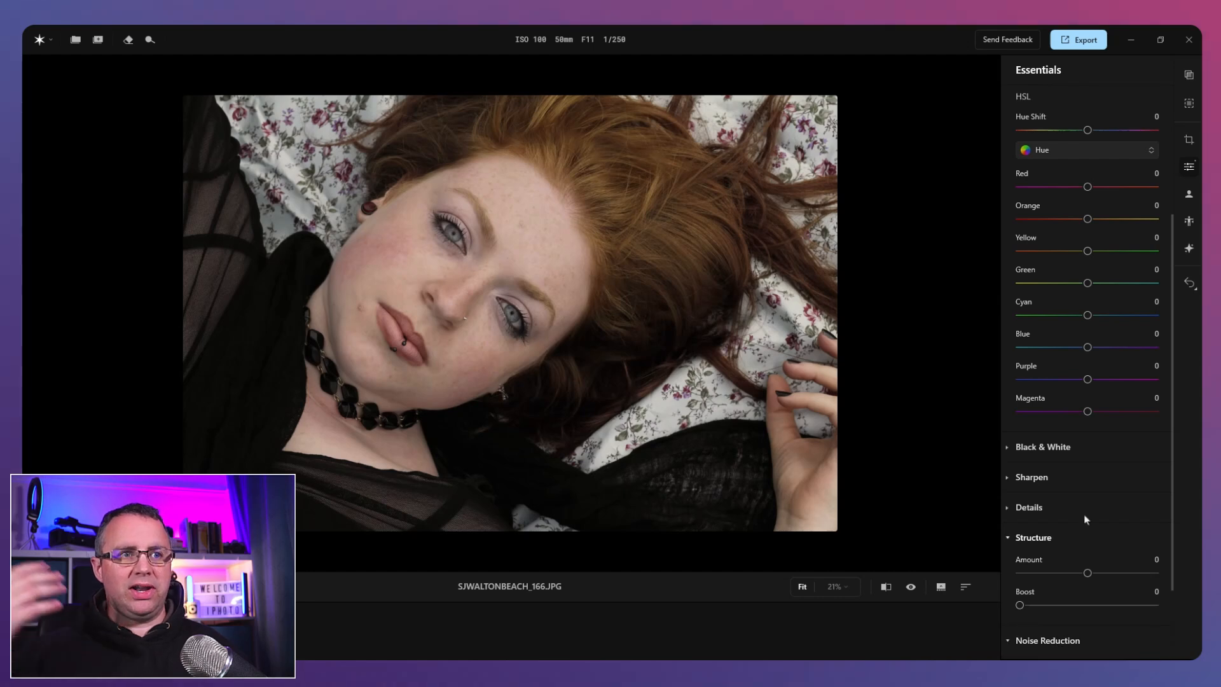
# Step: Examine the Noise Reduction settings, and collapse the Structure and Noise Reduction sections
pyautogui.click(1047, 641)
pyautogui.scroll(-2, 1029, 505)
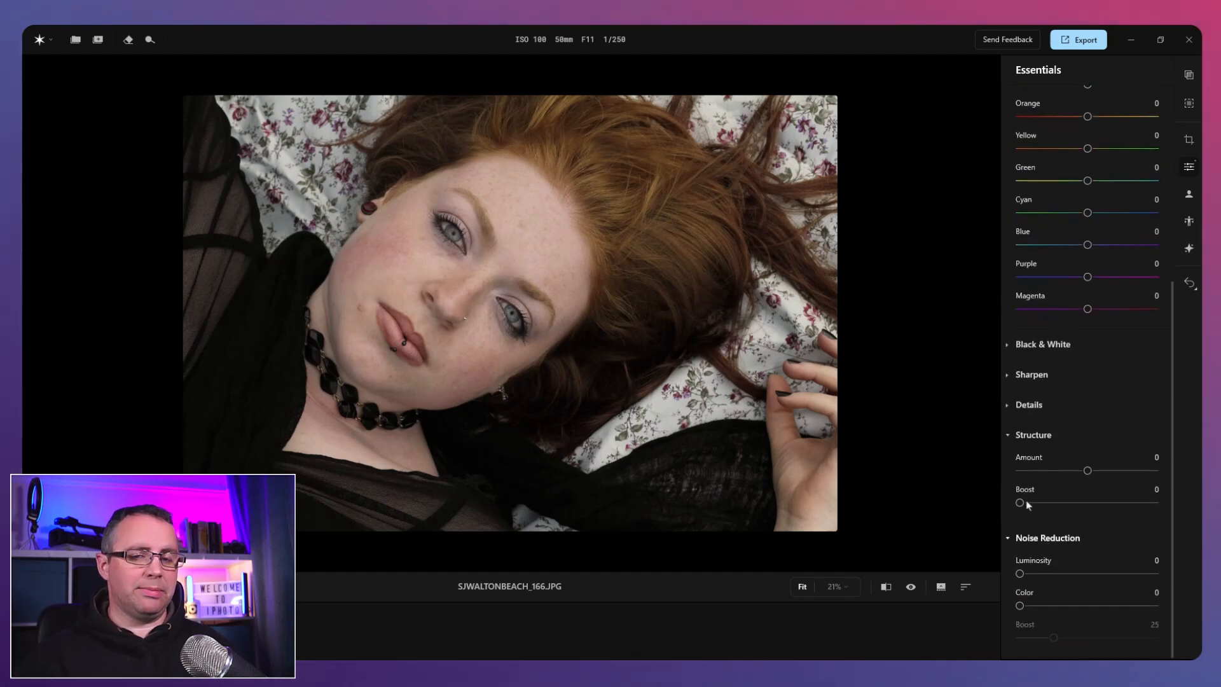
pyautogui.click(1026, 436)
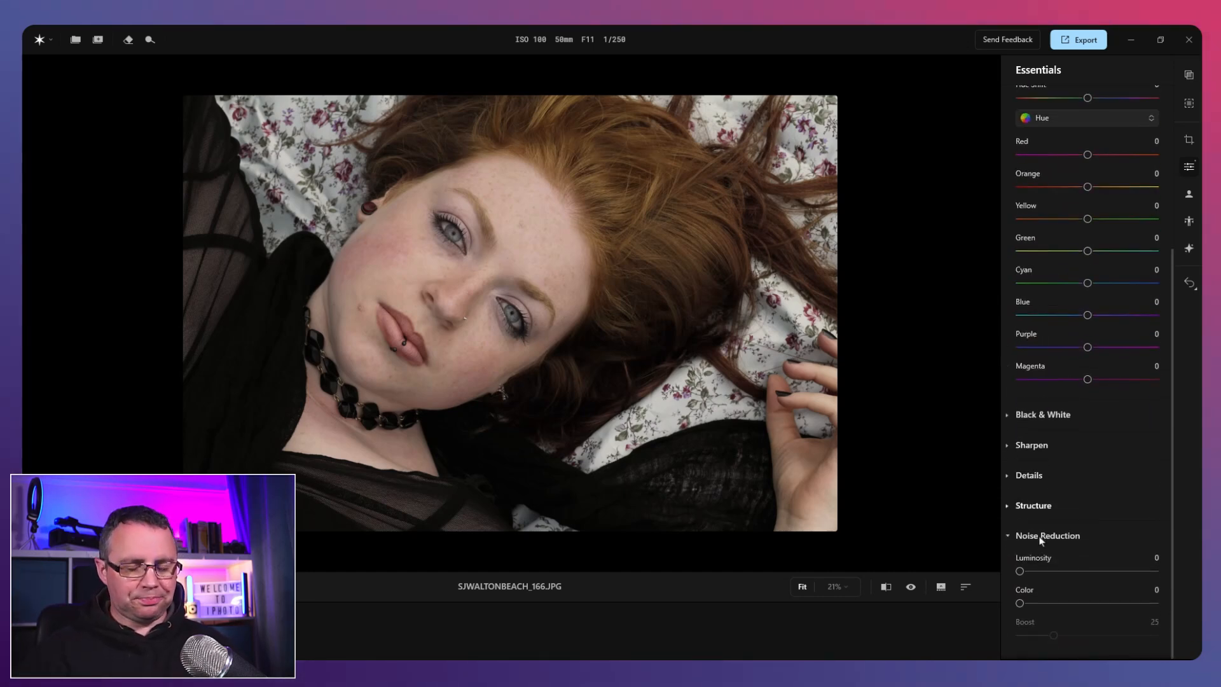
pyautogui.moveTo(1021, 571); pyautogui.dragTo(1022, 605)
pyautogui.click(1048, 536)
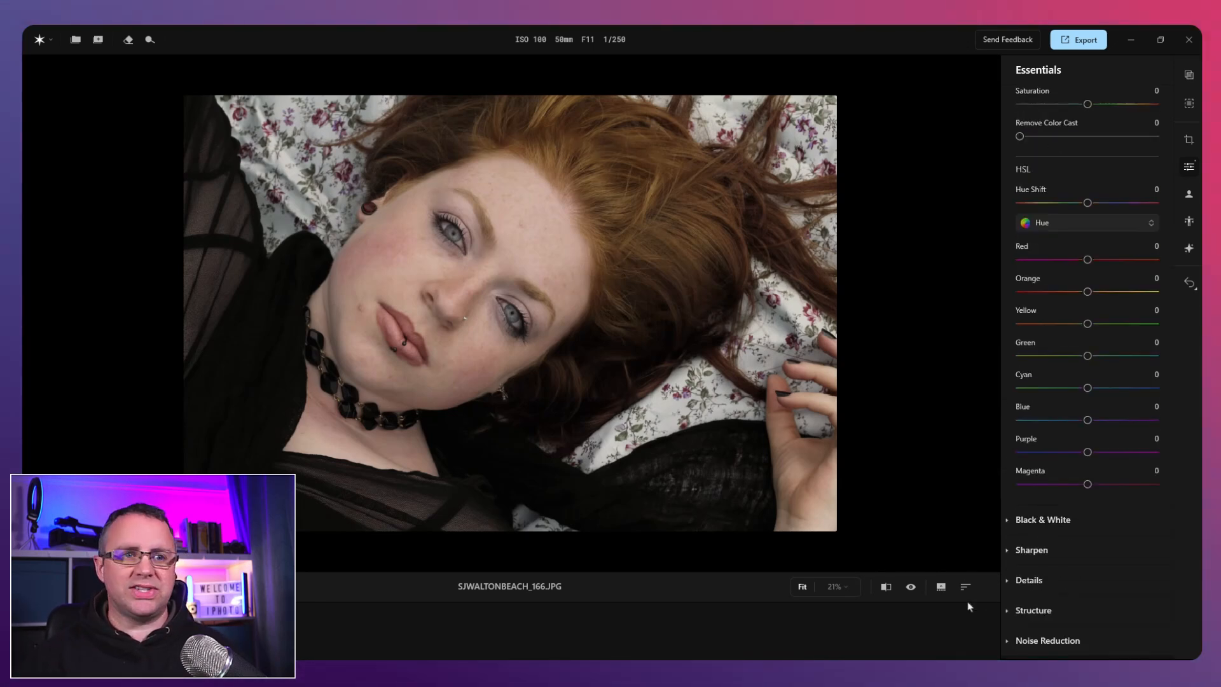
# Step: Try the Enhance preset from the Basic color presets on the portrait, remove it and collapse the Basic group
pyautogui.click(1189, 75)
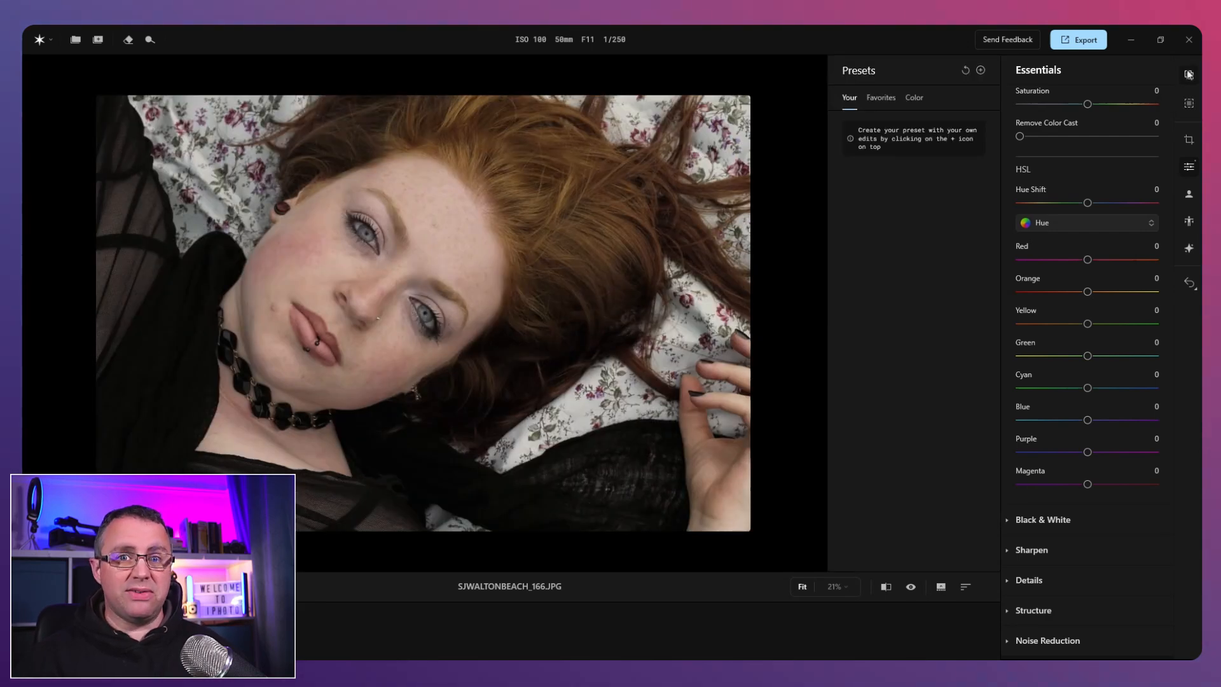
pyautogui.click(914, 98)
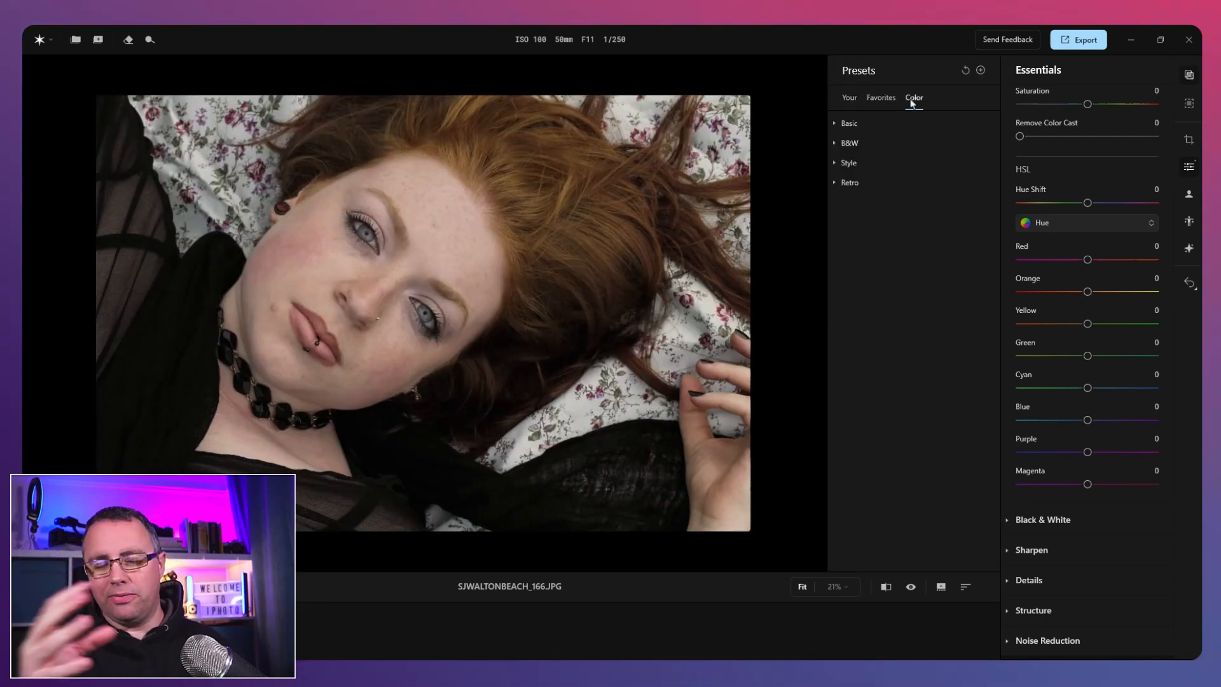
pyautogui.click(835, 123)
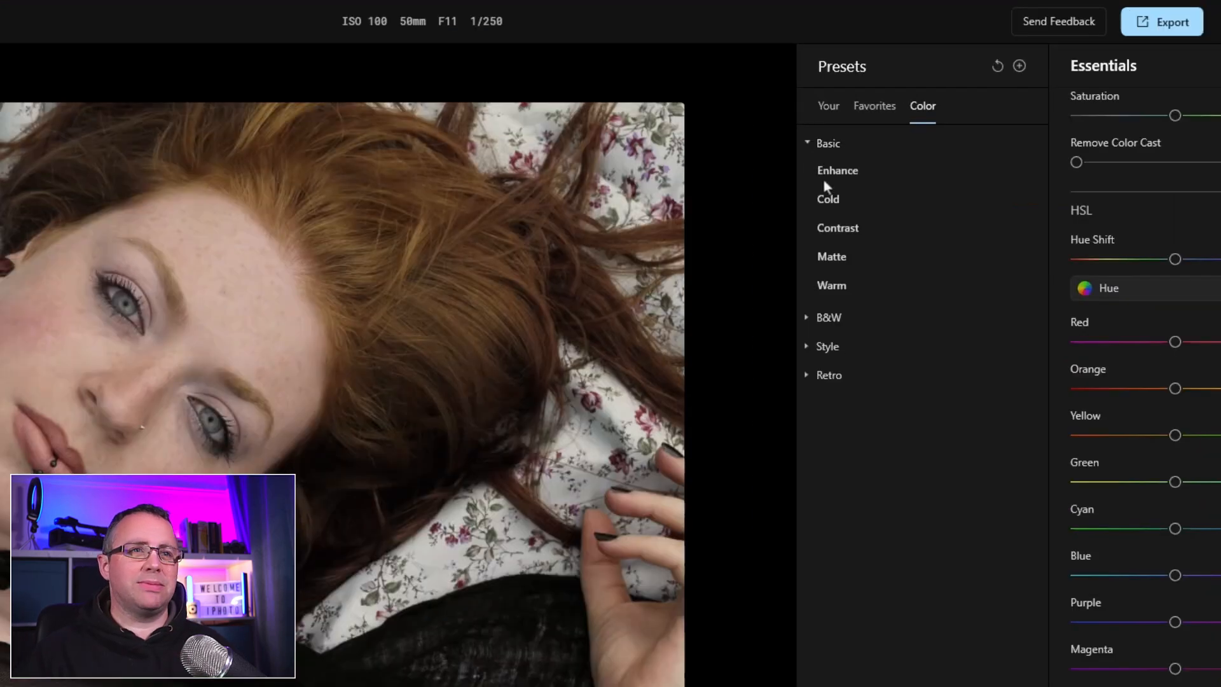
pyautogui.click(823, 172)
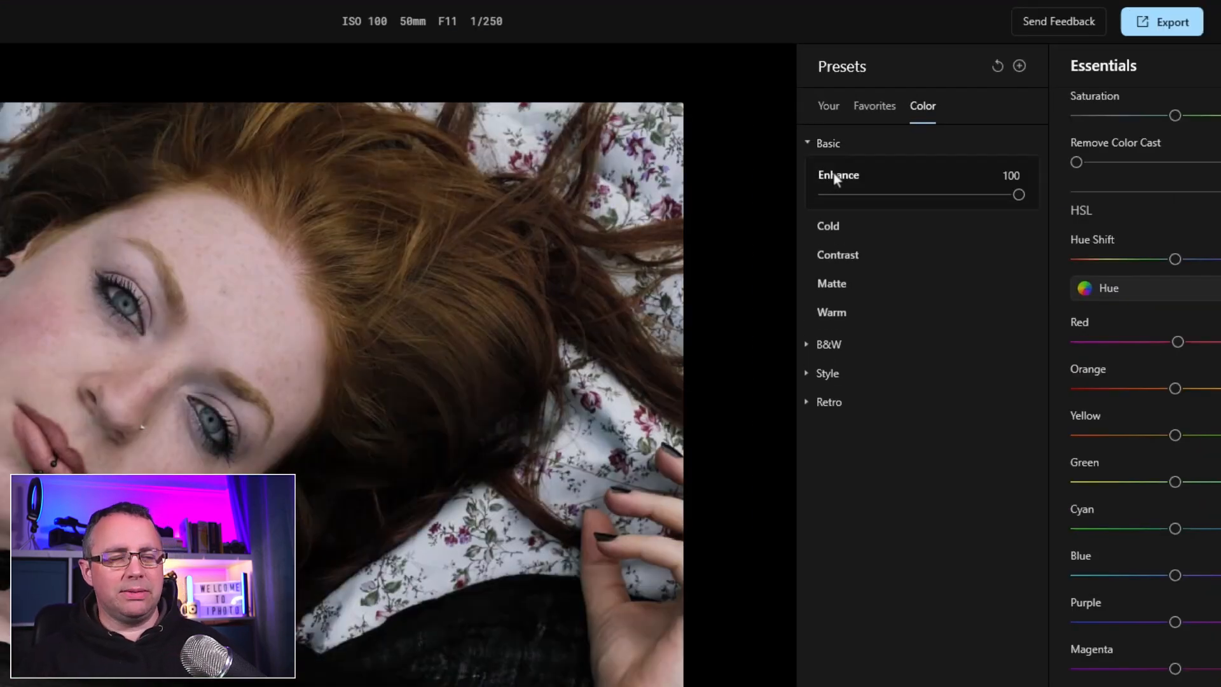
pyautogui.moveTo(1018, 195)
pyautogui.mouseDown()
pyautogui.moveTo(934, 194)
pyautogui.moveTo(878, 204)
pyautogui.moveTo(983, 205)
pyautogui.moveTo(877, 212)
pyautogui.moveTo(1014, 202)
pyautogui.mouseUp()
pyautogui.click(826, 144)
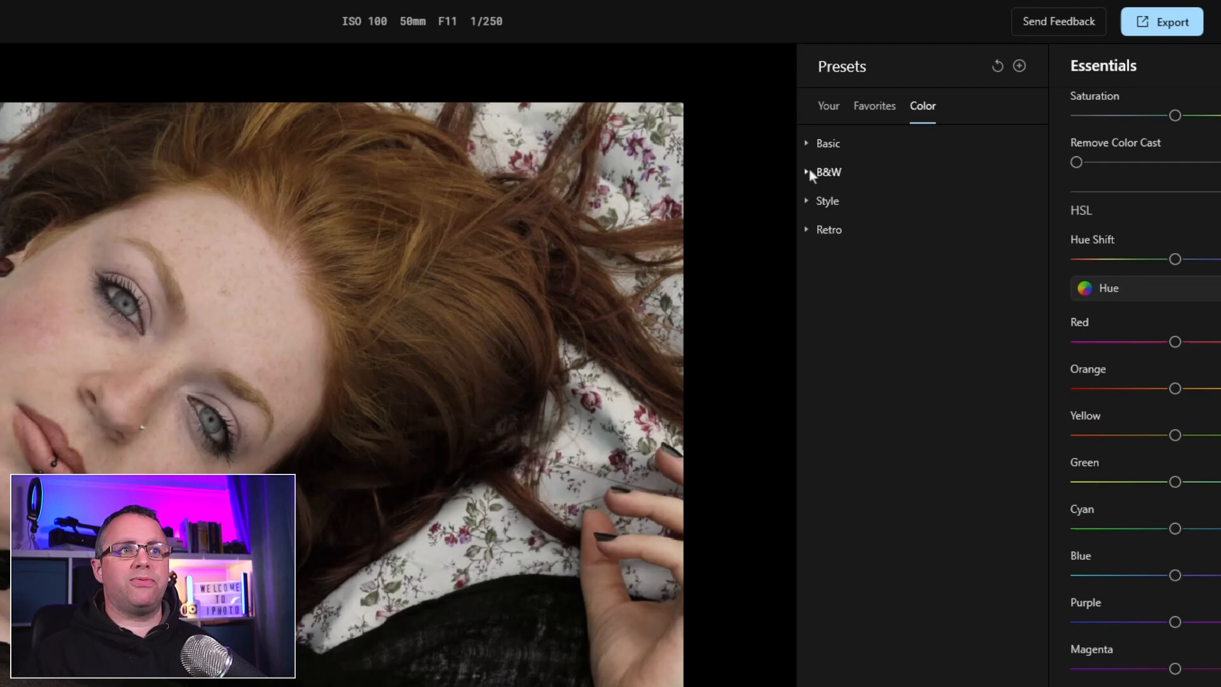
# Step: Examine the presets in the B&W group of the color presets and collapse the group
pyautogui.click(809, 169)
pyautogui.click(849, 205)
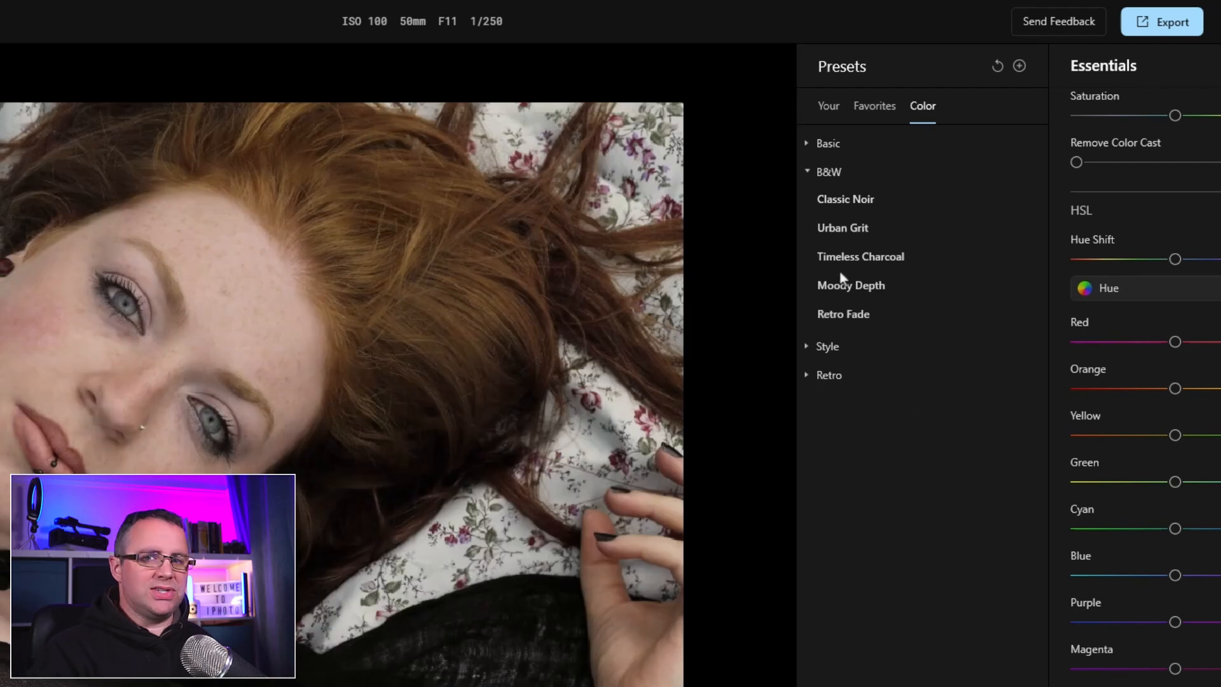
pyautogui.click(807, 170)
# Step: Try the Faded Elegance preset from the Style group on the portrait and remove it
pyautogui.click(810, 201)
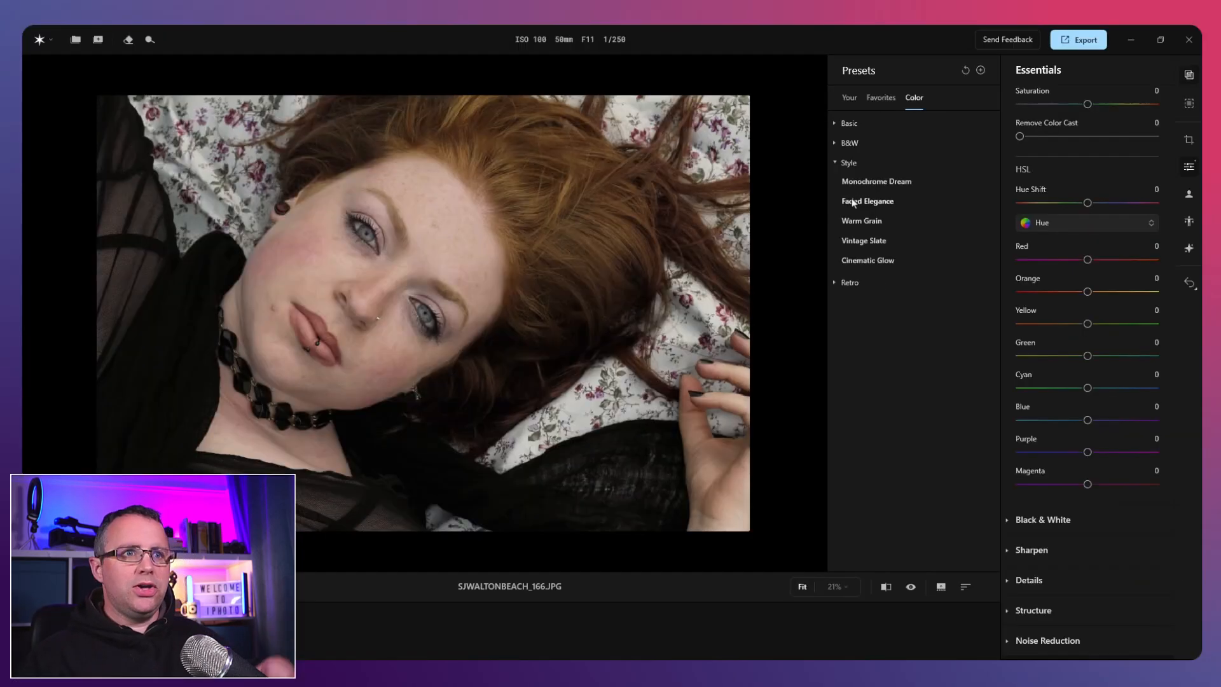
pyautogui.click(831, 254)
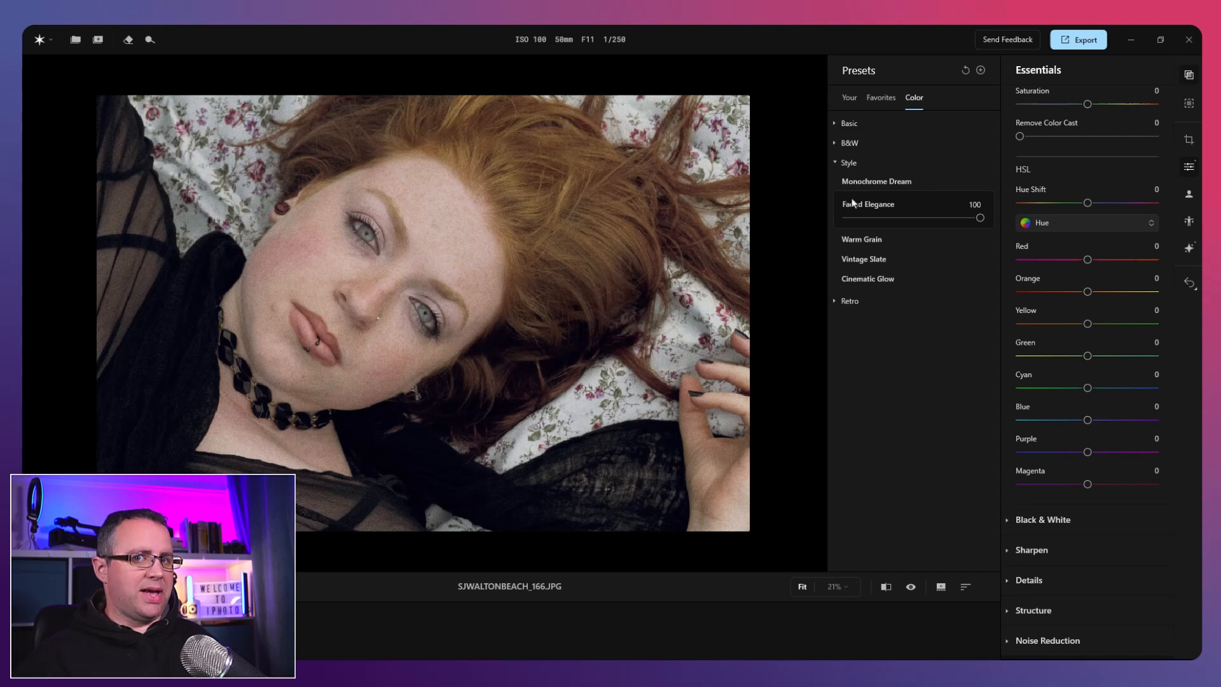
pyautogui.click(852, 204)
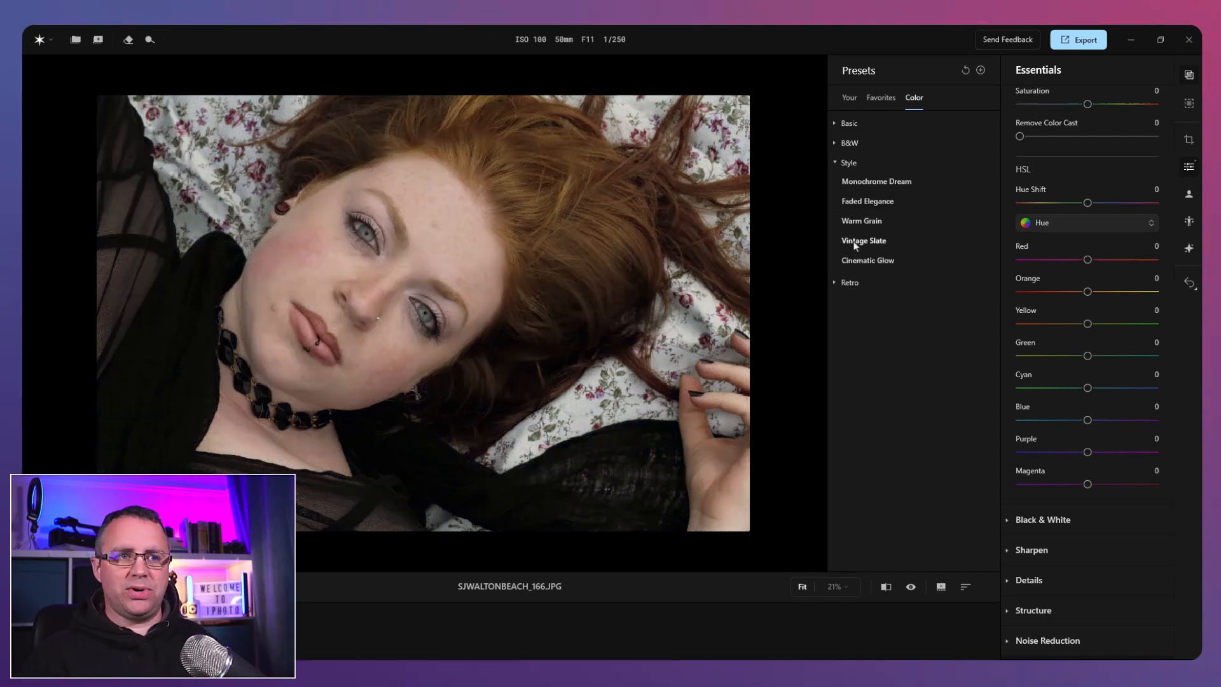
# Step: Try the Kodak_Porta400 preset from the Retro group, remove it and collapse the Style group
pyautogui.click(846, 283)
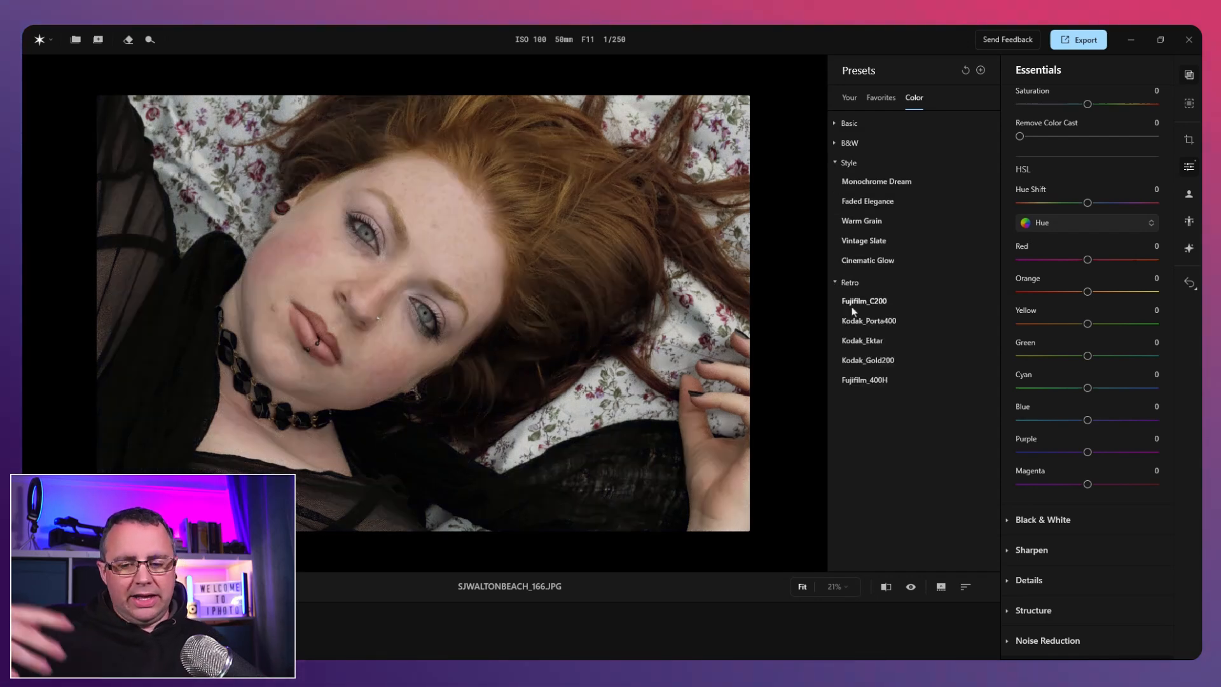
pyautogui.click(867, 321)
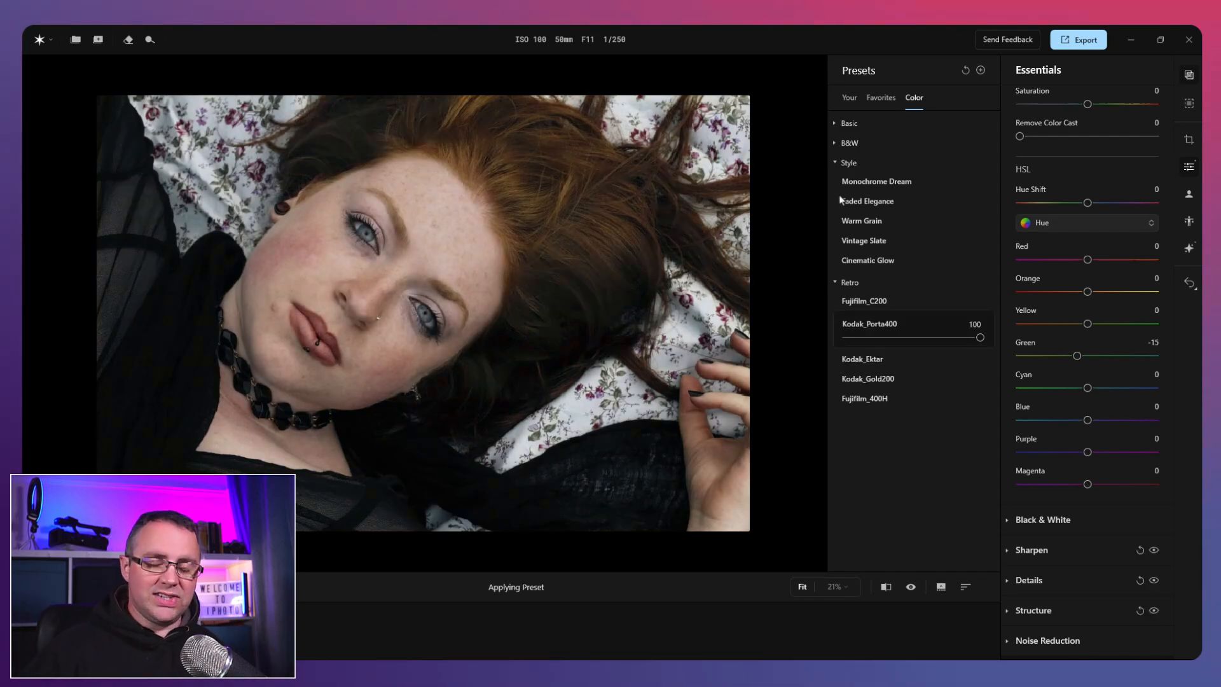
pyautogui.click(853, 321)
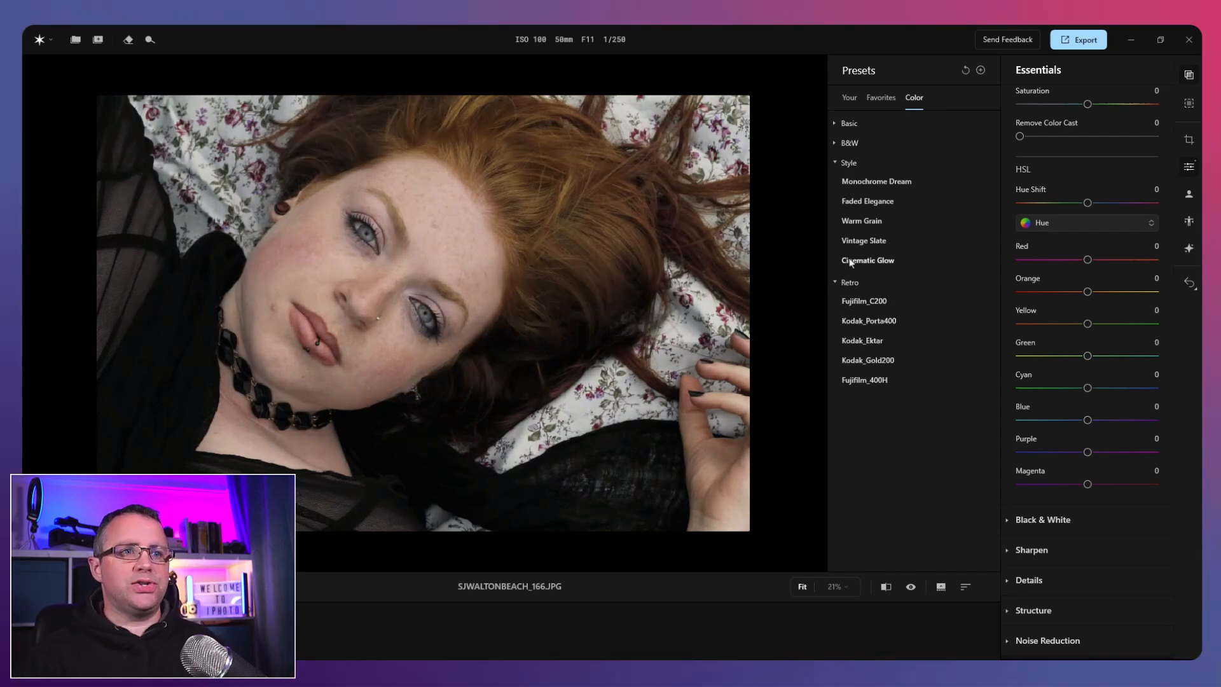
pyautogui.click(836, 163)
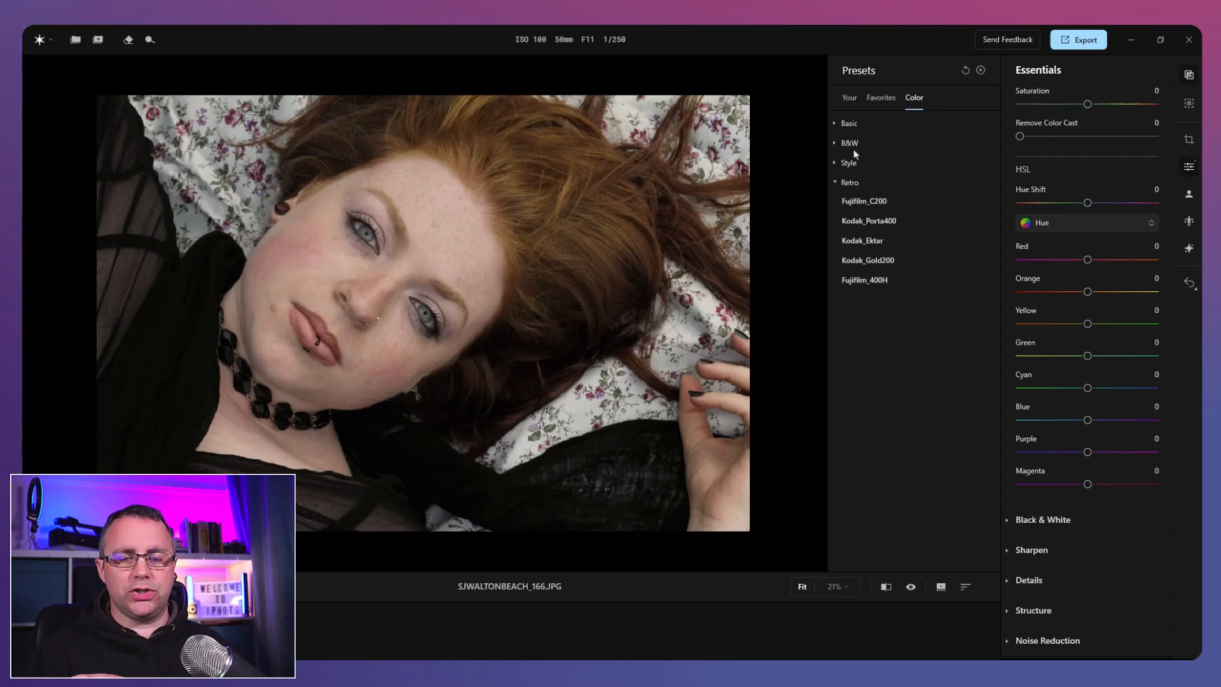
# Step: View the favorite presets and the dialog for creating a preset, and dismiss it without saving
pyautogui.click(878, 99)
pyautogui.click(981, 70)
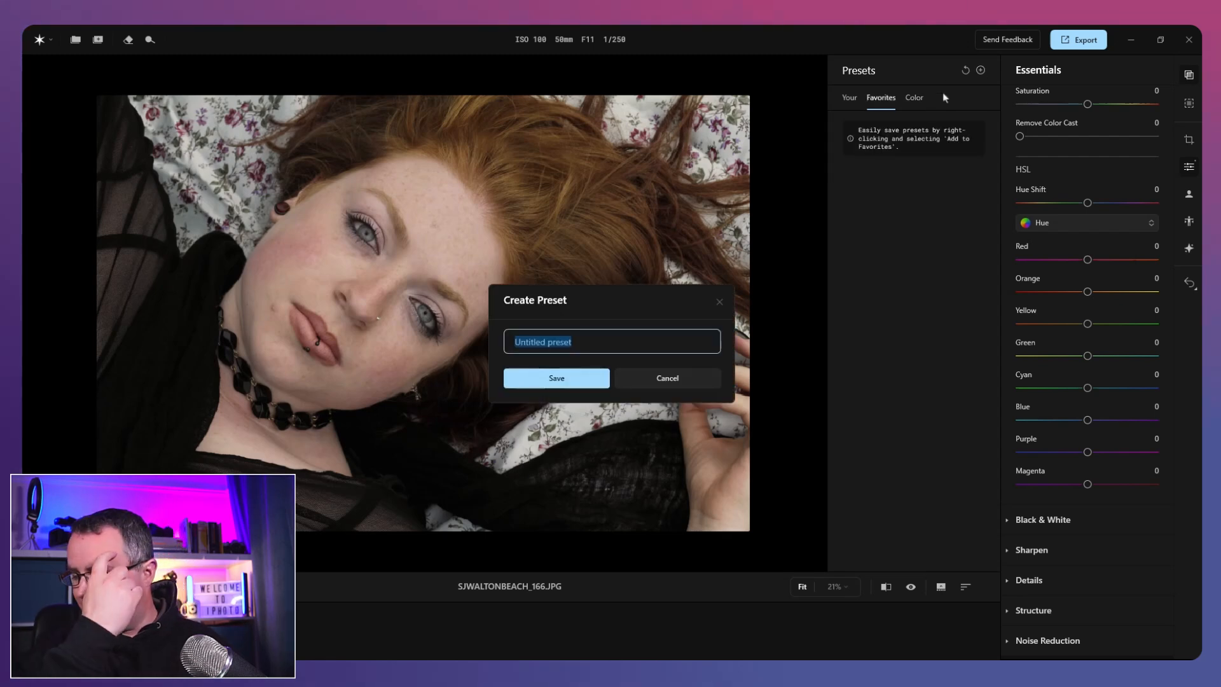
pyautogui.click(720, 303)
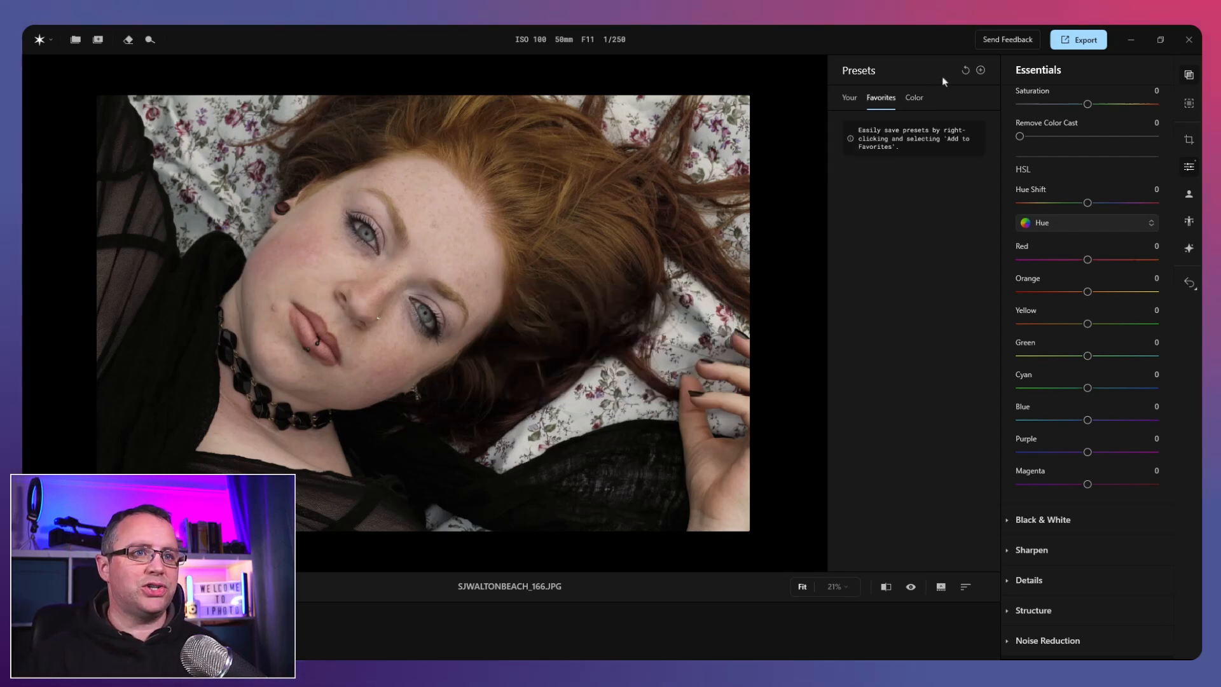
# Step: View the collection of custom presets, return to the color presets and expand the B&W group
pyautogui.click(851, 99)
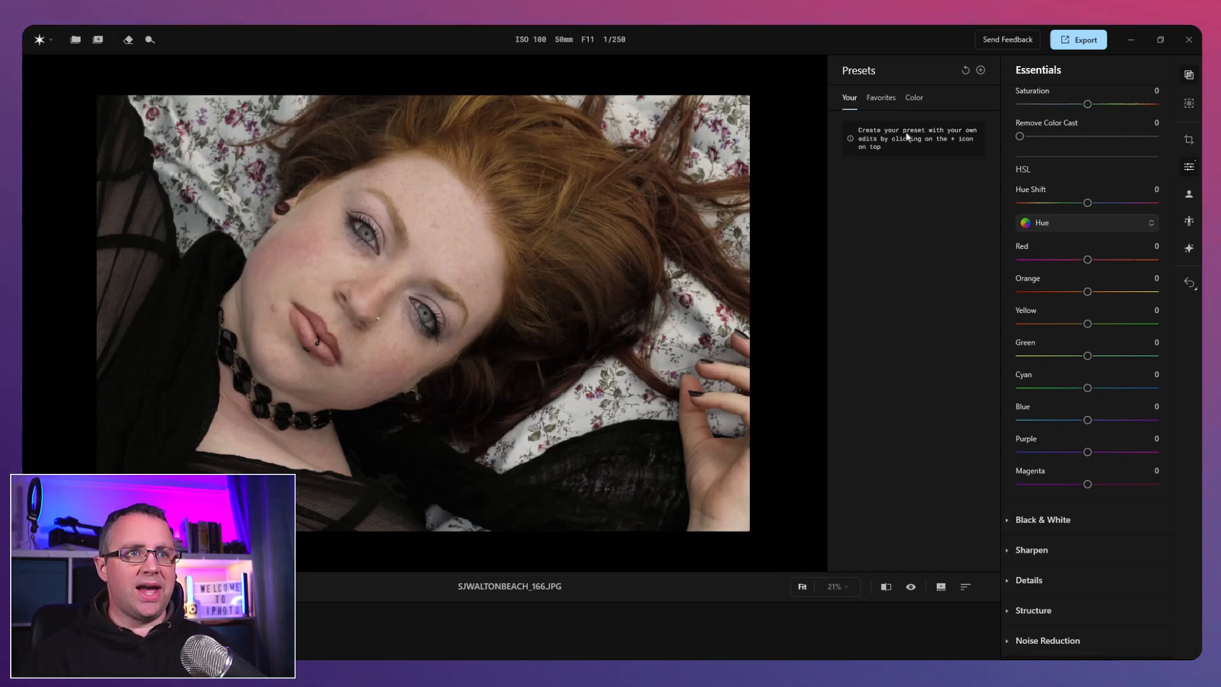
pyautogui.click(917, 100)
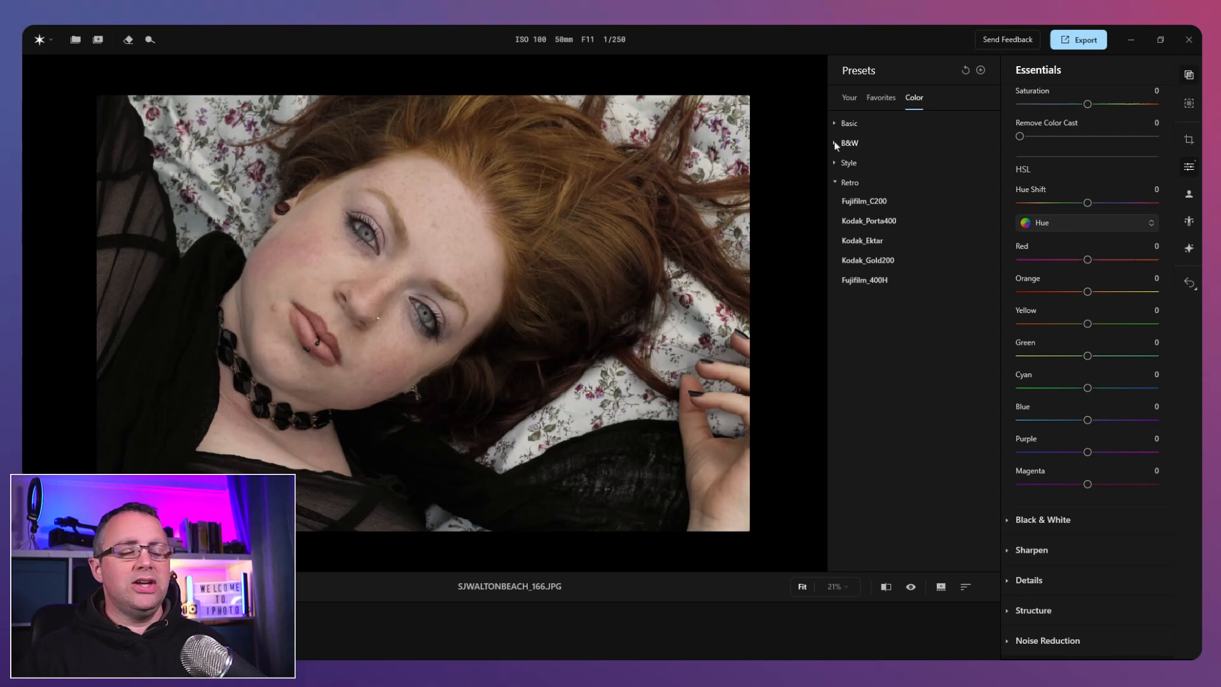
pyautogui.click(836, 144)
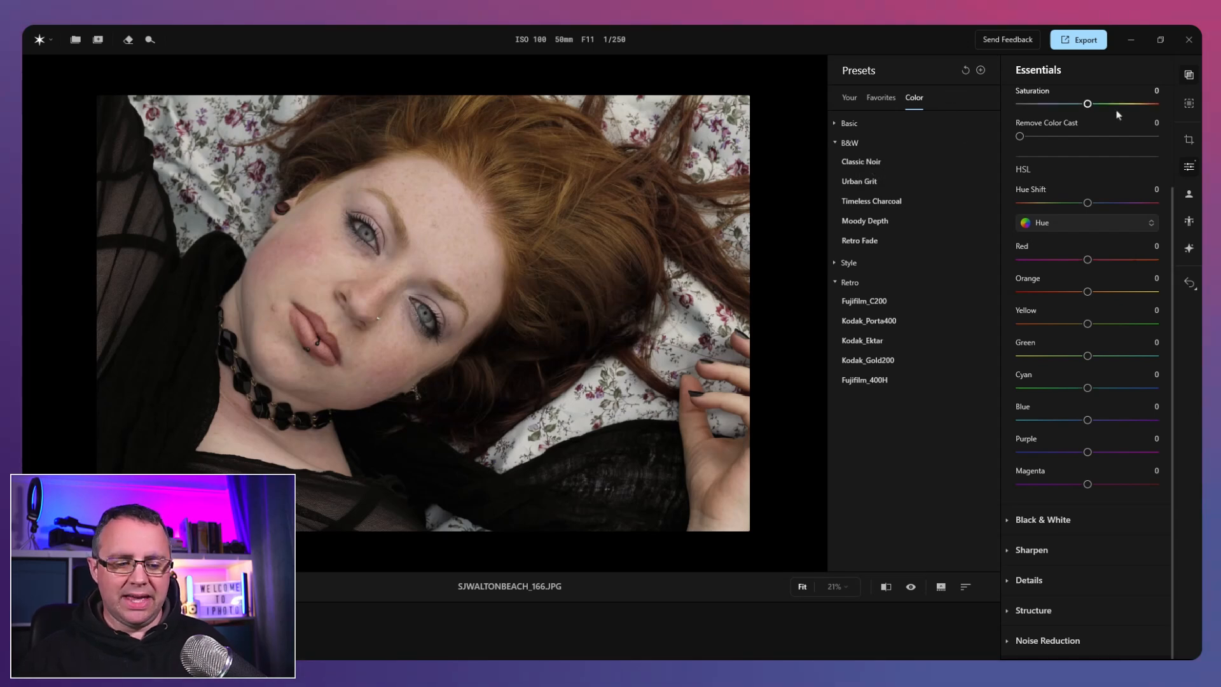
# Step: Mask the person in the portrait and try a Hue Shift adjustment on that mask
pyautogui.click(1189, 104)
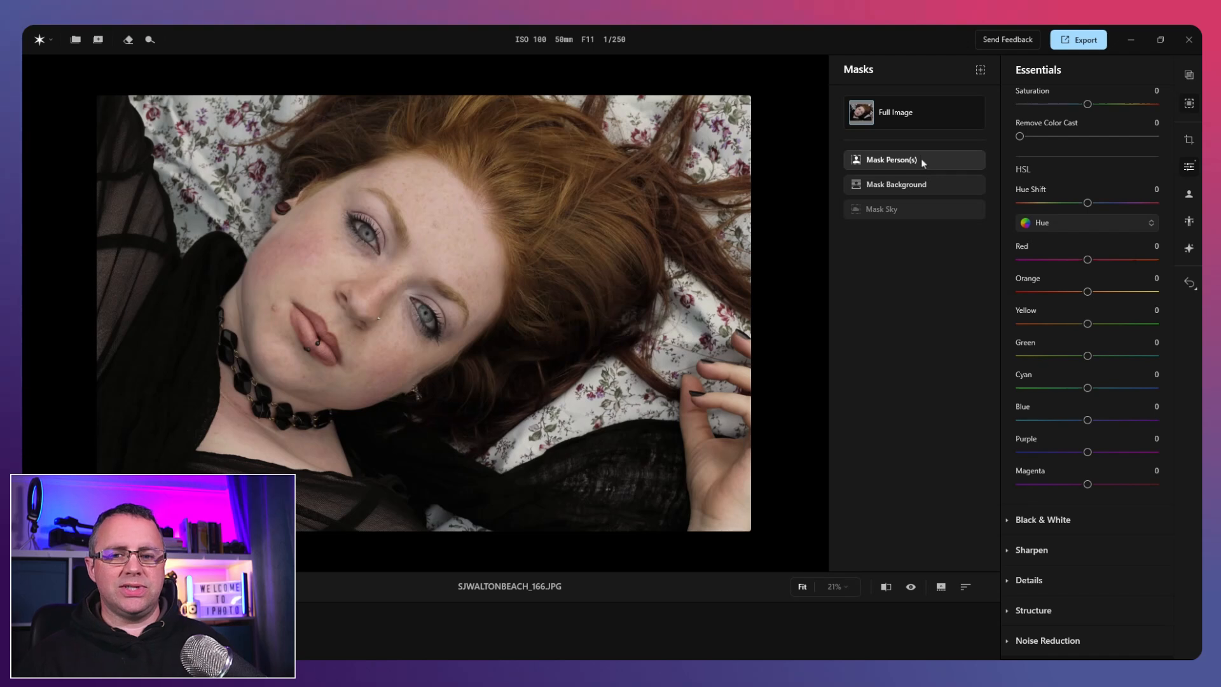
pyautogui.click(921, 160)
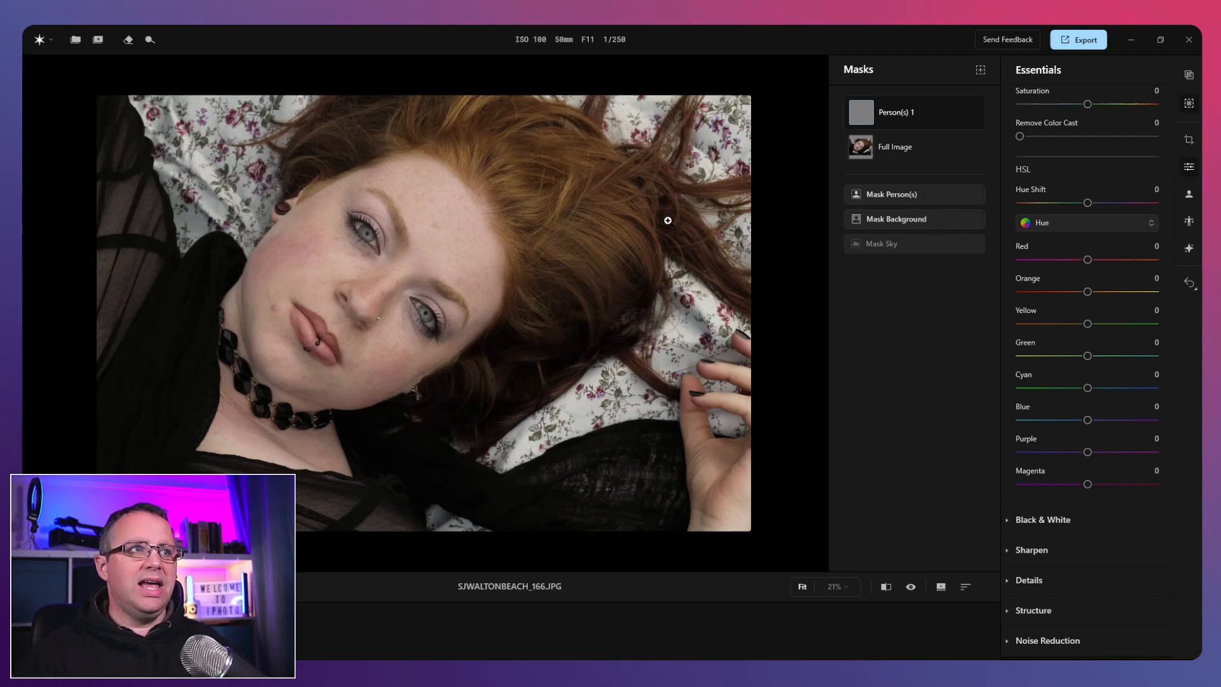
pyautogui.moveTo(901, 115)
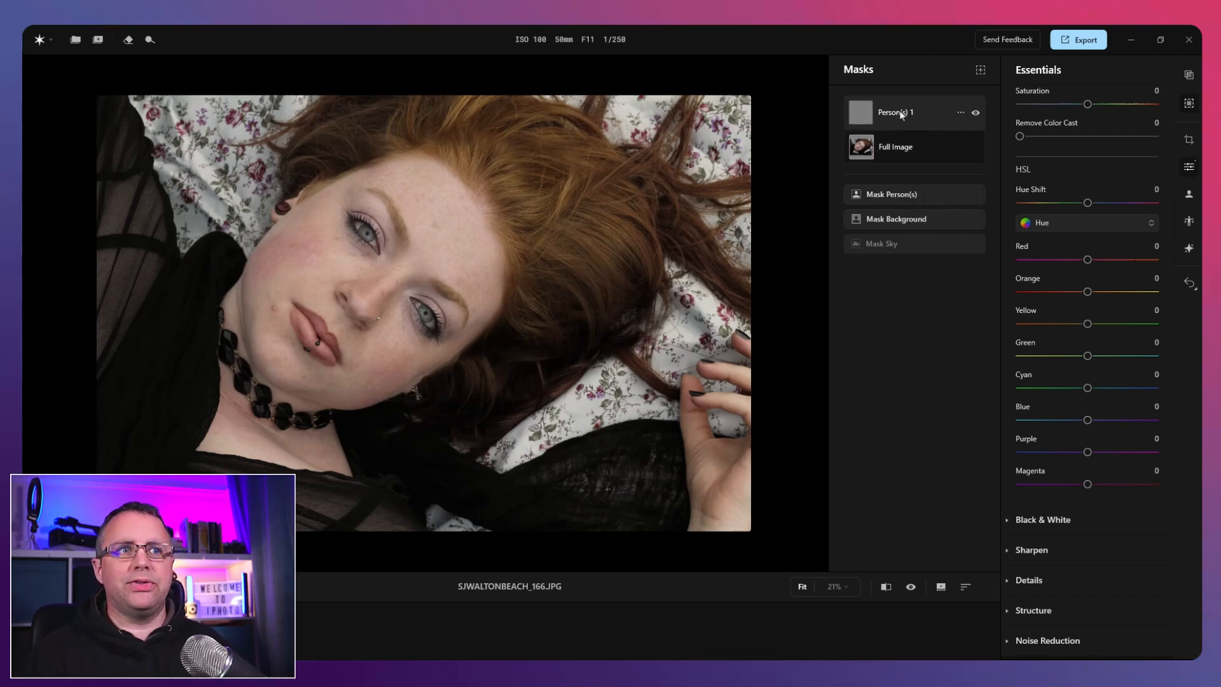
pyautogui.click(974, 114)
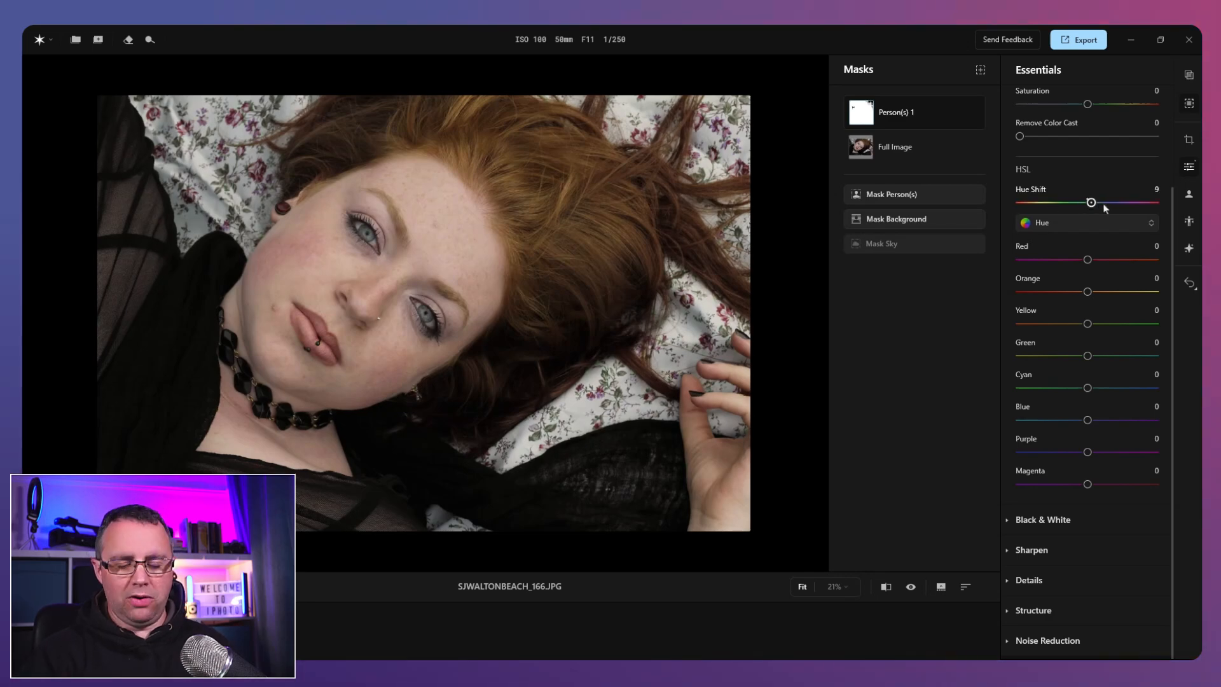
pyautogui.moveTo(1101, 205)
pyautogui.mouseDown()
pyautogui.moveTo(1072, 205)
pyautogui.moveTo(1114, 203)
pyautogui.moveTo(1070, 203)
pyautogui.moveTo(1102, 206)
pyautogui.moveTo(1082, 202)
pyautogui.mouseUp()
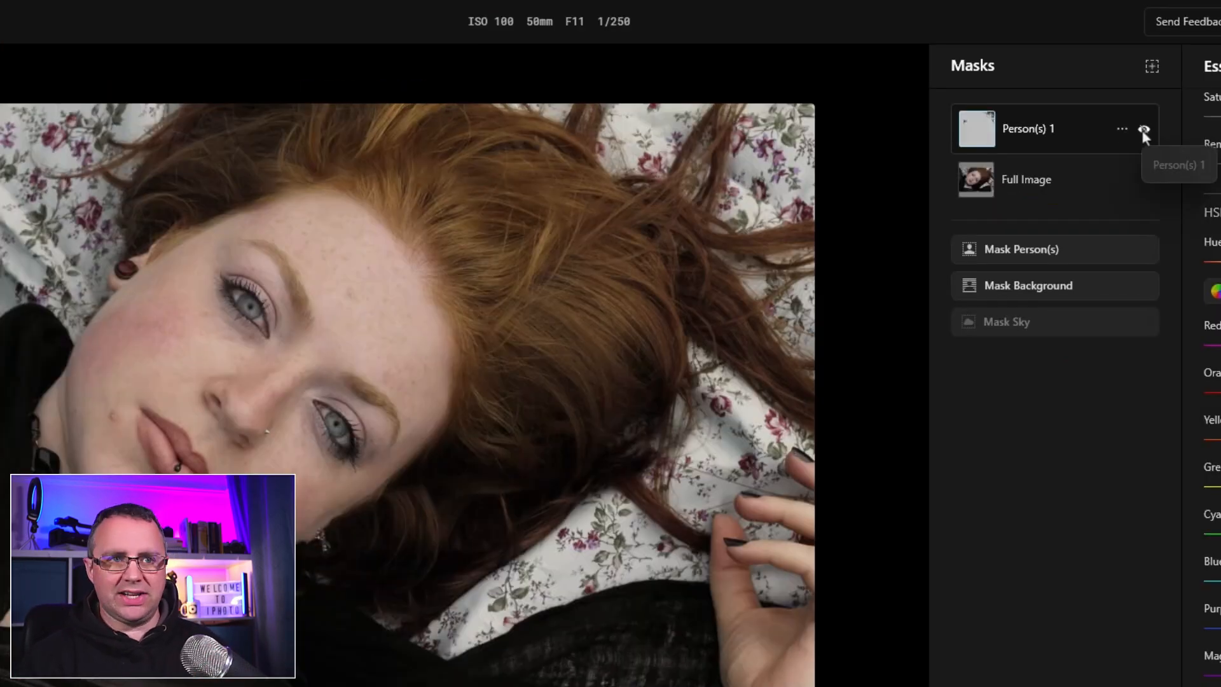
# Step: Switch the person mask's visibility off and on, and invert the mask
pyautogui.click(1143, 129)
pyautogui.click(1143, 129)
pyautogui.click(1121, 129)
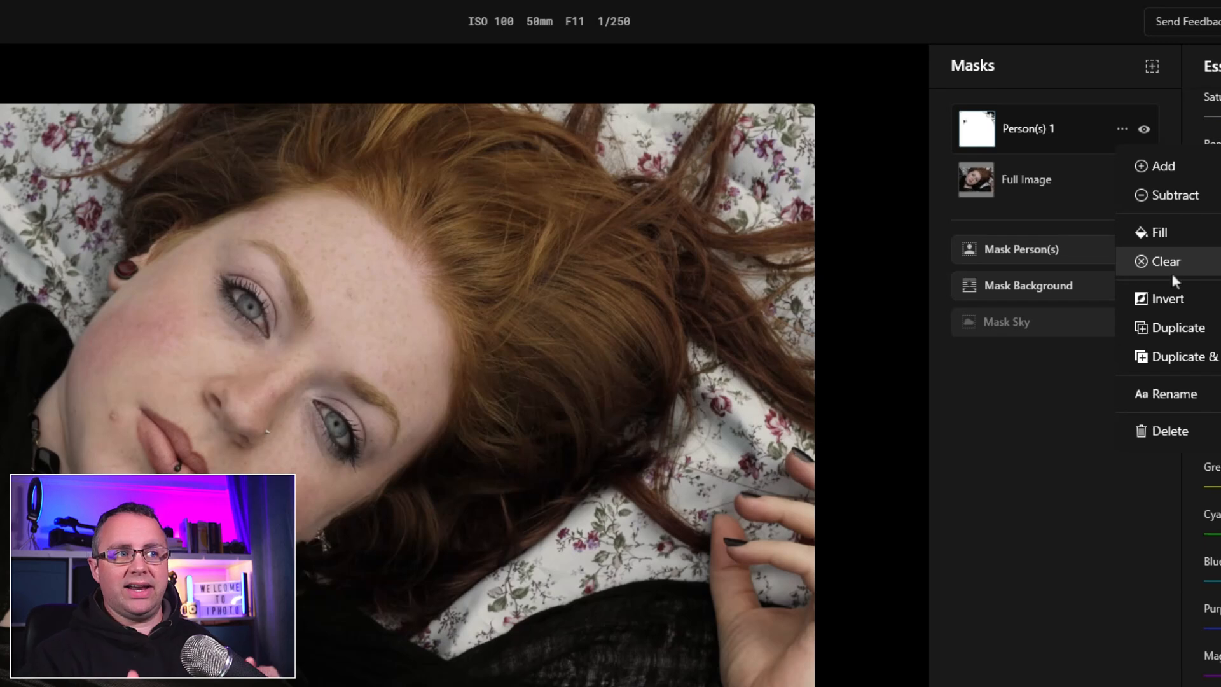
pyautogui.click(1174, 300)
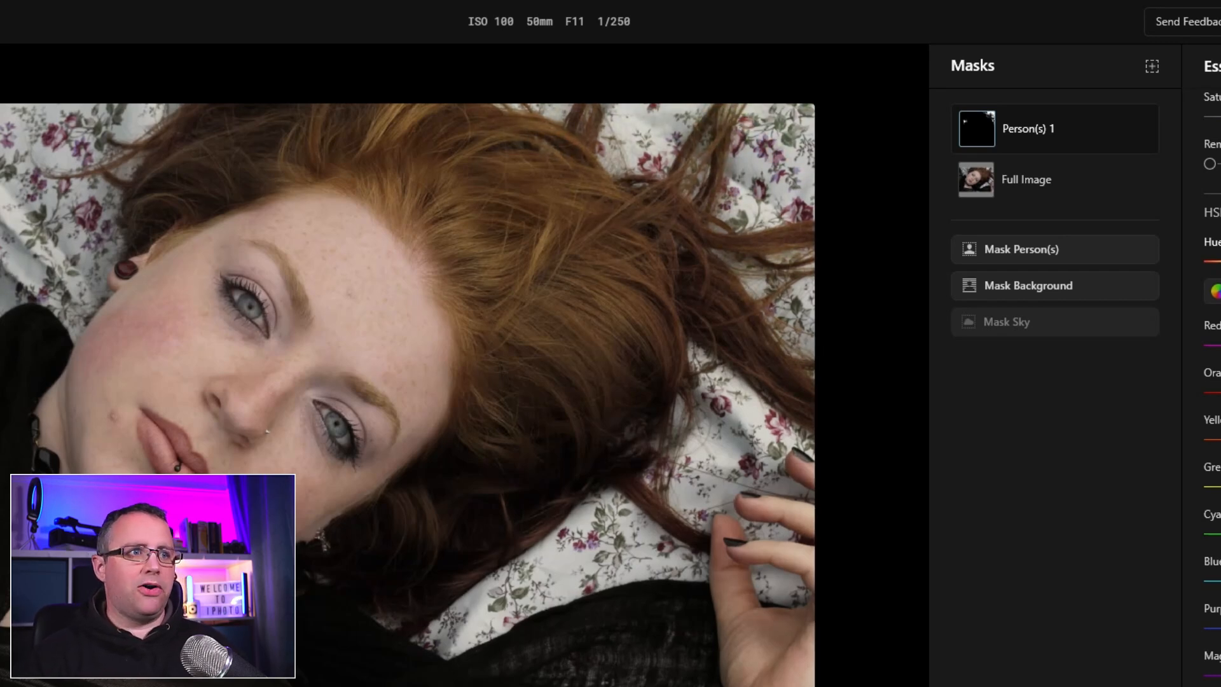
# Step: Toggle the inverted person mask's visibility for comparison and delete the mask
pyautogui.scroll(3, 1212, 381)
pyautogui.click(1209, 112)
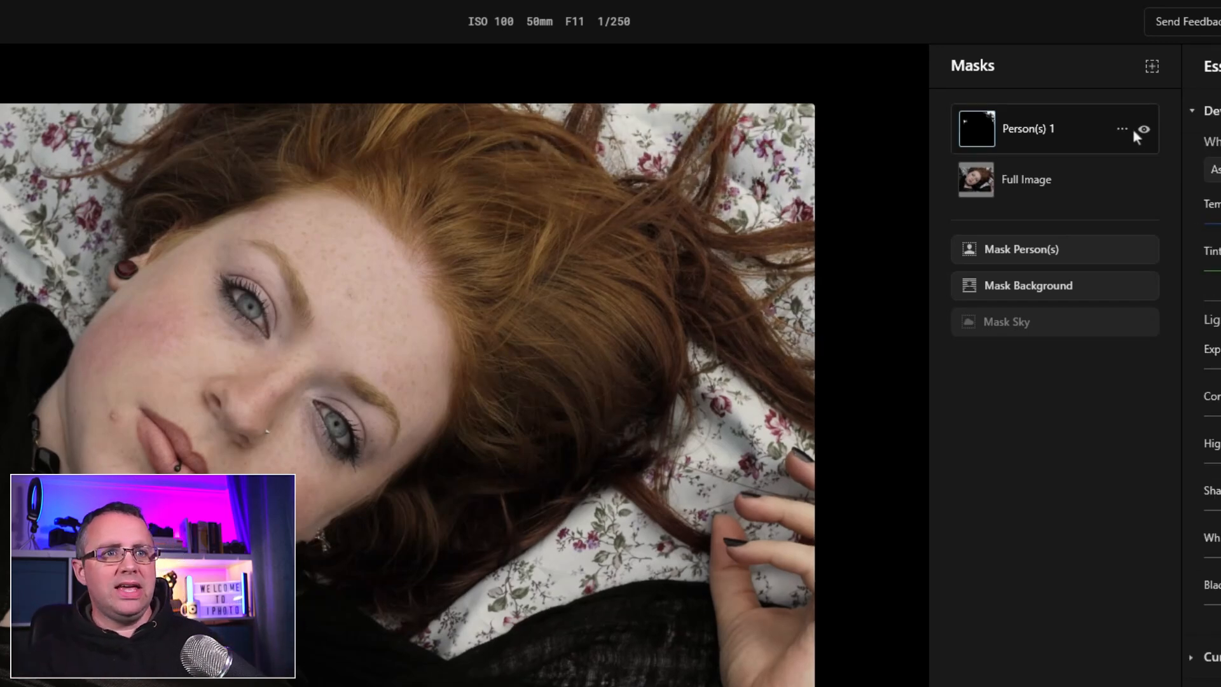
pyautogui.click(1143, 129)
pyautogui.click(1143, 130)
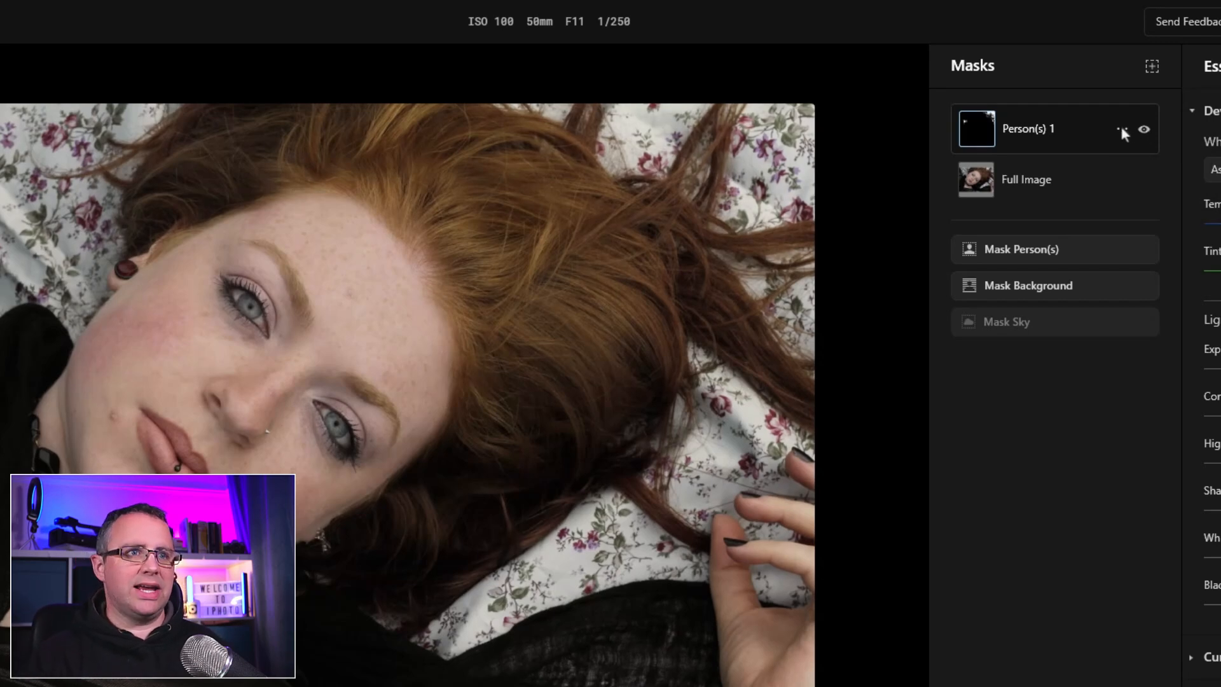
pyautogui.click(1121, 130)
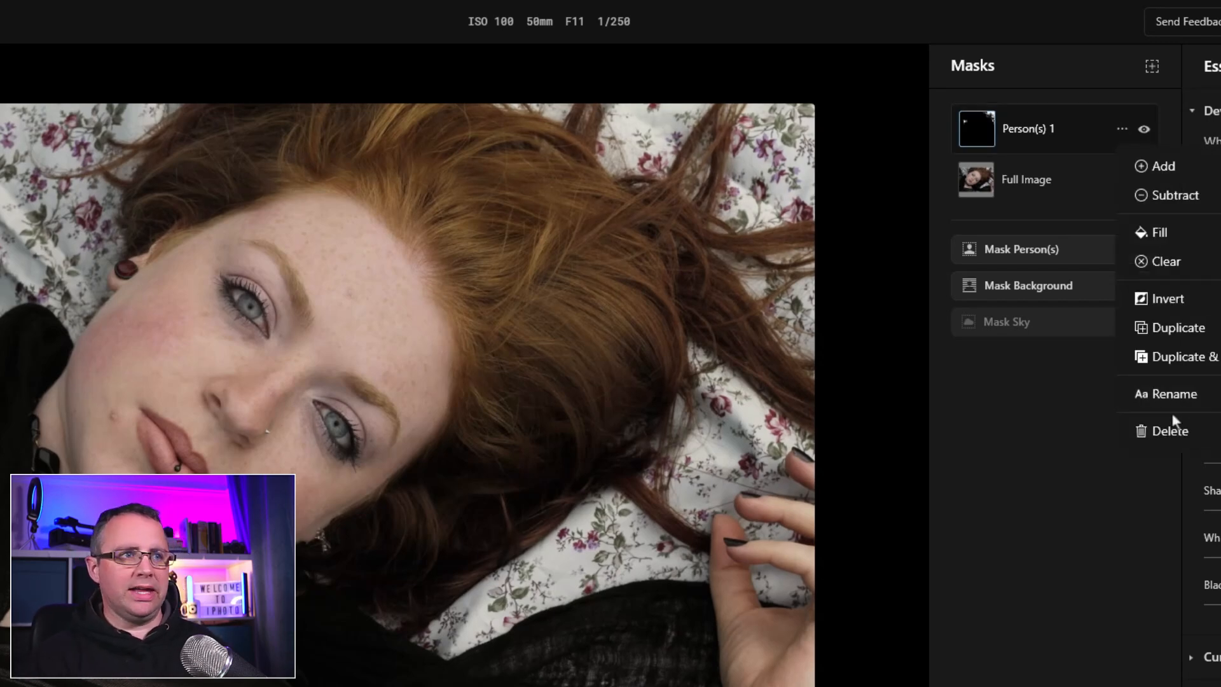
pyautogui.click(1172, 432)
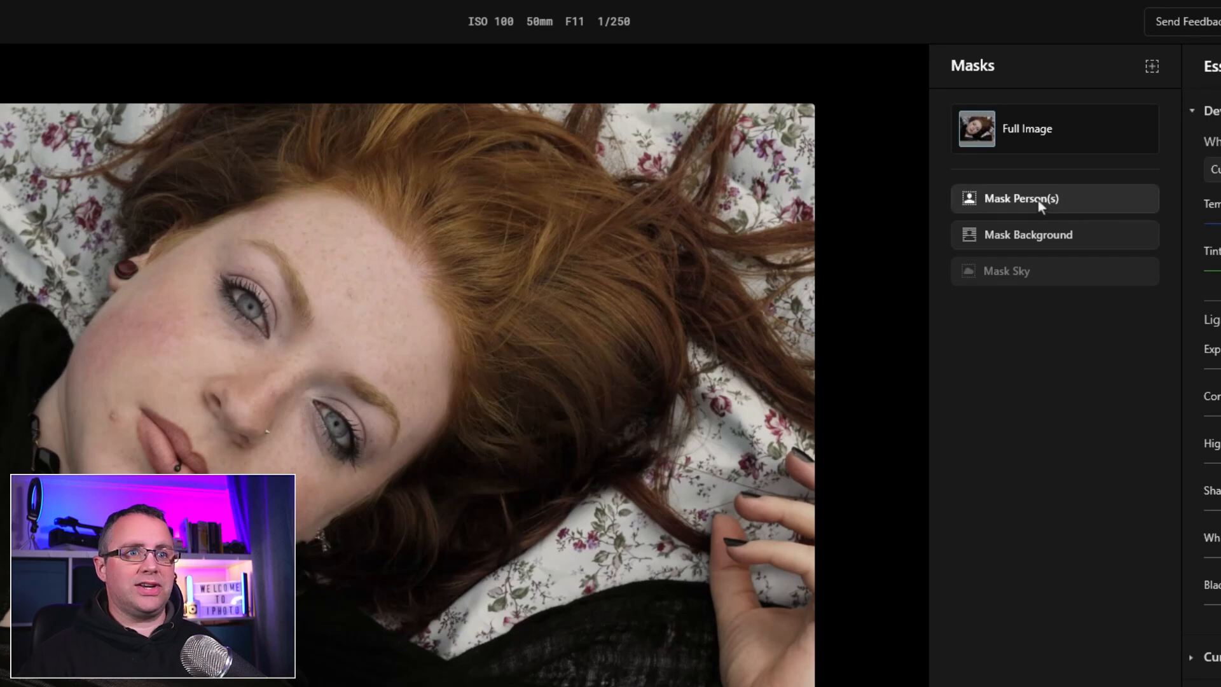
# Step: Mask the background with an exposure of 1.16 and brush more of the floral fabric around the hair into the mask
pyautogui.click(1034, 241)
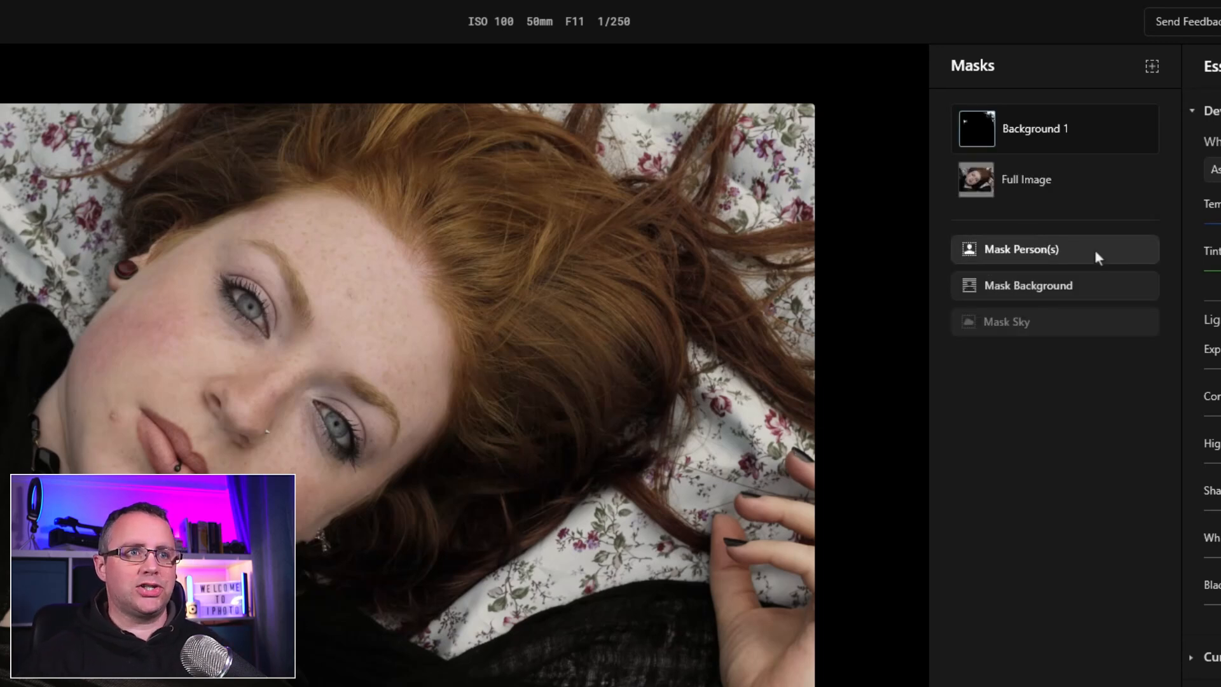
pyautogui.moveTo(1220, 369)
pyautogui.mouseDown()
pyautogui.moveTo(1180, 377)
pyautogui.moveTo(1220, 368)
pyautogui.mouseUp()
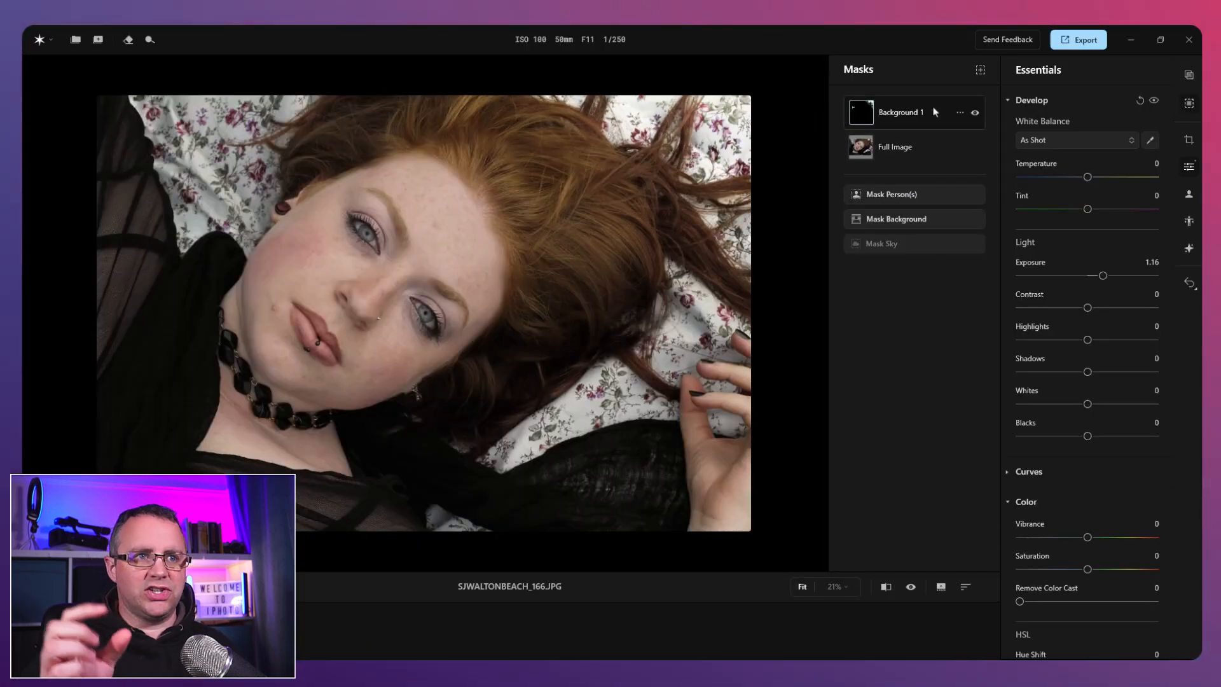
pyautogui.click(1122, 129)
pyautogui.moveTo(998, 142)
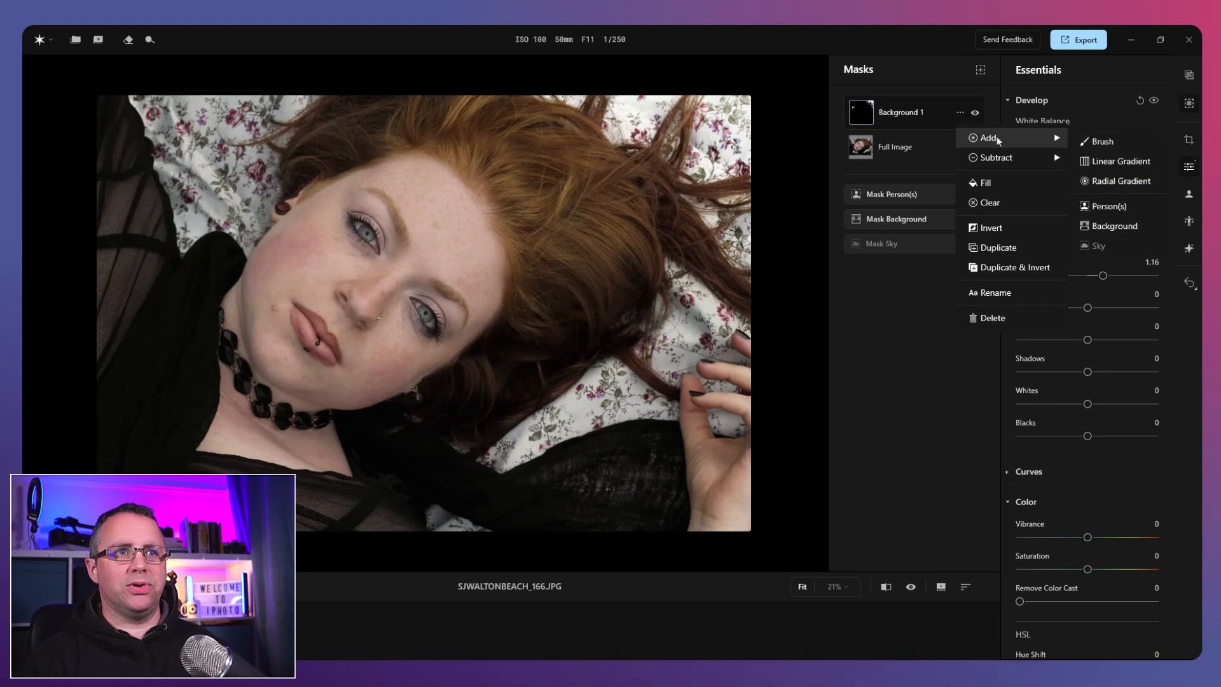
pyautogui.click(1120, 142)
pyautogui.moveTo(633, 124)
pyautogui.mouseDown()
pyautogui.moveTo(725, 156)
pyautogui.moveTo(731, 210)
pyautogui.moveTo(687, 356)
pyautogui.moveTo(702, 294)
pyautogui.moveTo(554, 445)
pyautogui.moveTo(604, 388)
pyautogui.moveTo(666, 373)
pyautogui.moveTo(715, 400)
pyautogui.moveTo(649, 124)
pyautogui.moveTo(314, 102)
pyautogui.moveTo(255, 201)
pyautogui.moveTo(151, 101)
pyautogui.moveTo(242, 222)
pyautogui.mouseUp()
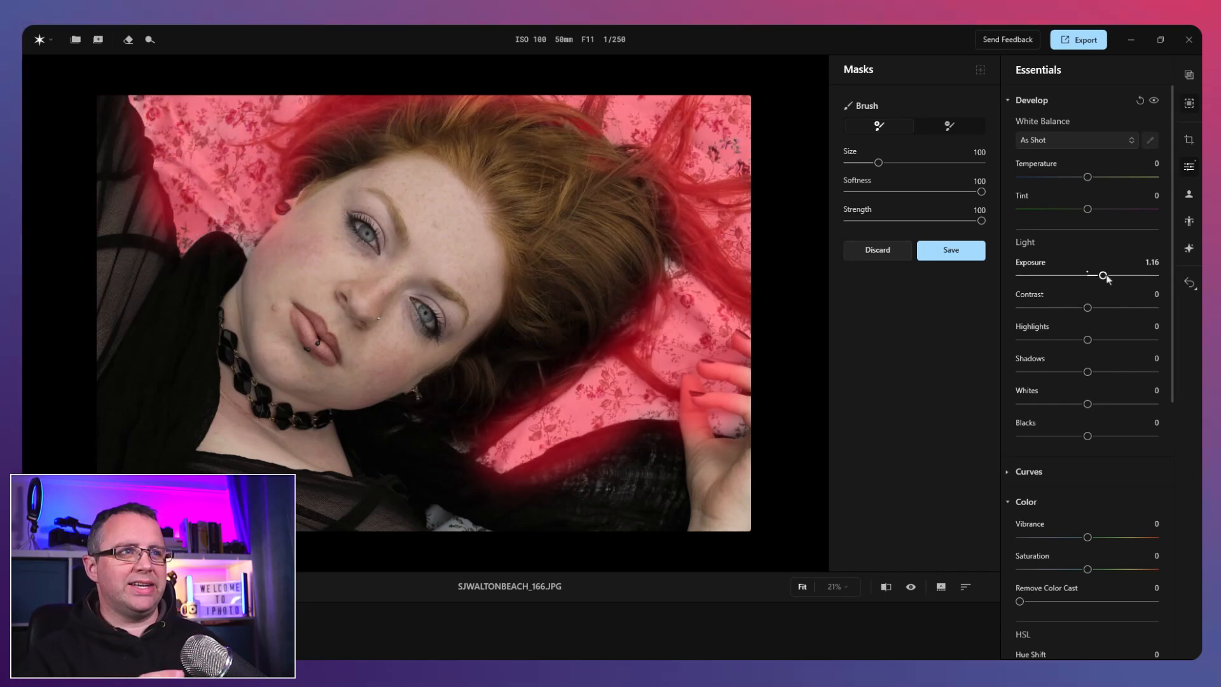
# Step: With the exposure lowered to 0.11, discard the brushed addition and delete the background mask
pyautogui.moveTo(1105, 277)
pyautogui.mouseDown()
pyautogui.moveTo(1118, 276)
pyautogui.moveTo(1073, 276)
pyautogui.moveTo(1089, 276)
pyautogui.mouseUp()
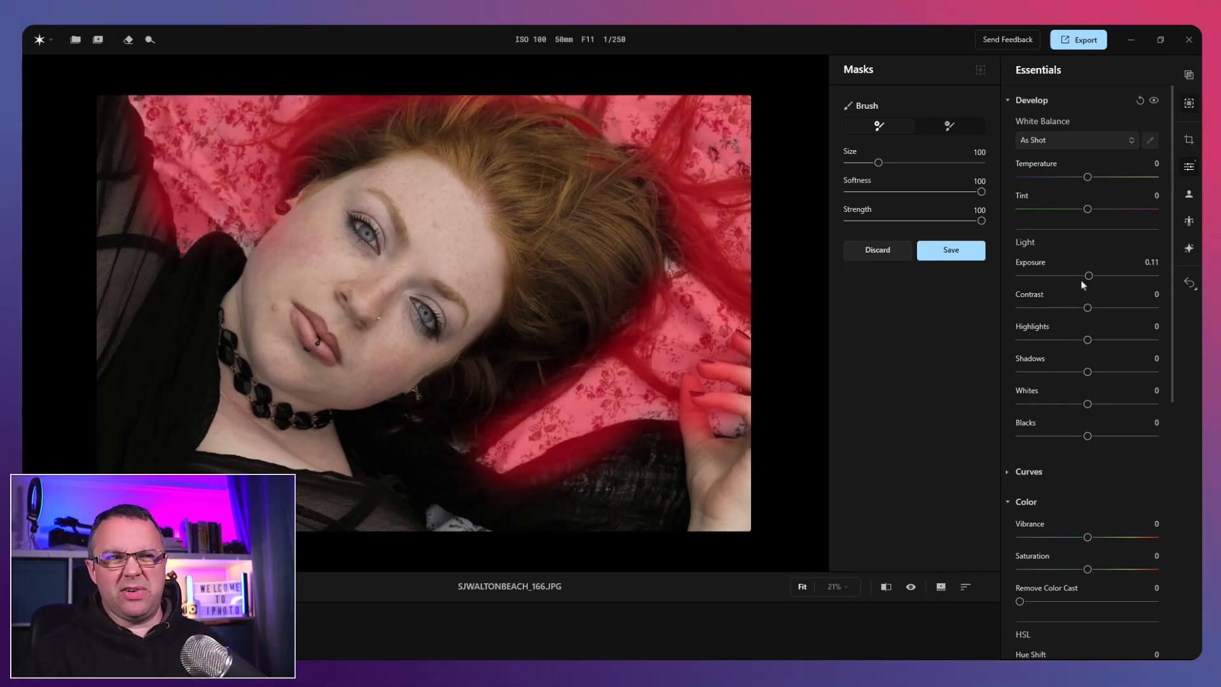
pyautogui.click(866, 253)
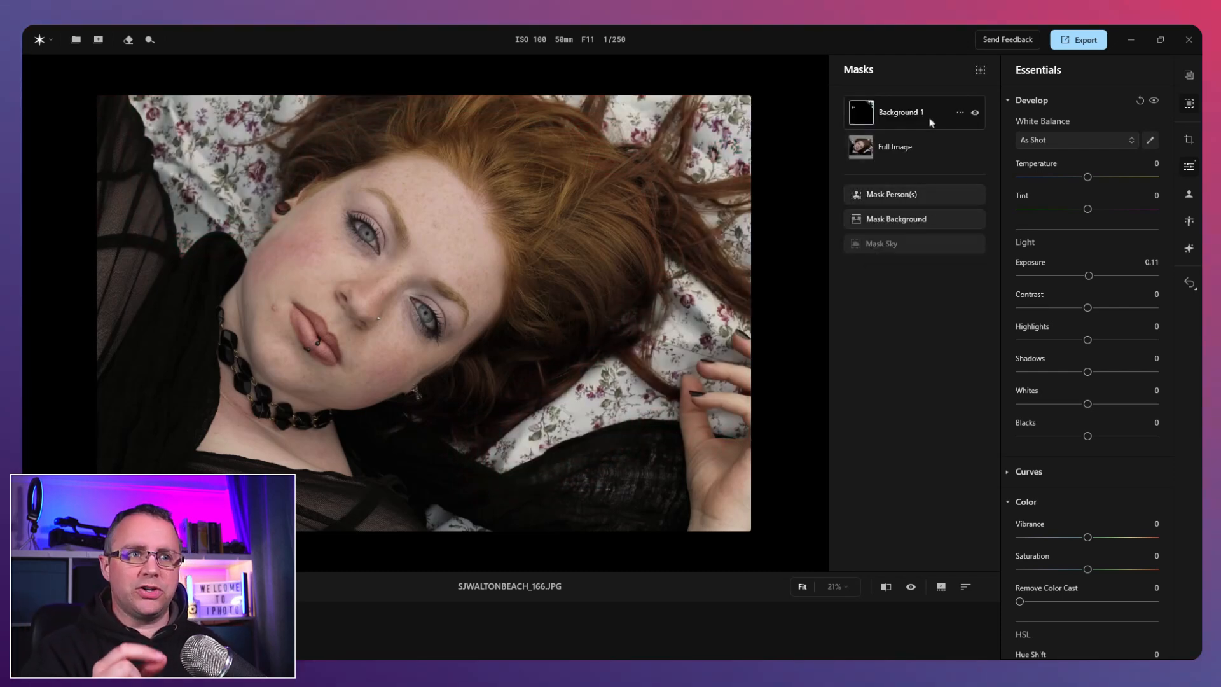
pyautogui.click(961, 113)
pyautogui.click(1002, 318)
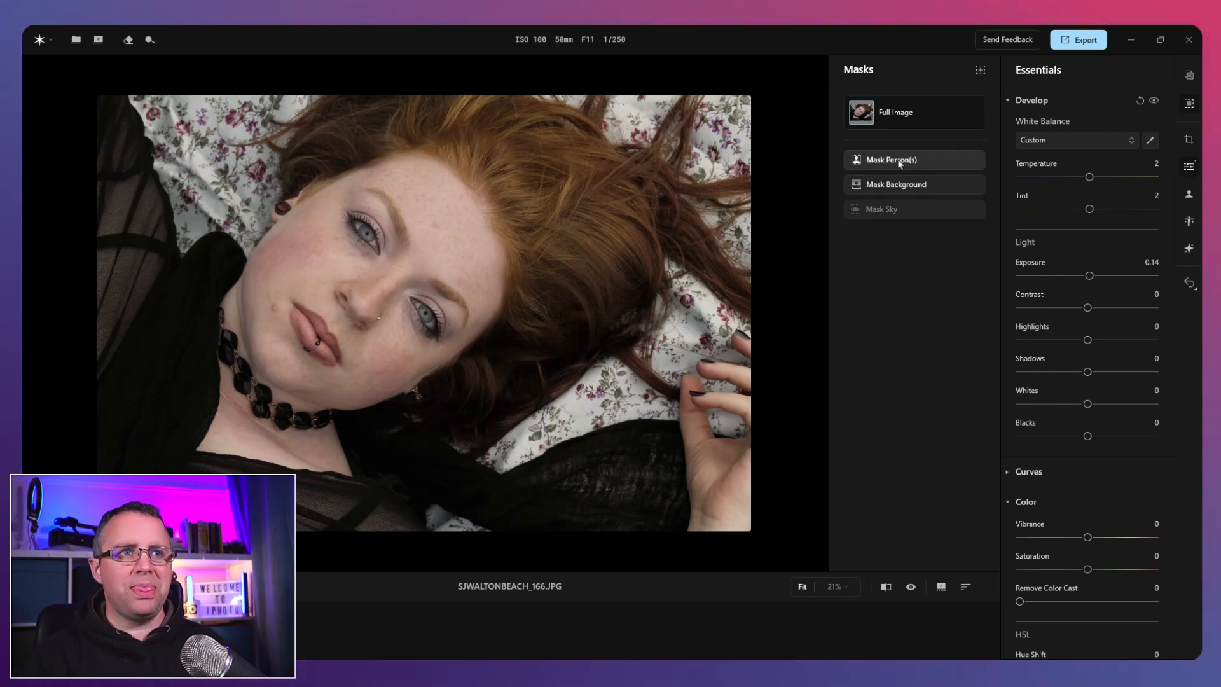
# Step: Create a fresh person mask and delete it again
pyautogui.click(900, 162)
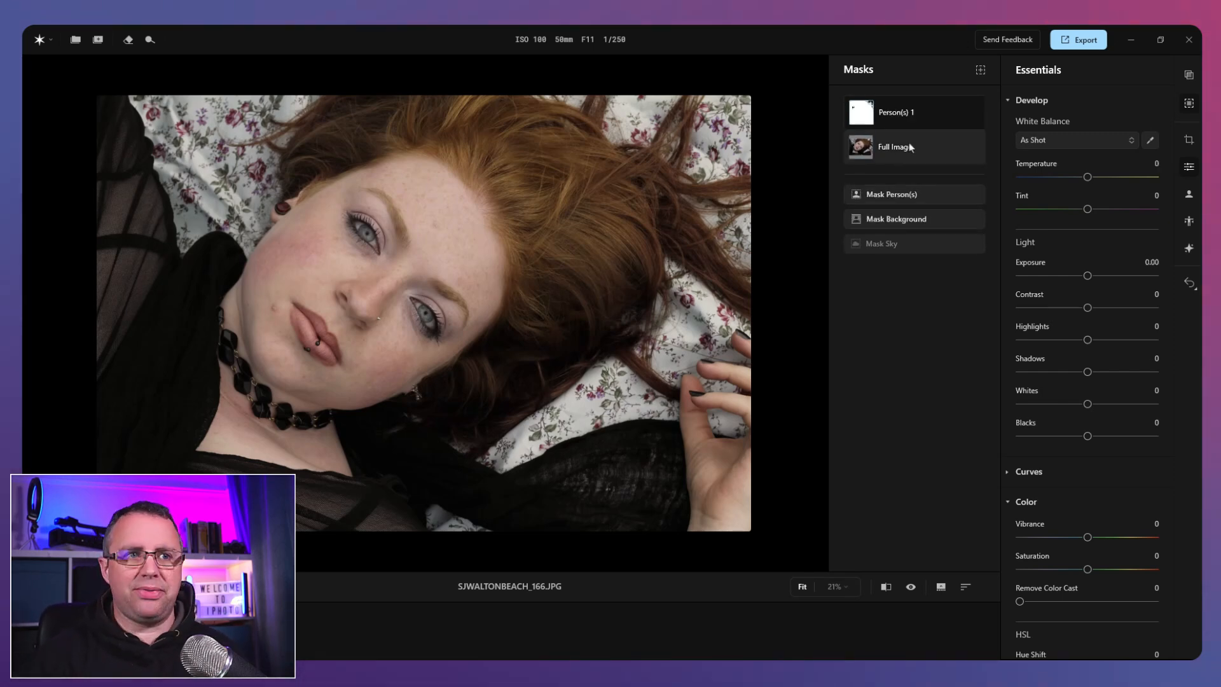
pyautogui.click(960, 113)
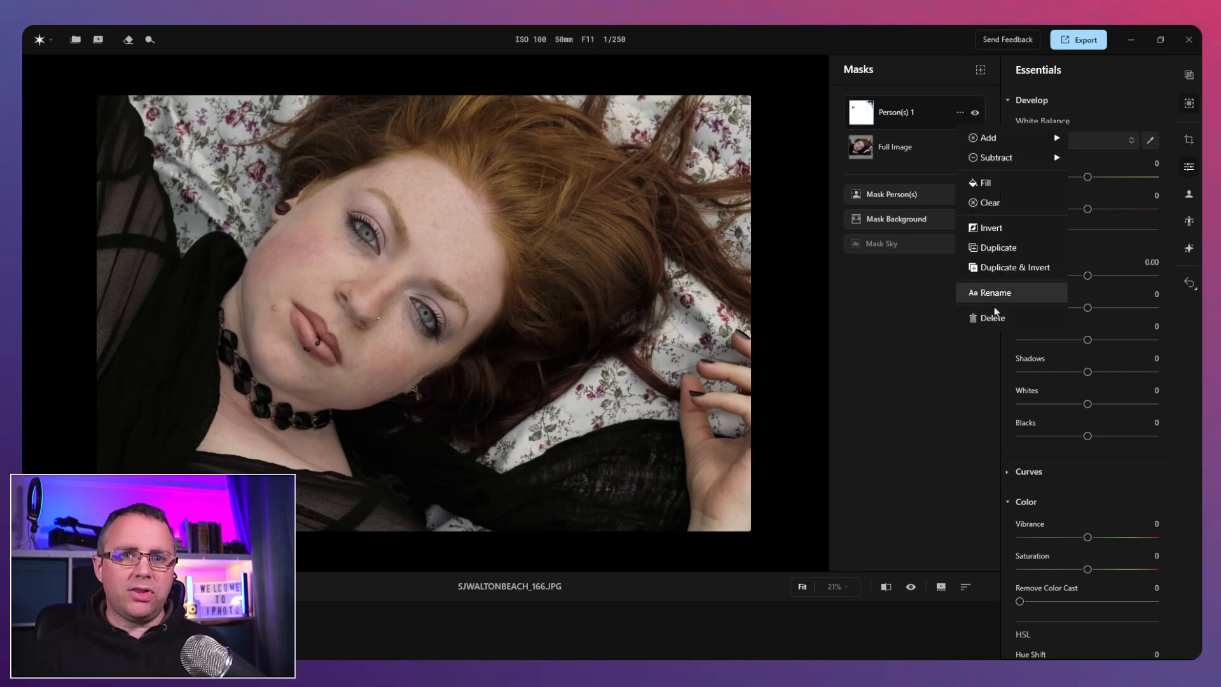
pyautogui.click(1000, 323)
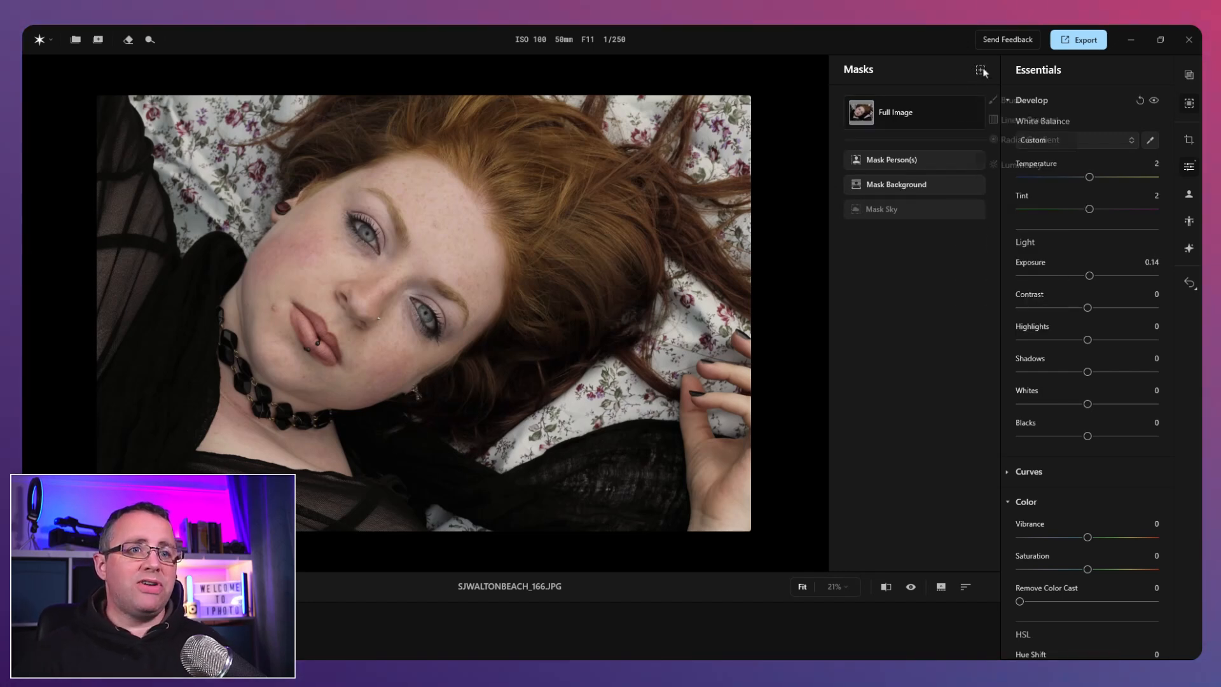
# Step: Paint a new brush mask over both eyes with a brush size of 28
pyautogui.click(983, 68)
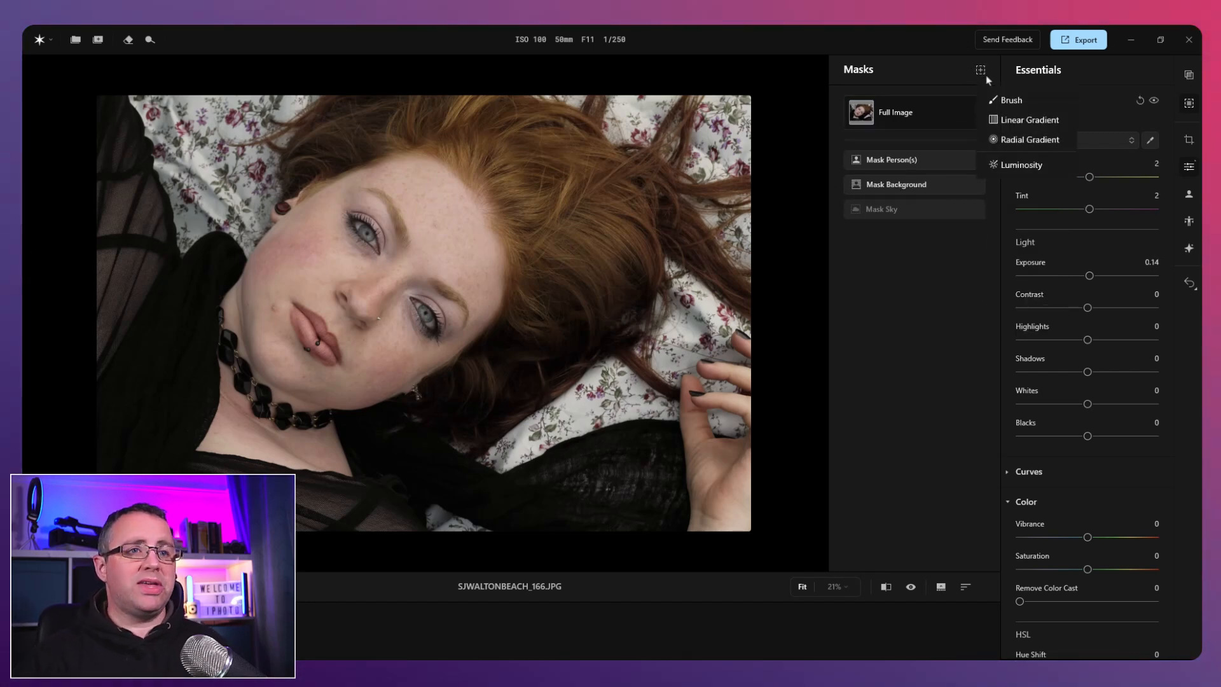
pyautogui.click(1011, 101)
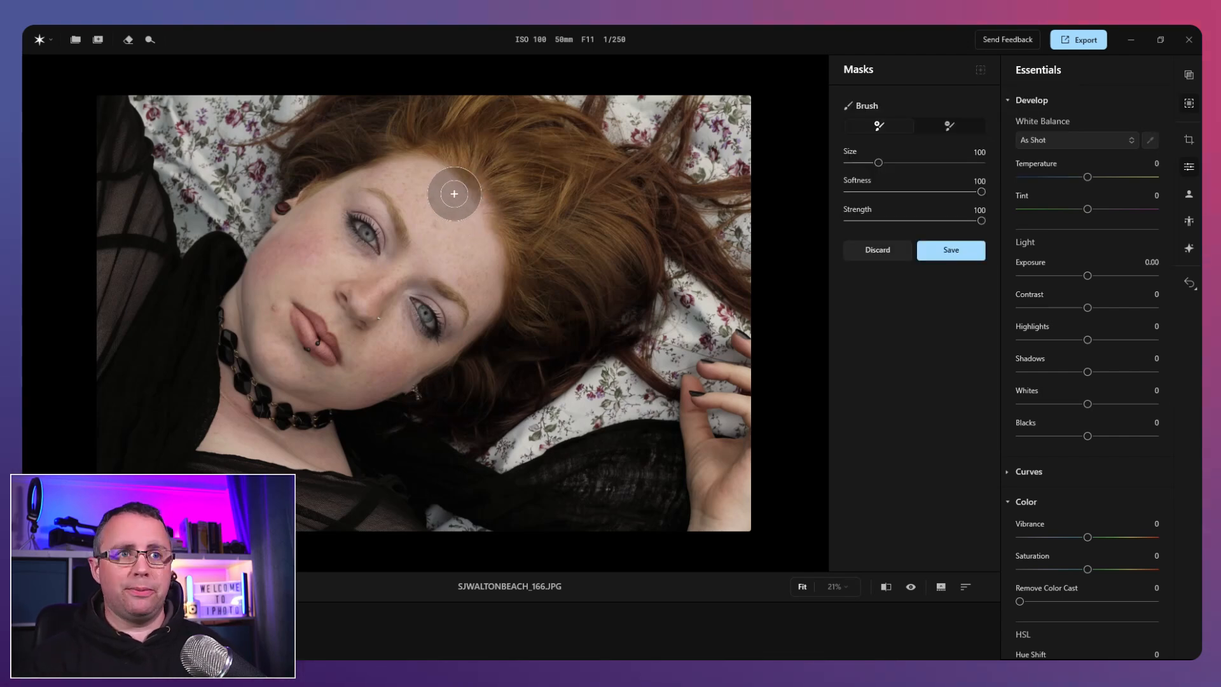
pyautogui.scroll(-5, 369, 237)
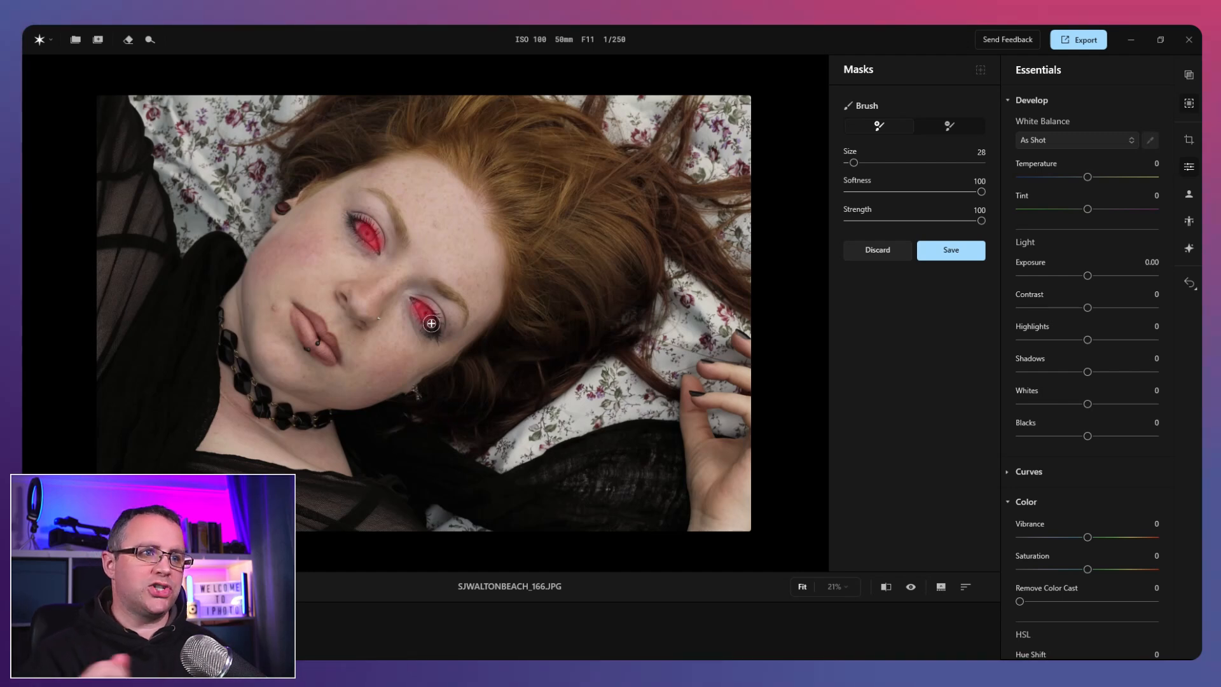
# Step: Save the eye mask and adjust it to an exposure of 0.55 and a temperature of -54
pyautogui.moveTo(1087, 276)
pyautogui.mouseDown()
pyautogui.moveTo(1101, 277)
pyautogui.moveTo(1085, 278)
pyautogui.mouseUp()
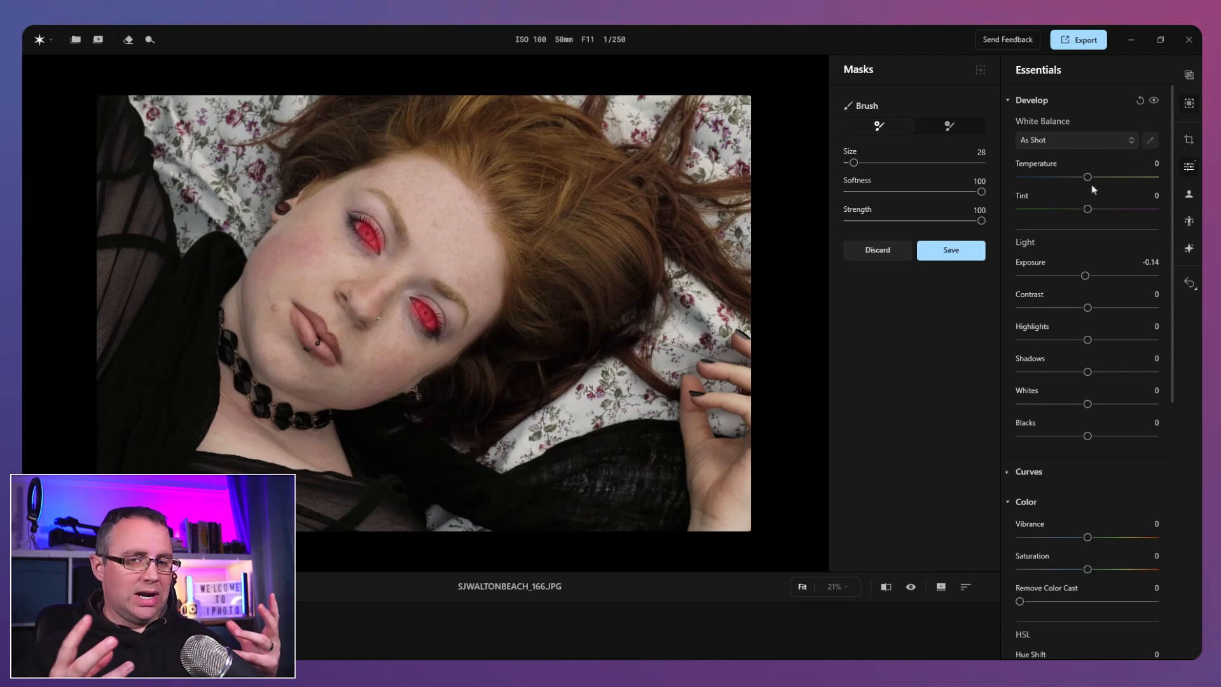
pyautogui.moveTo(1088, 177); pyautogui.dragTo(1070, 177)
pyautogui.moveTo(1085, 276); pyautogui.dragTo(1090, 277)
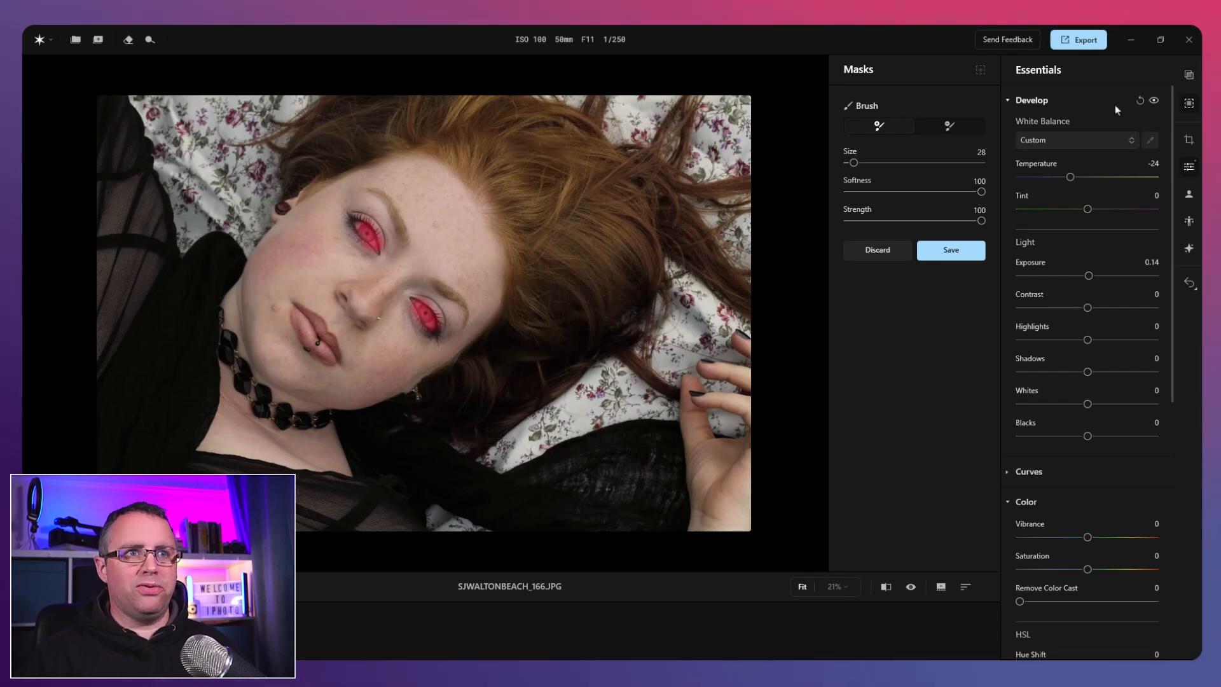
pyautogui.click(940, 253)
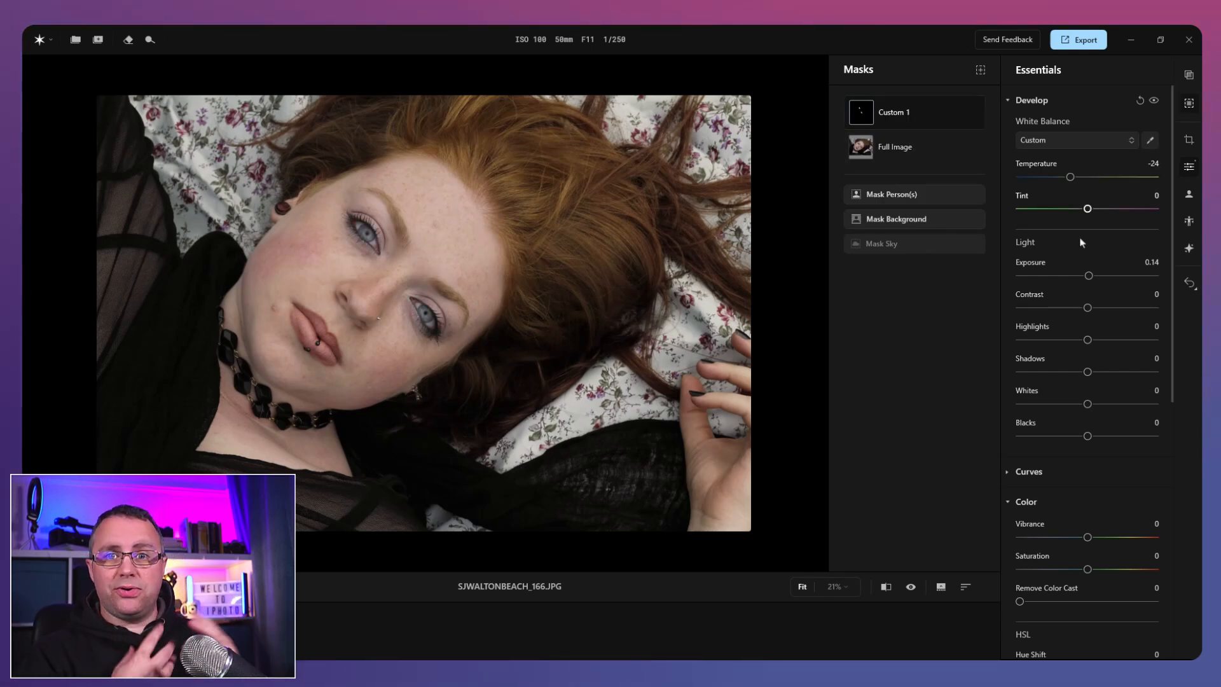
pyautogui.moveTo(1086, 278); pyautogui.dragTo(1095, 278)
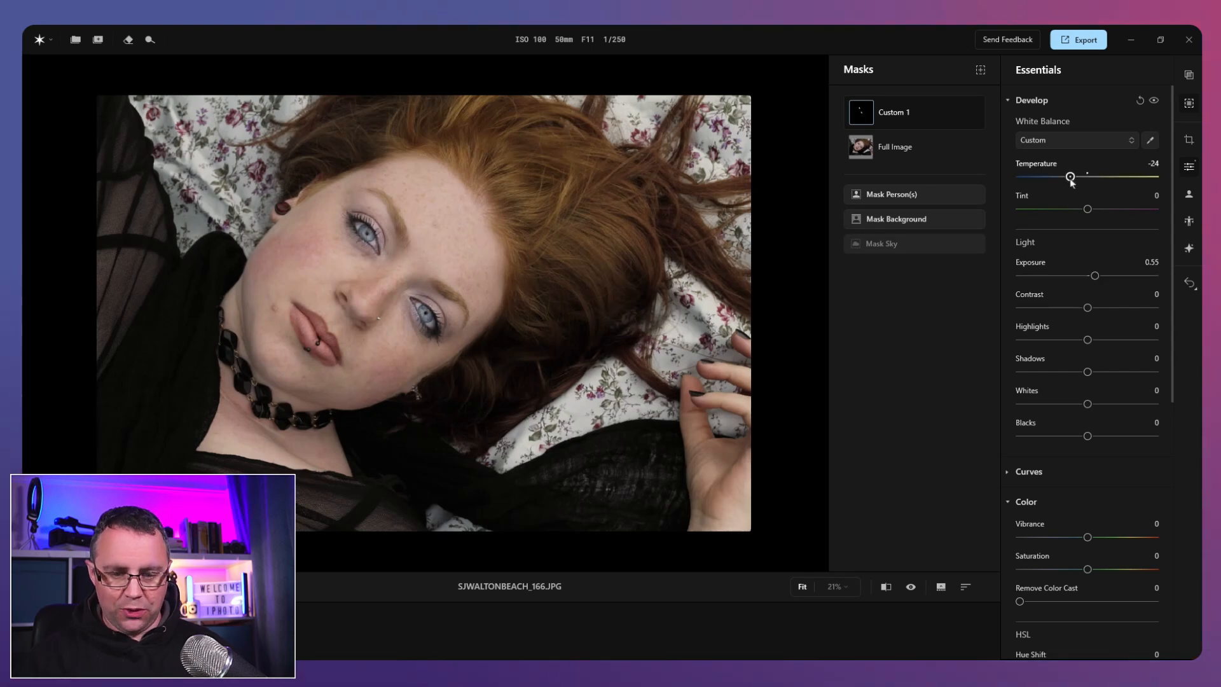
pyautogui.moveTo(1071, 180); pyautogui.dragTo(1051, 180)
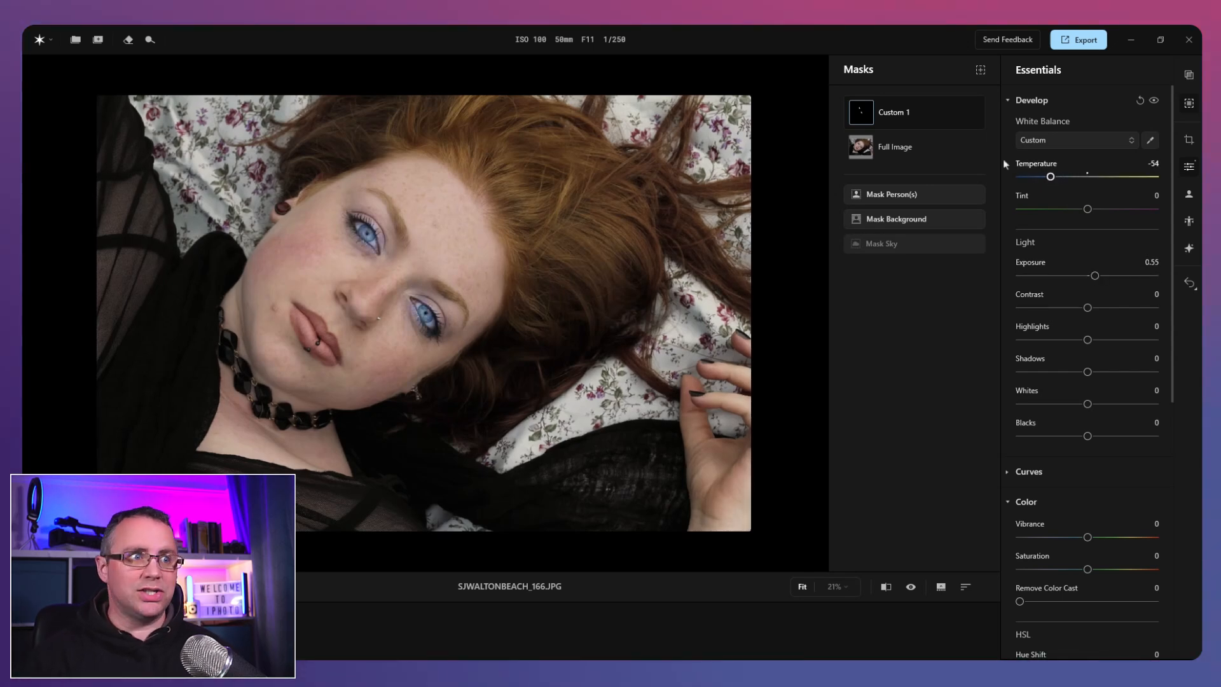
# Step: Subtract the eyelid area around one eye from the eye mask with a resized brush
pyautogui.click(960, 113)
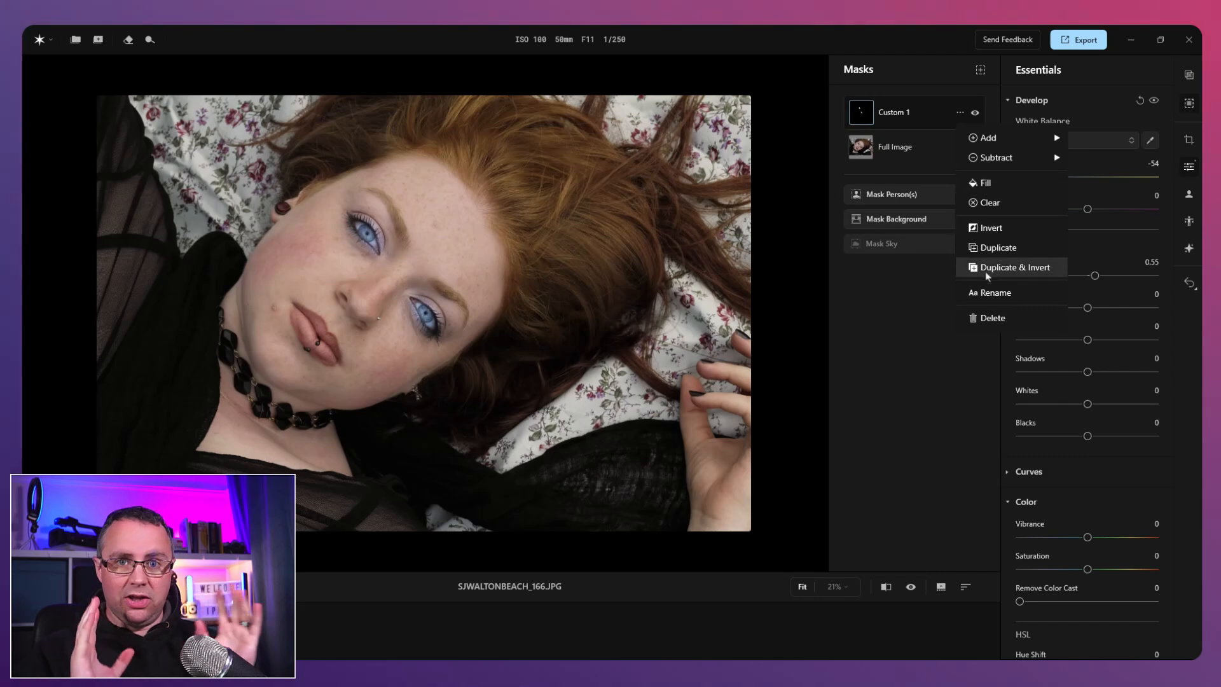
pyautogui.moveTo(1018, 158)
pyautogui.click(1104, 160)
pyautogui.hotkey('ctrl', '+')
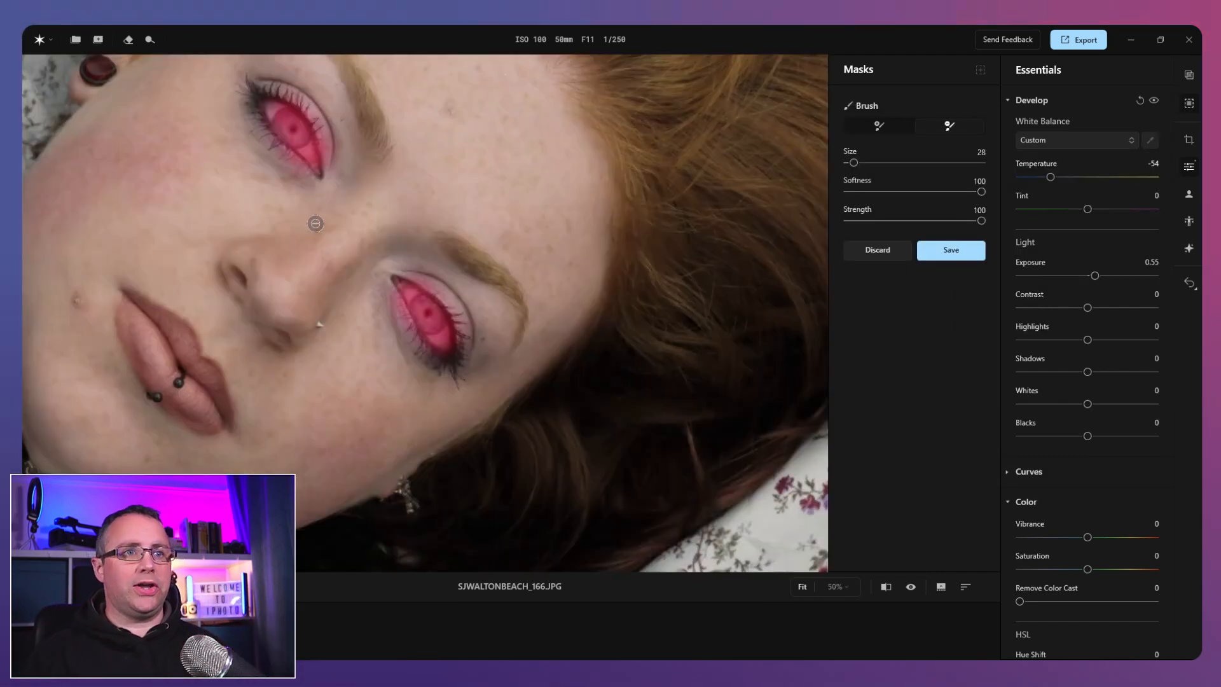
pyautogui.hotkey('ctrl', '+')
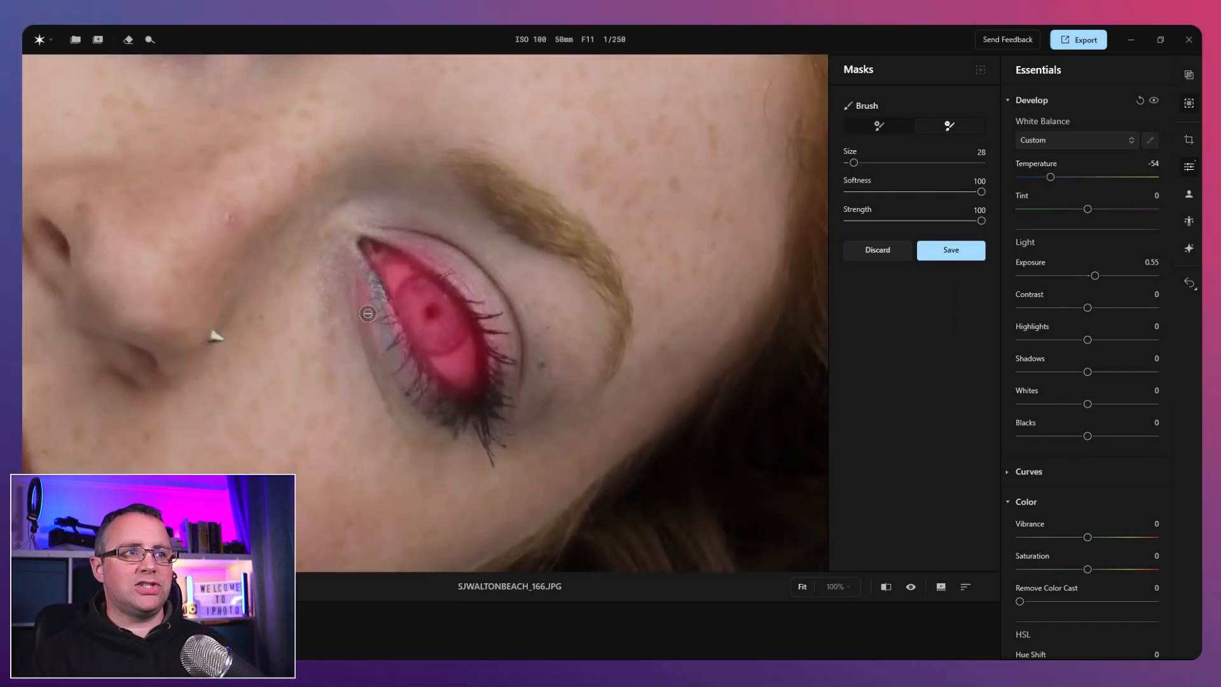
pyautogui.press(']')
pyautogui.press(']')
pyautogui.press(']')
pyautogui.moveTo(359, 323)
pyautogui.mouseDown()
pyautogui.moveTo(415, 383)
pyautogui.moveTo(458, 420)
pyautogui.moveTo(480, 422)
pyautogui.moveTo(485, 368)
pyautogui.moveTo(434, 389)
pyautogui.moveTo(488, 365)
pyautogui.moveTo(444, 387)
pyautogui.moveTo(429, 373)
pyautogui.moveTo(485, 353)
pyautogui.moveTo(503, 319)
pyautogui.moveTo(444, 255)
pyautogui.moveTo(427, 251)
pyautogui.moveTo(383, 291)
pyautogui.moveTo(402, 231)
pyautogui.moveTo(365, 272)
pyautogui.moveTo(407, 230)
pyautogui.moveTo(347, 260)
pyautogui.moveTo(385, 239)
pyautogui.moveTo(433, 253)
pyautogui.moveTo(482, 306)
pyautogui.moveTo(487, 350)
pyautogui.mouseUp()
pyautogui.press('[')
pyautogui.press('[')
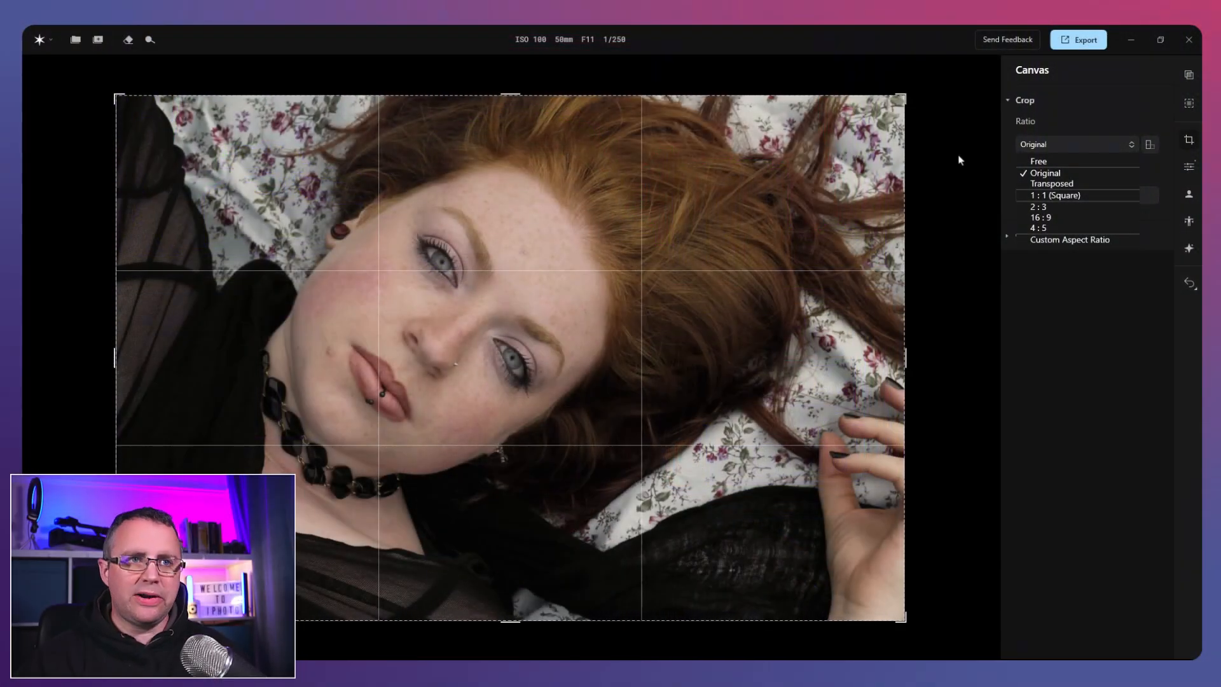
# Step: Try the transposed crop ratio on the portrait and return it to the original orientation
pyautogui.click(966, 147)
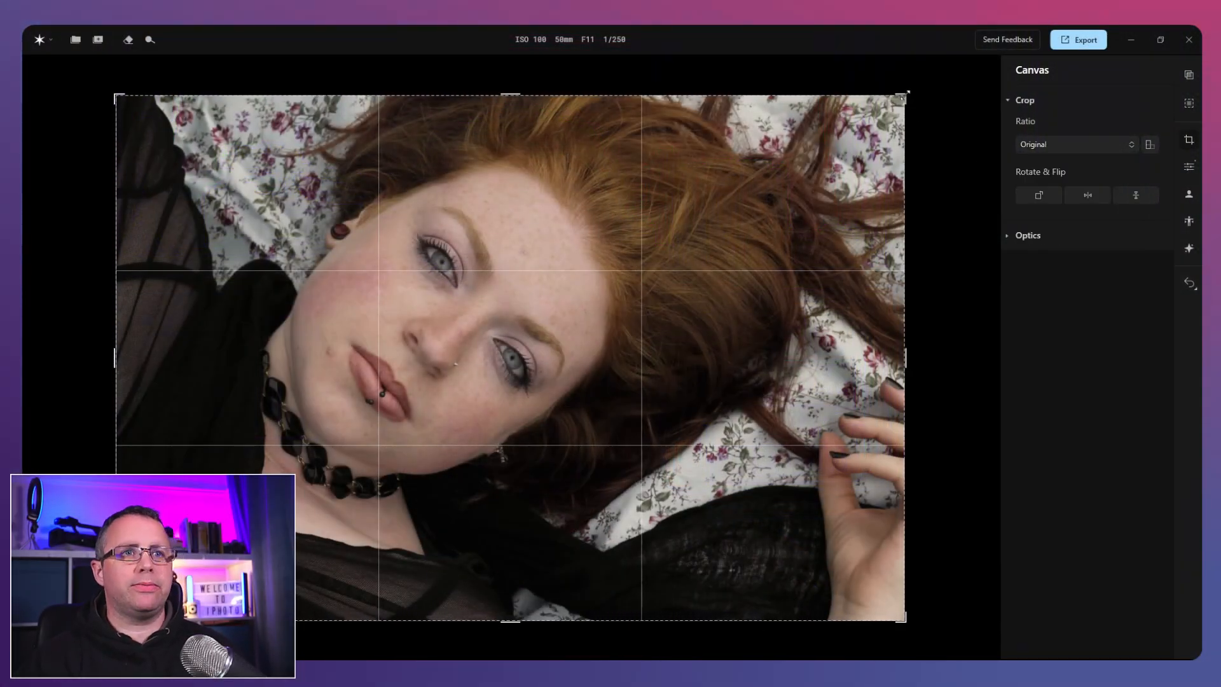
pyautogui.moveTo(907, 93)
pyautogui.mouseDown()
pyautogui.moveTo(796, 169)
pyautogui.moveTo(911, 99)
pyautogui.mouseUp()
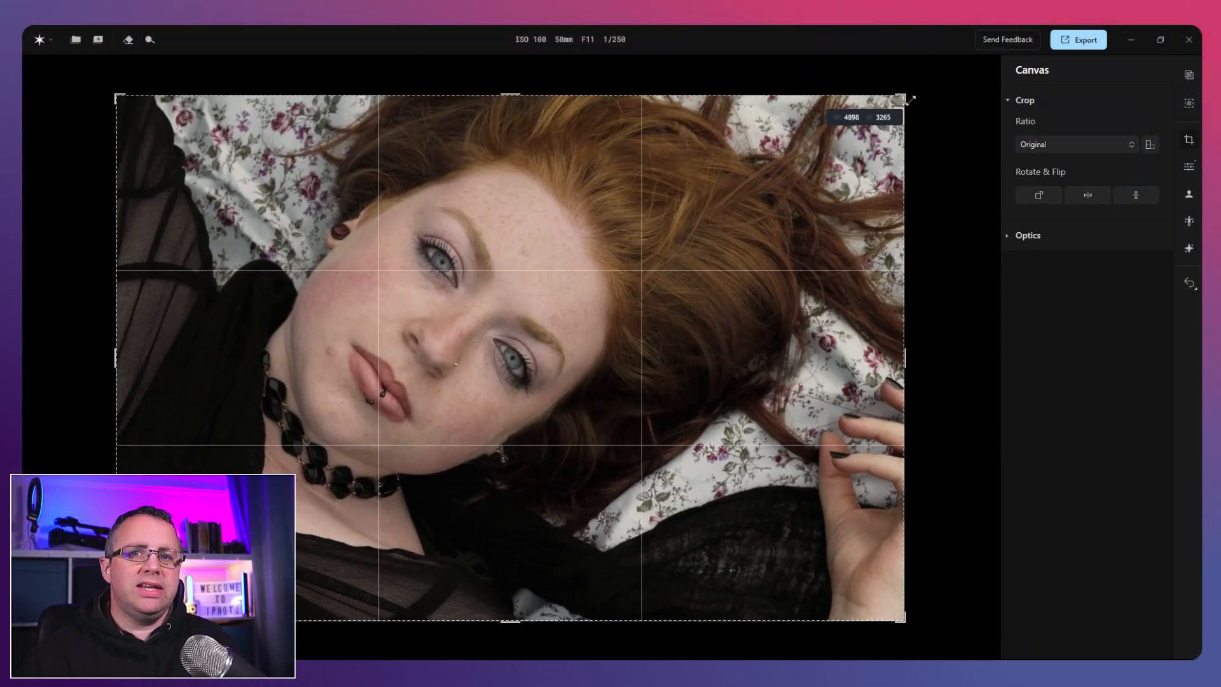
pyautogui.click(1147, 144)
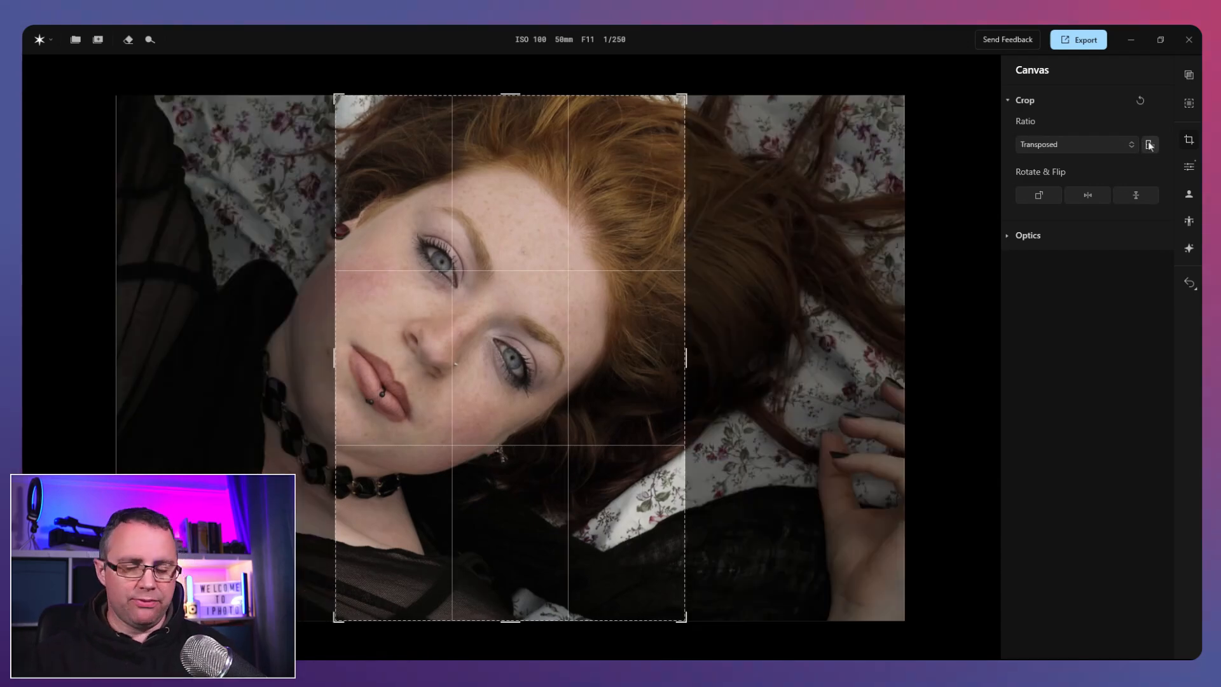
pyautogui.click(1148, 144)
# Step: Rotate the portrait in 90-degree steps through a full turn
pyautogui.click(1039, 196)
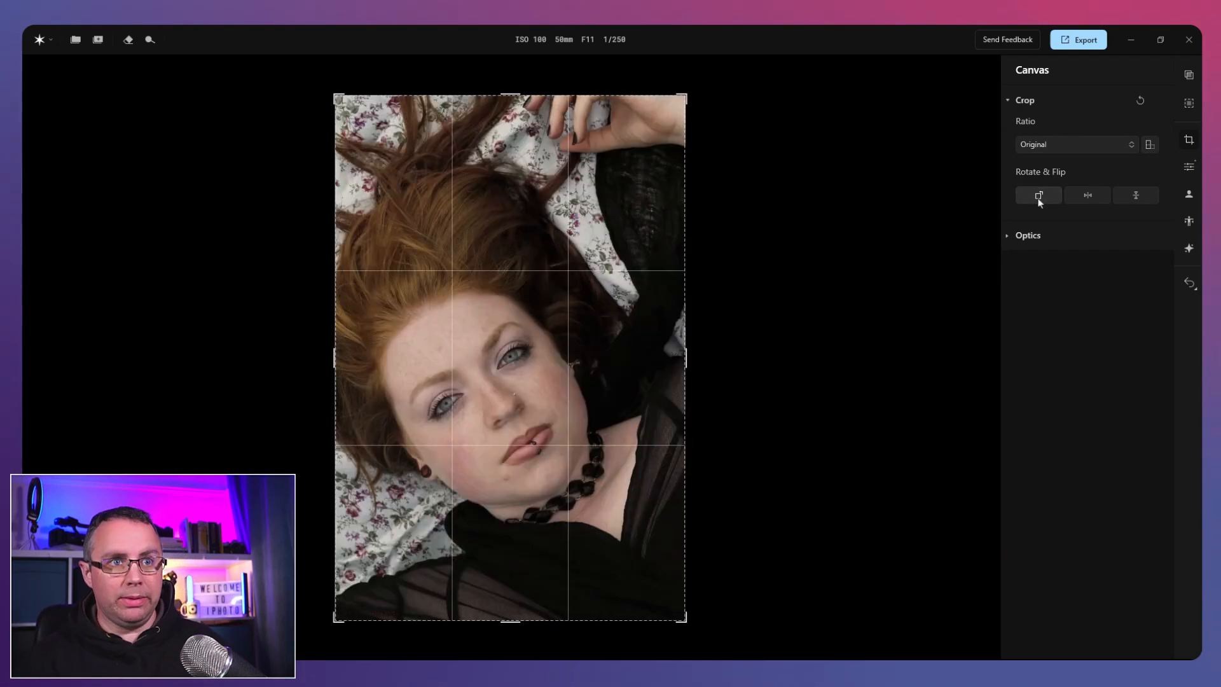
pyautogui.click(1038, 196)
pyautogui.click(1039, 196)
pyautogui.click(1039, 196)
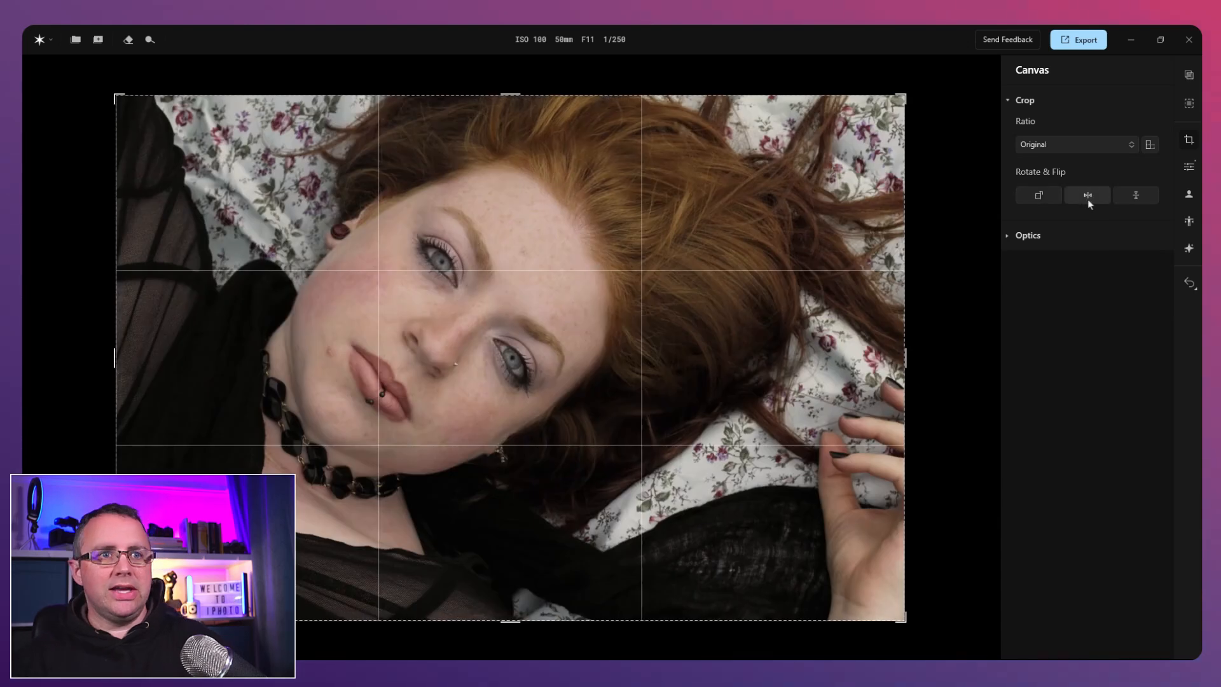
# Step: Try the horizontal and vertical flips on the portrait, reversing each one
pyautogui.click(1088, 196)
pyautogui.click(1088, 196)
pyautogui.click(1138, 196)
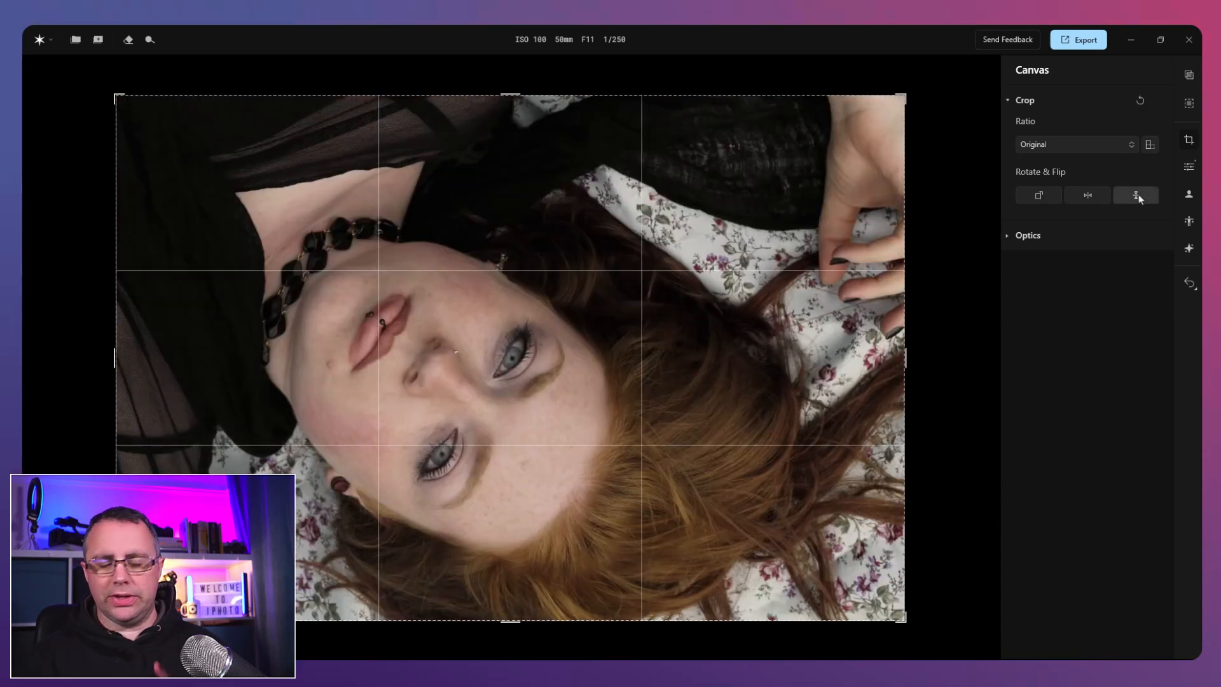
pyautogui.click(1137, 196)
# Step: Look over the Optics correction and transform settings and return to the Essentials tools
pyautogui.click(1042, 237)
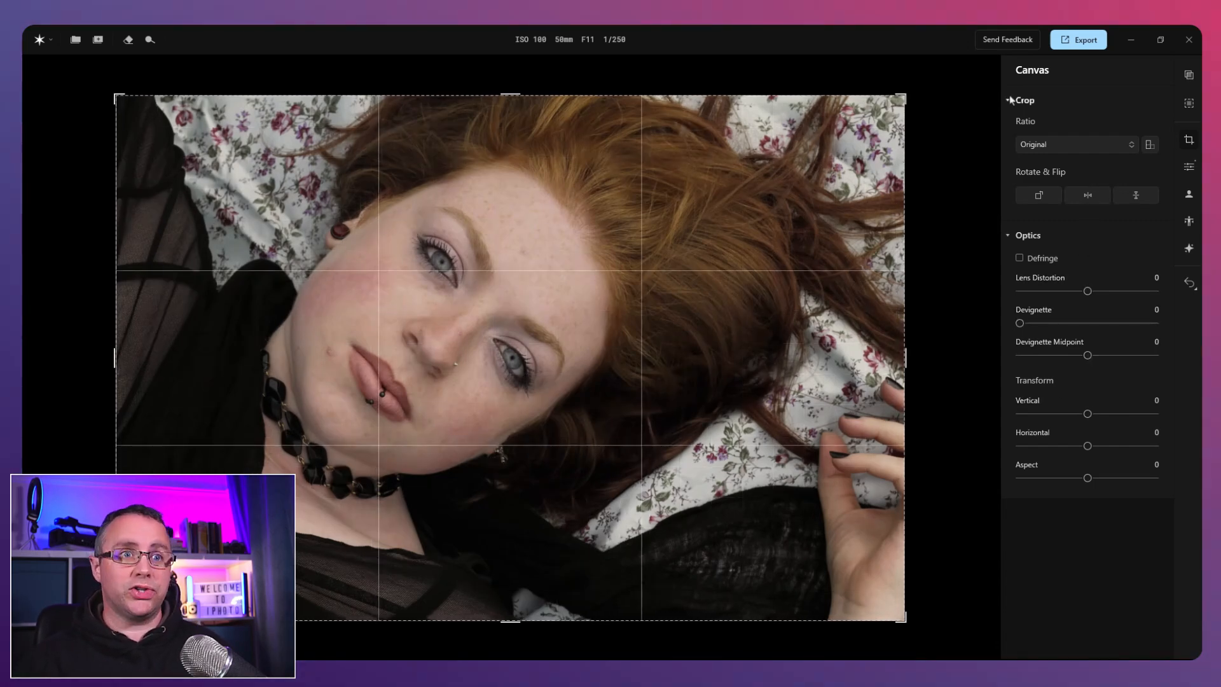
pyautogui.click(1032, 101)
pyautogui.click(1188, 168)
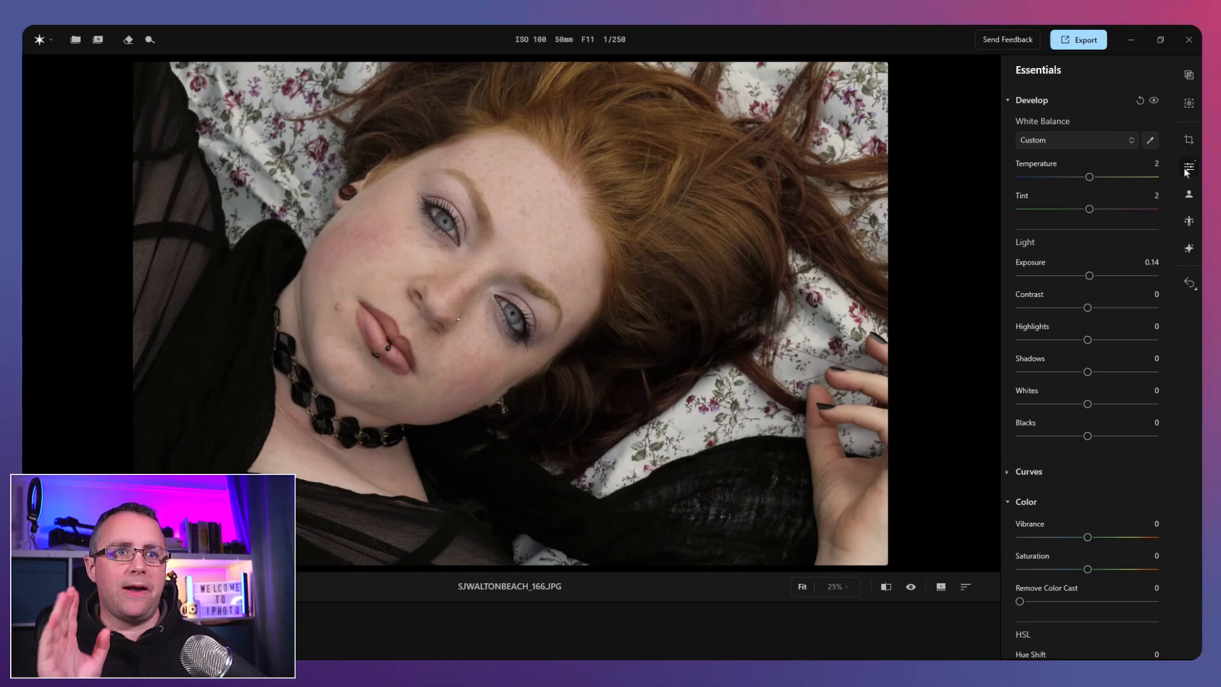
# Step: Open the Retouch tools and look over their sections, including People
pyautogui.click(1190, 195)
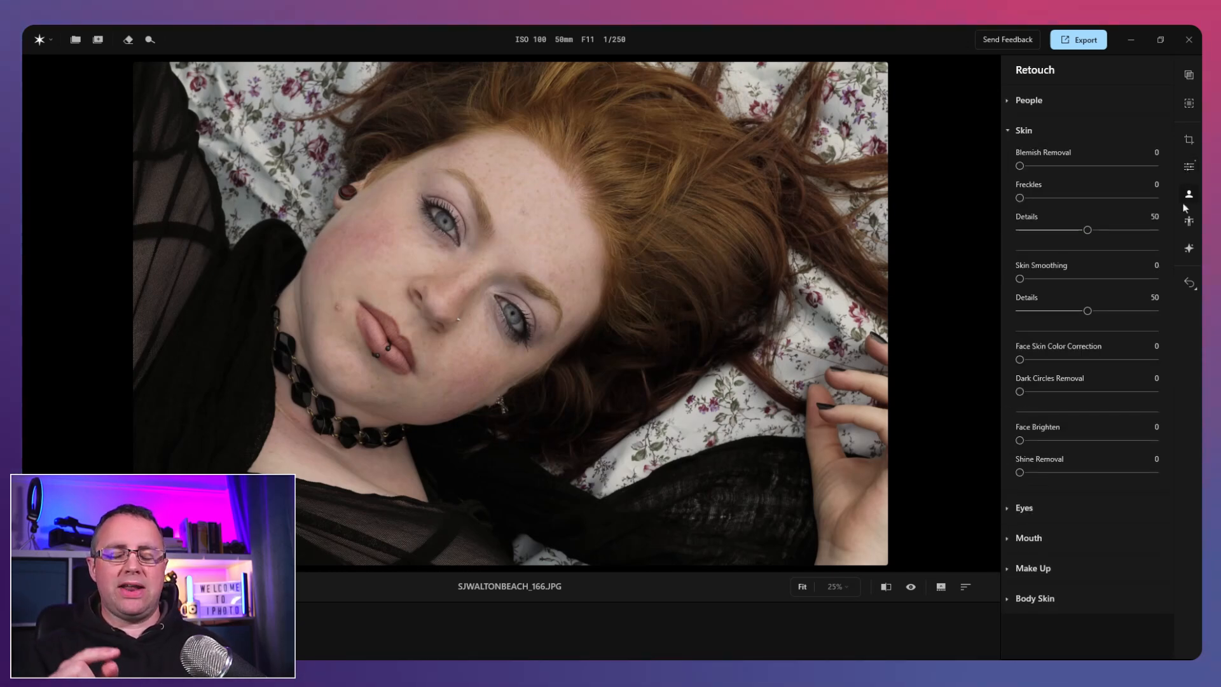
pyautogui.click(1010, 131)
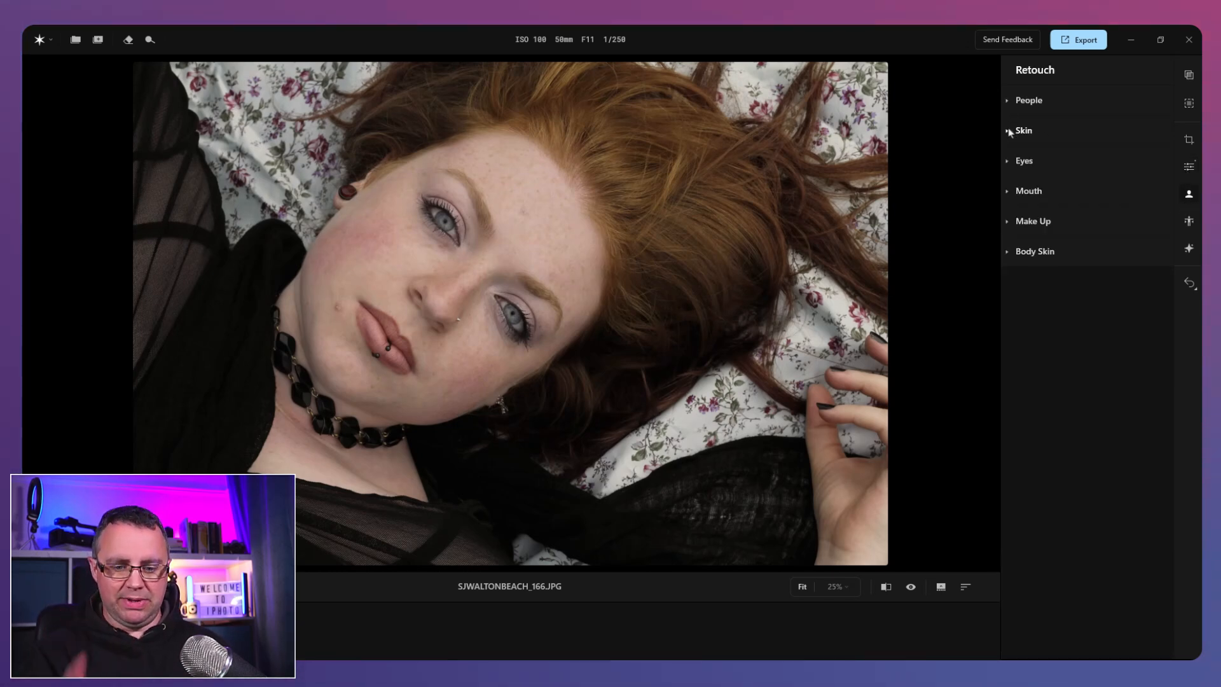
pyautogui.click(1011, 101)
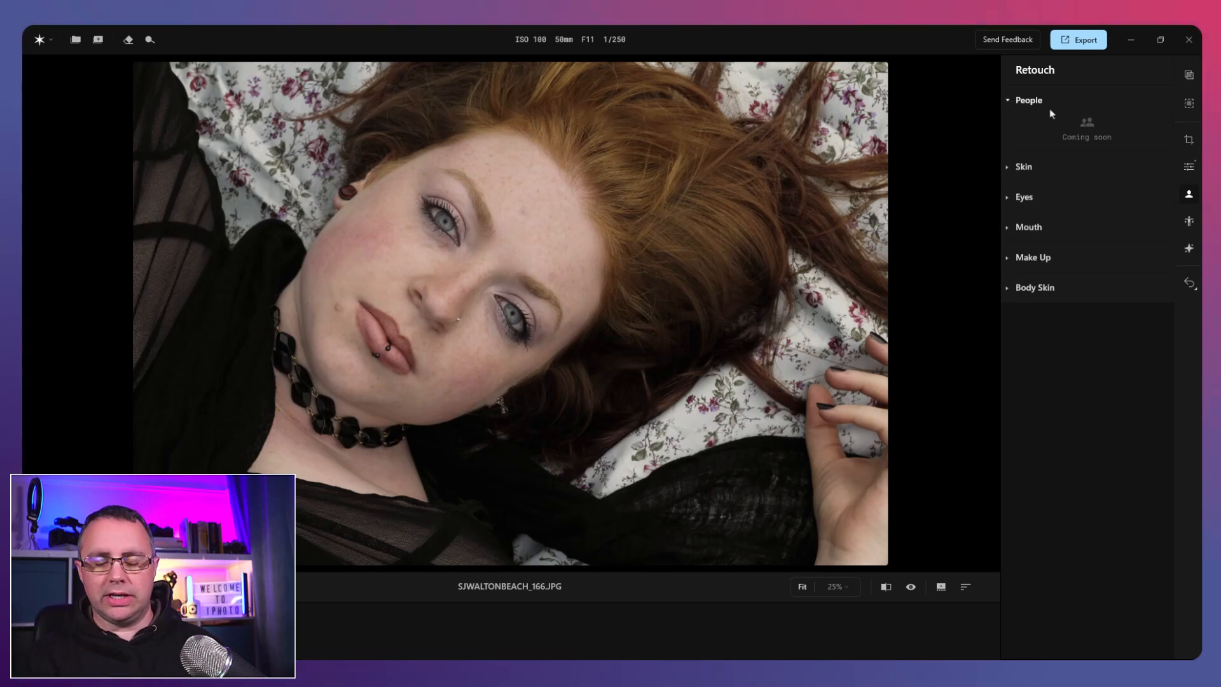
pyautogui.click(1012, 102)
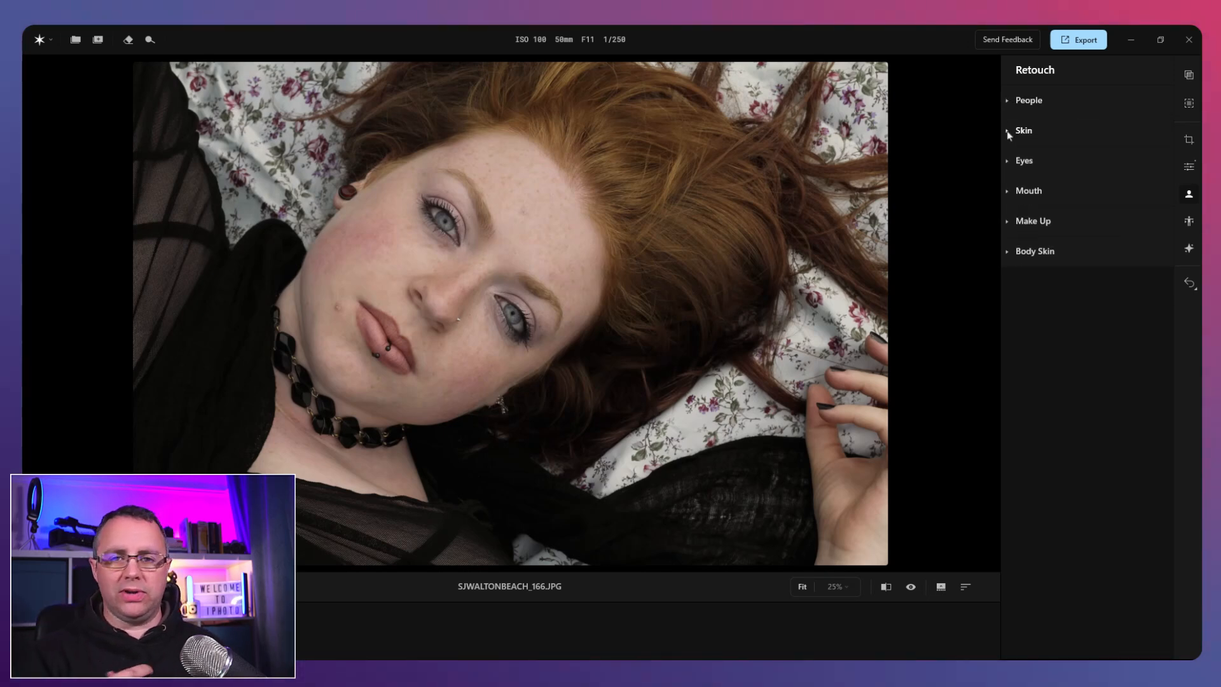
# Step: Set the skin's Blemish Removal to 31 and check the chin and mouth area at 100%
pyautogui.click(1008, 131)
pyautogui.moveTo(1021, 166); pyautogui.dragTo(1062, 166)
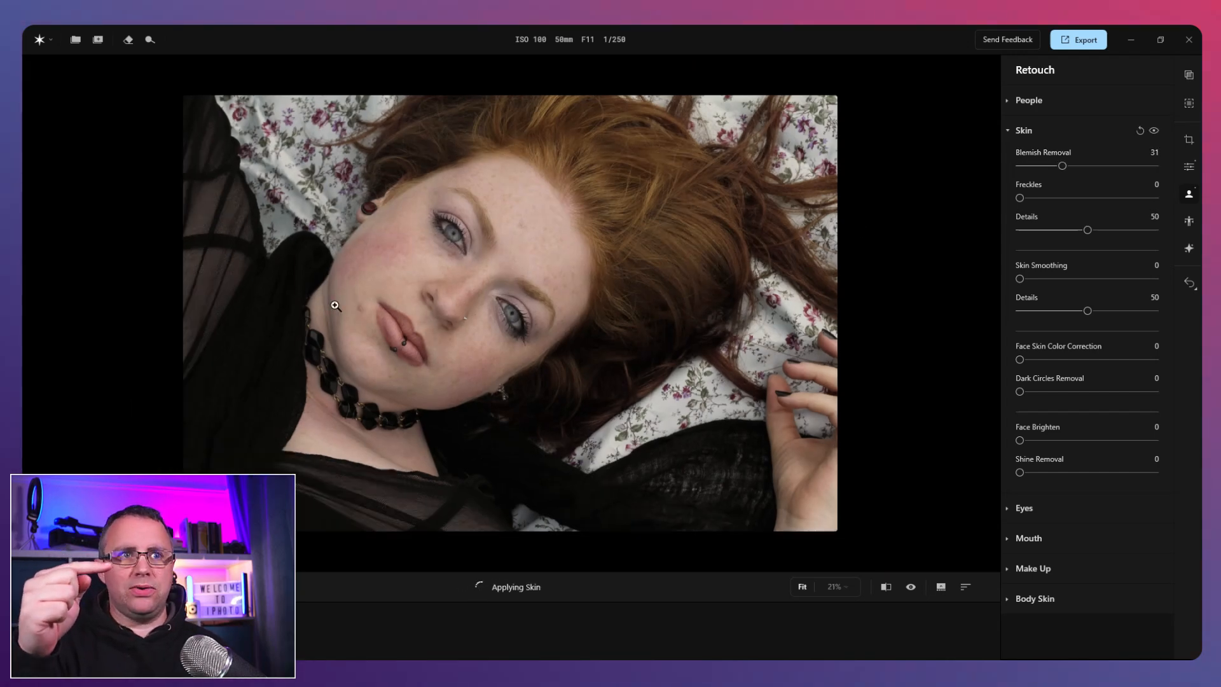
pyautogui.click(354, 304)
pyautogui.moveTo(343, 313); pyautogui.dragTo(665, 298)
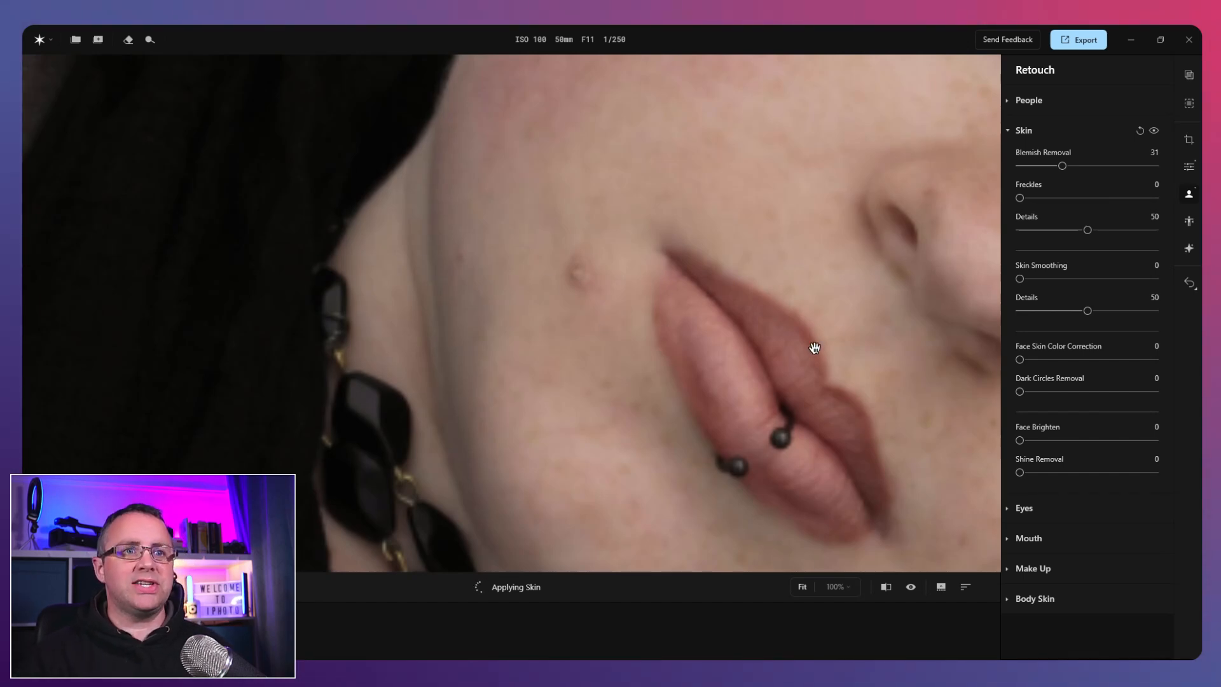
pyautogui.click(804, 587)
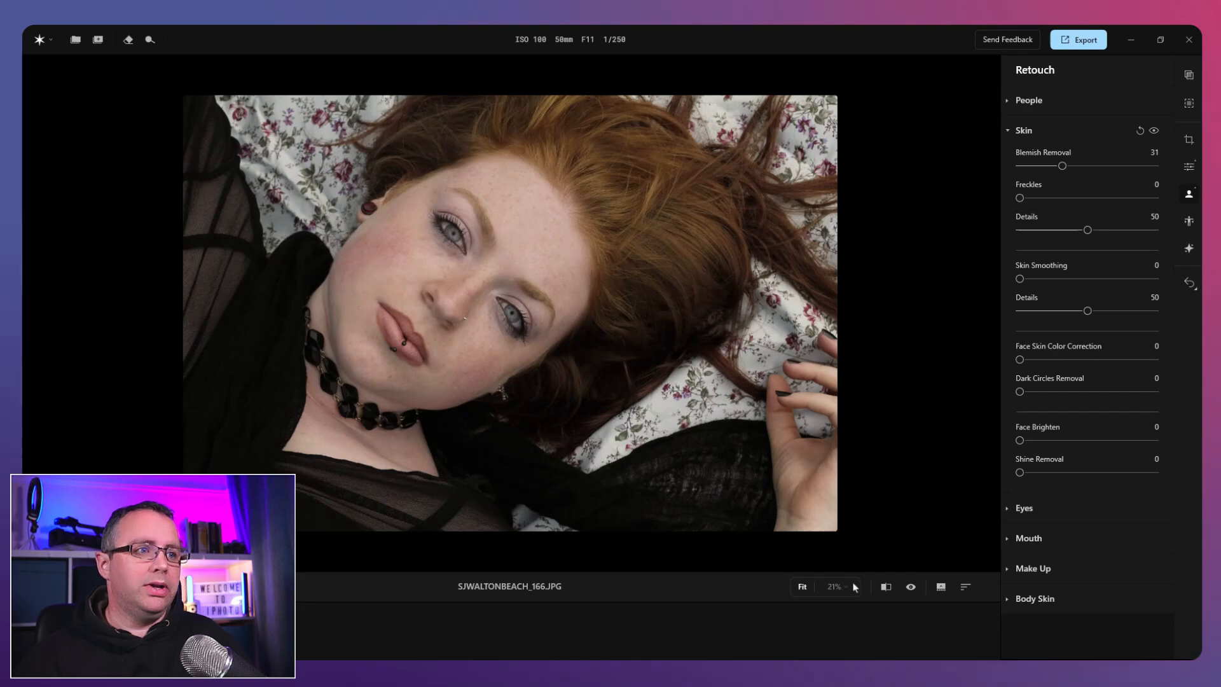
# Step: Examine the skin around the eye, nose, mouth and chin at 100% to judge the blemish removal
pyautogui.scroll(1, 711, 490)
pyautogui.scroll(2, 311, 324)
pyautogui.scroll(1, 191, 299)
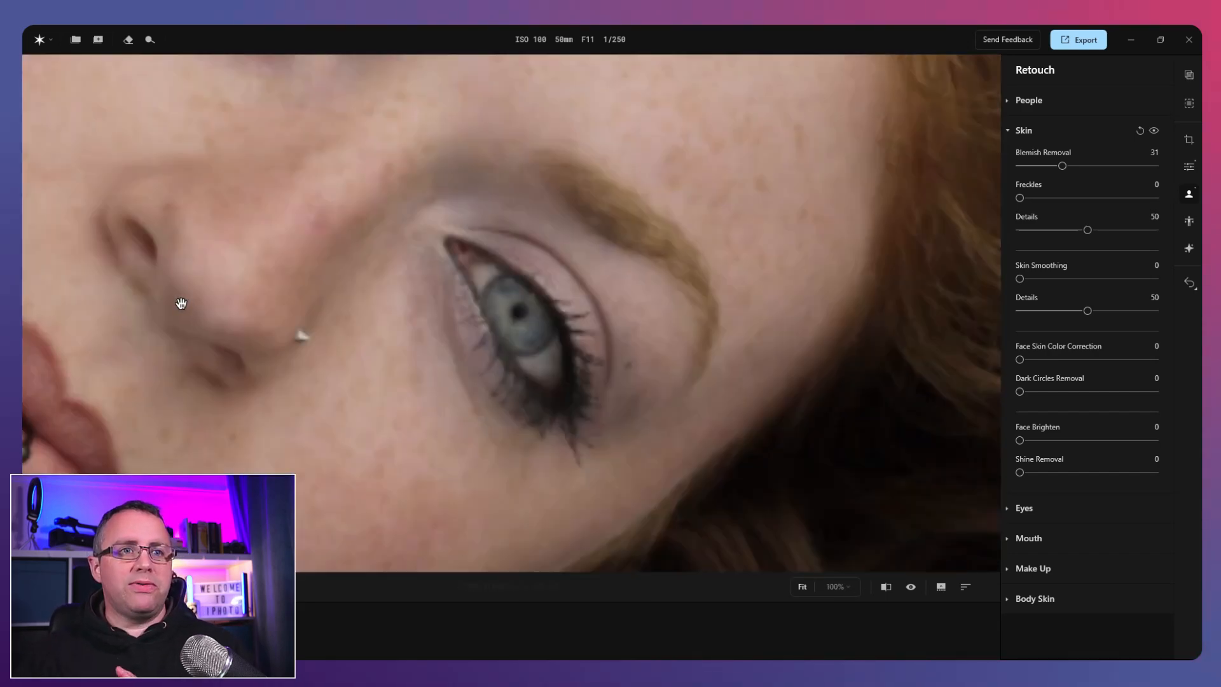
pyautogui.scroll(-3, 452, 319)
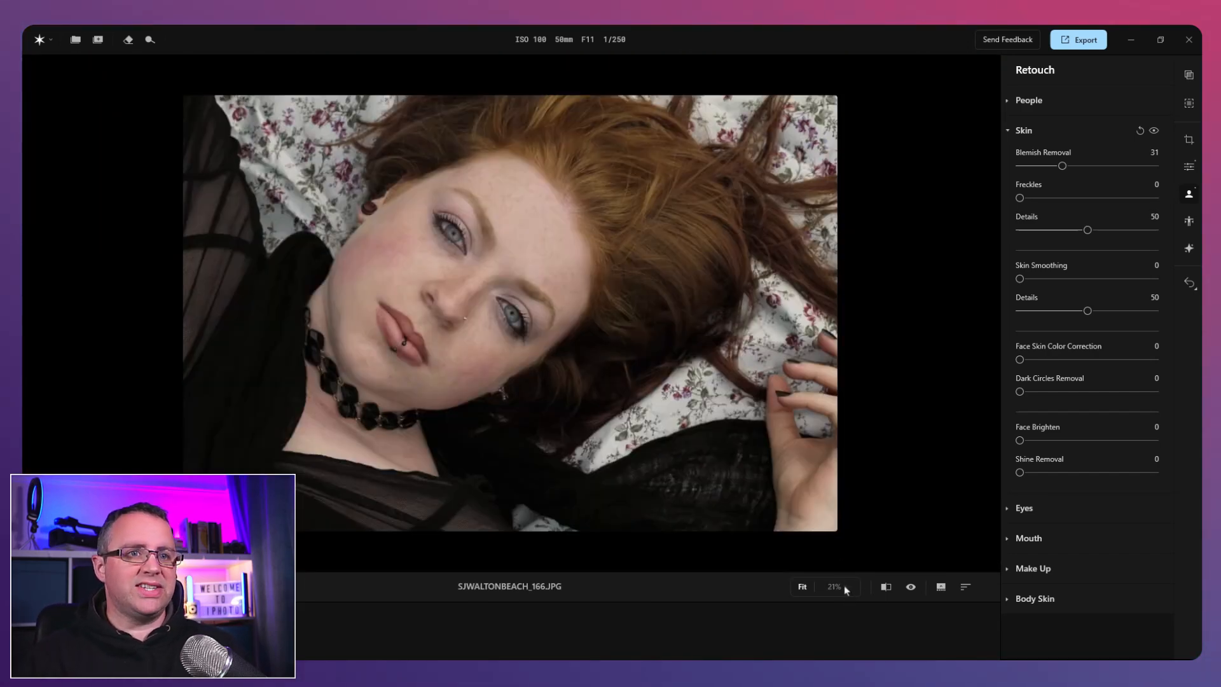
pyautogui.click(372, 350)
pyautogui.moveTo(210, 341); pyautogui.dragTo(666, 344)
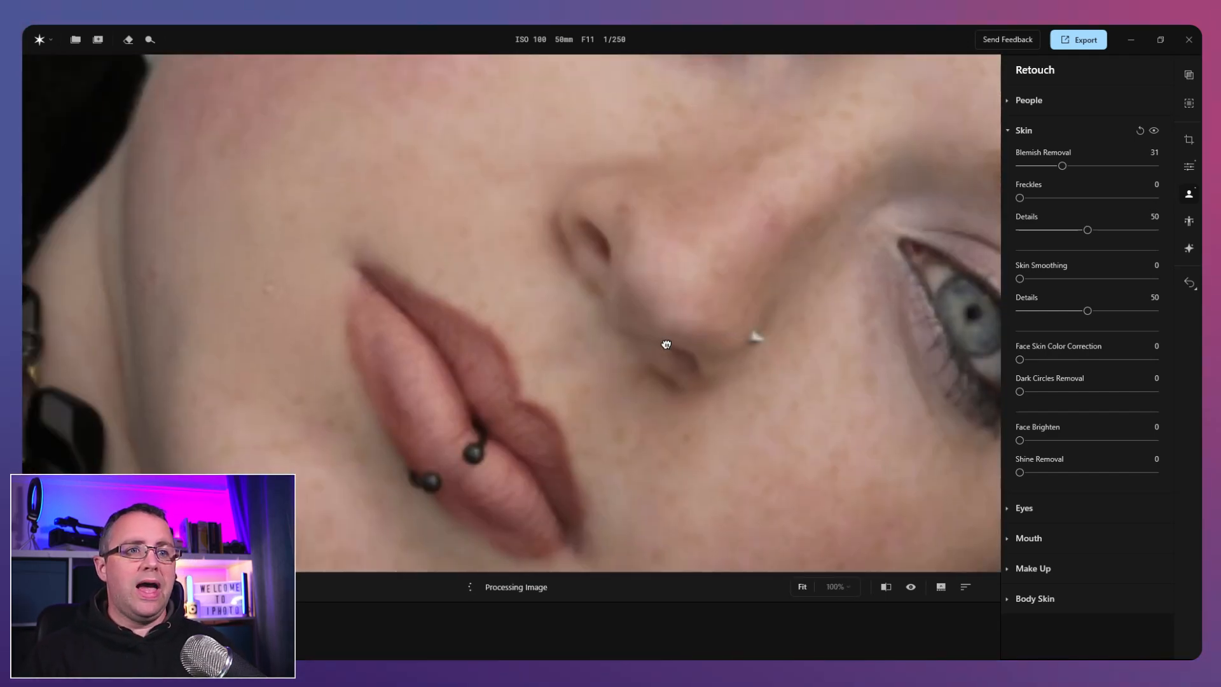
pyautogui.click(666, 344)
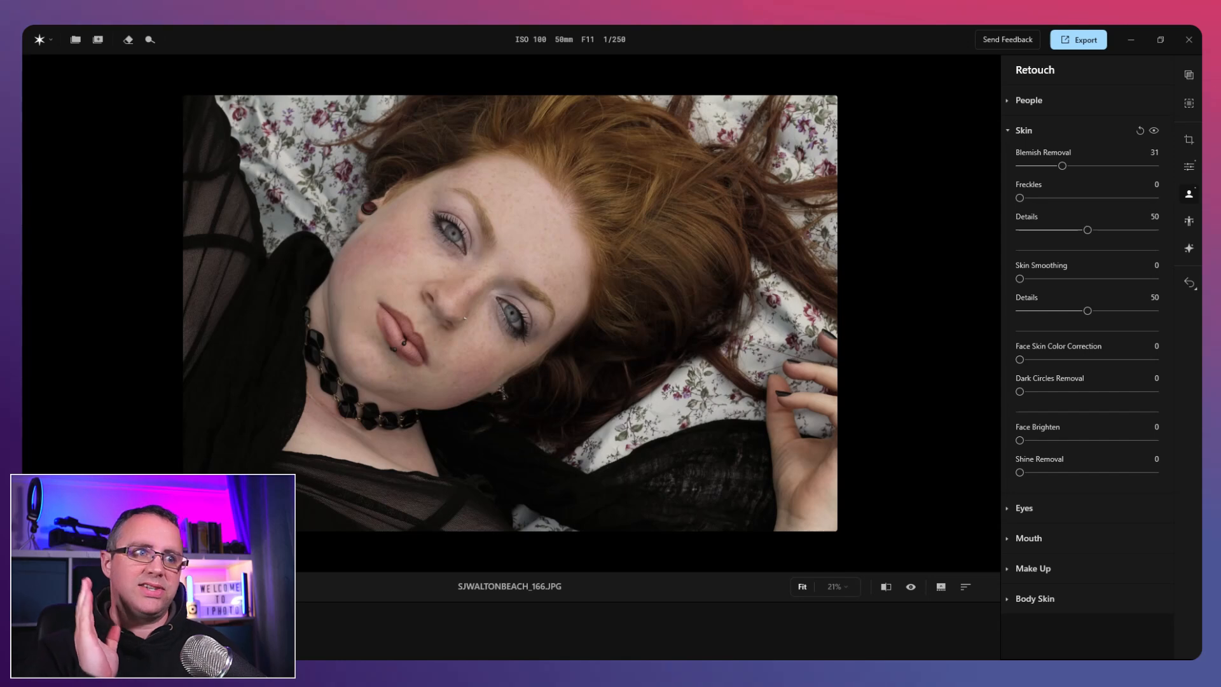
pyautogui.click(356, 320)
pyautogui.moveTo(259, 299); pyautogui.dragTo(402, 359)
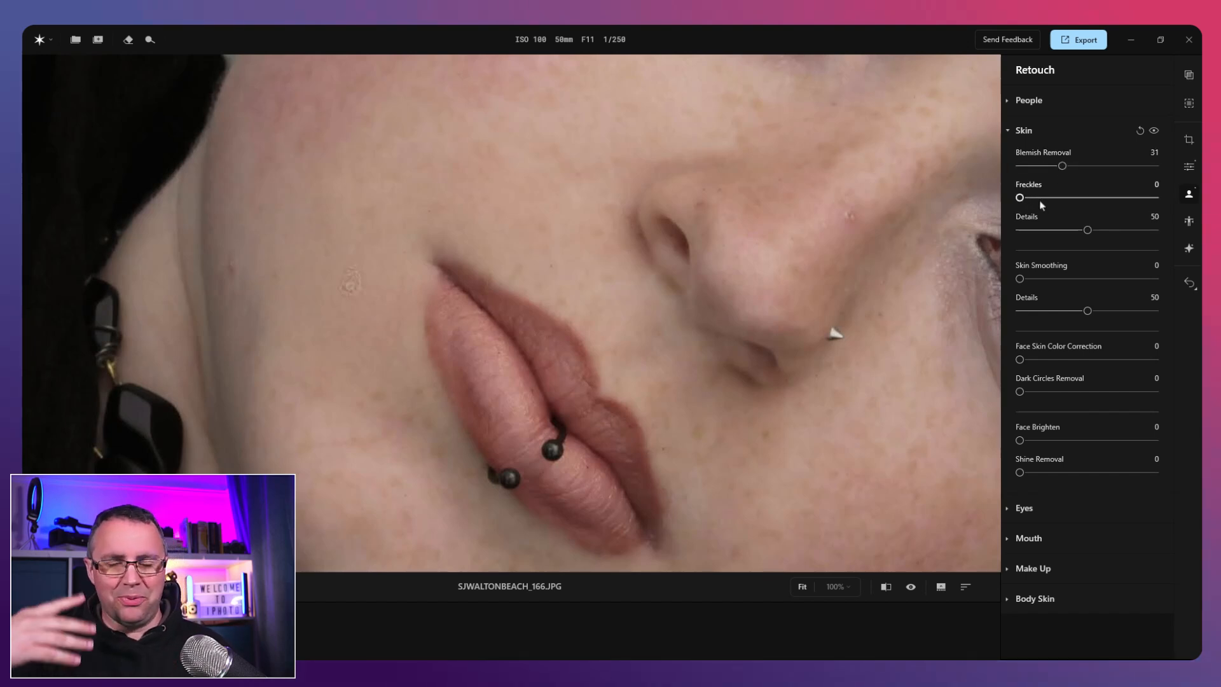
# Step: Set Skin Smoothing to 44 and compare the face up close in the before/after split view
pyautogui.moveTo(1069, 282); pyautogui.dragTo(1081, 280)
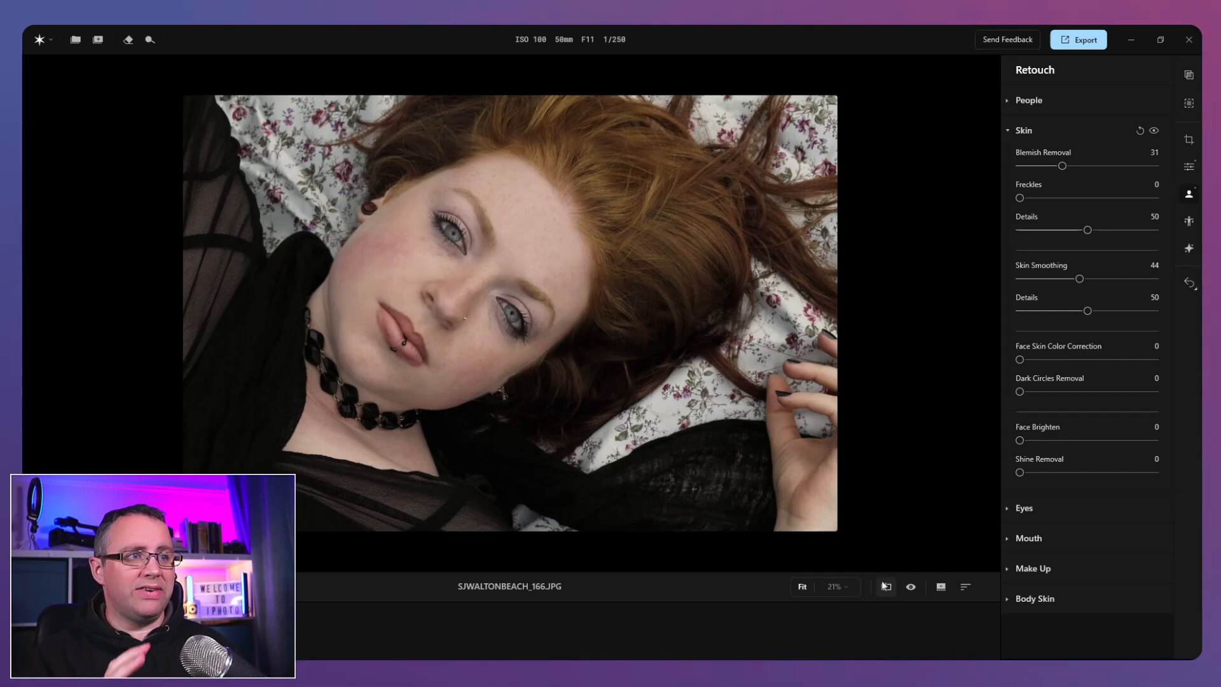
pyautogui.click(884, 586)
pyautogui.moveTo(514, 311); pyautogui.dragTo(599, 349)
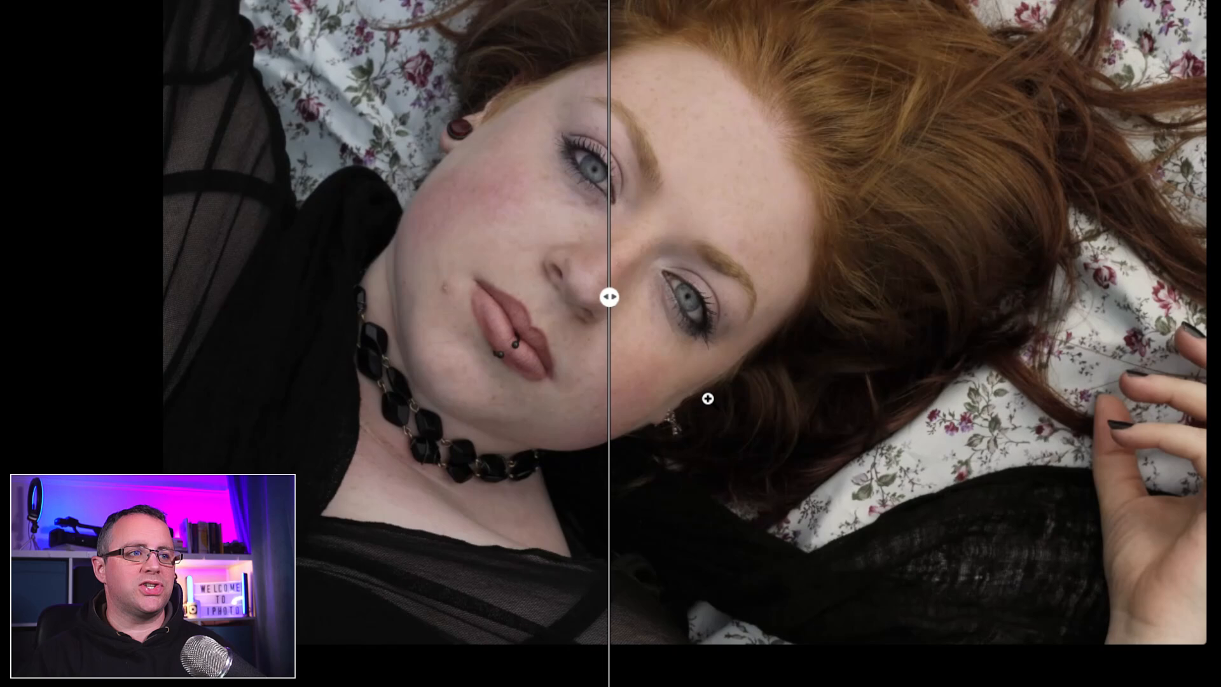
pyautogui.click(620, 281)
pyautogui.click(599, 348)
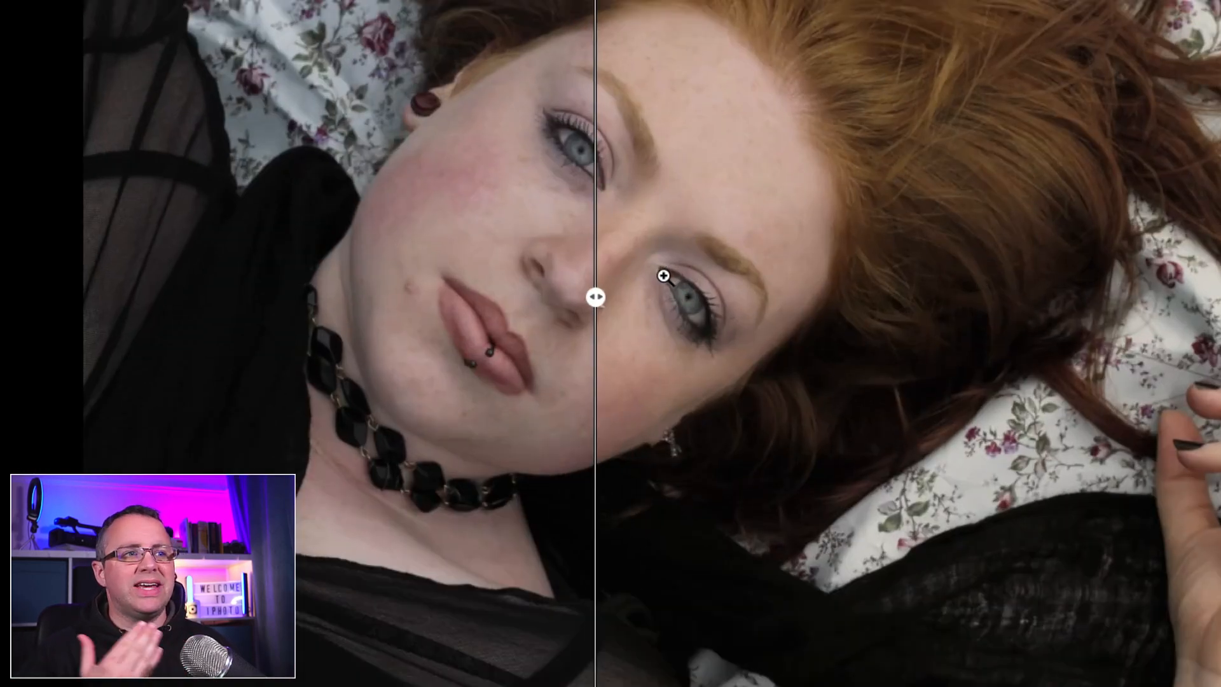
pyautogui.click(648, 273)
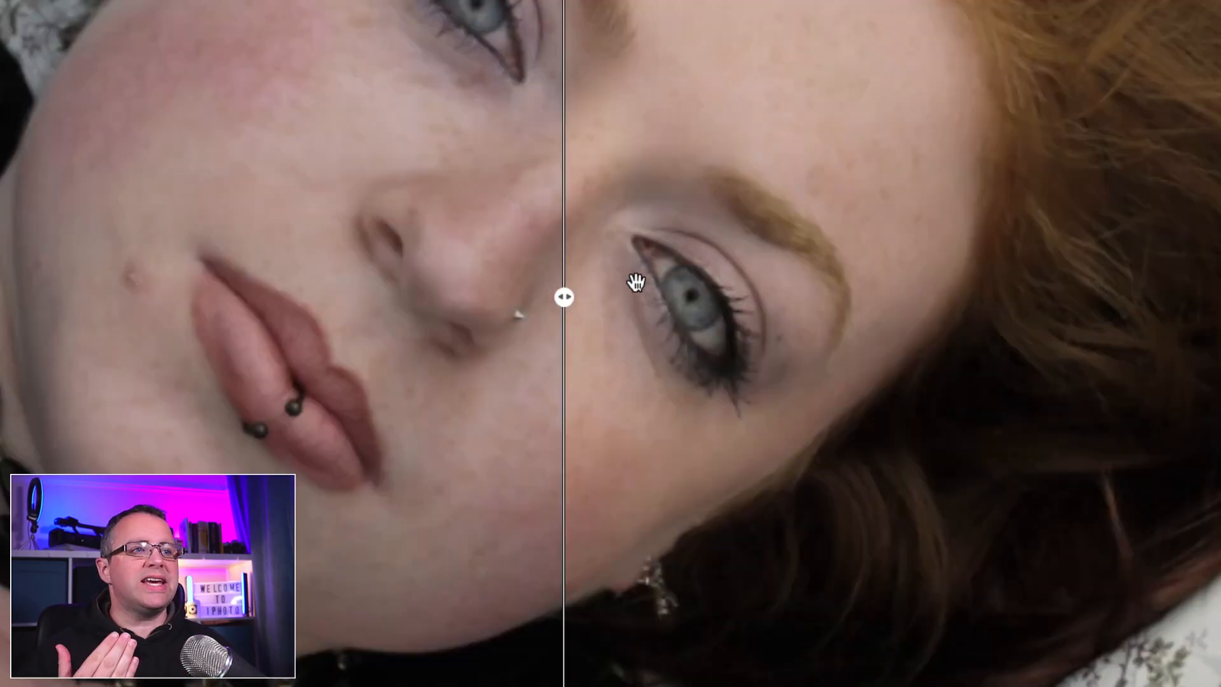
pyautogui.moveTo(696, 286); pyautogui.dragTo(796, 369)
pyautogui.moveTo(568, 301); pyautogui.dragTo(524, 344)
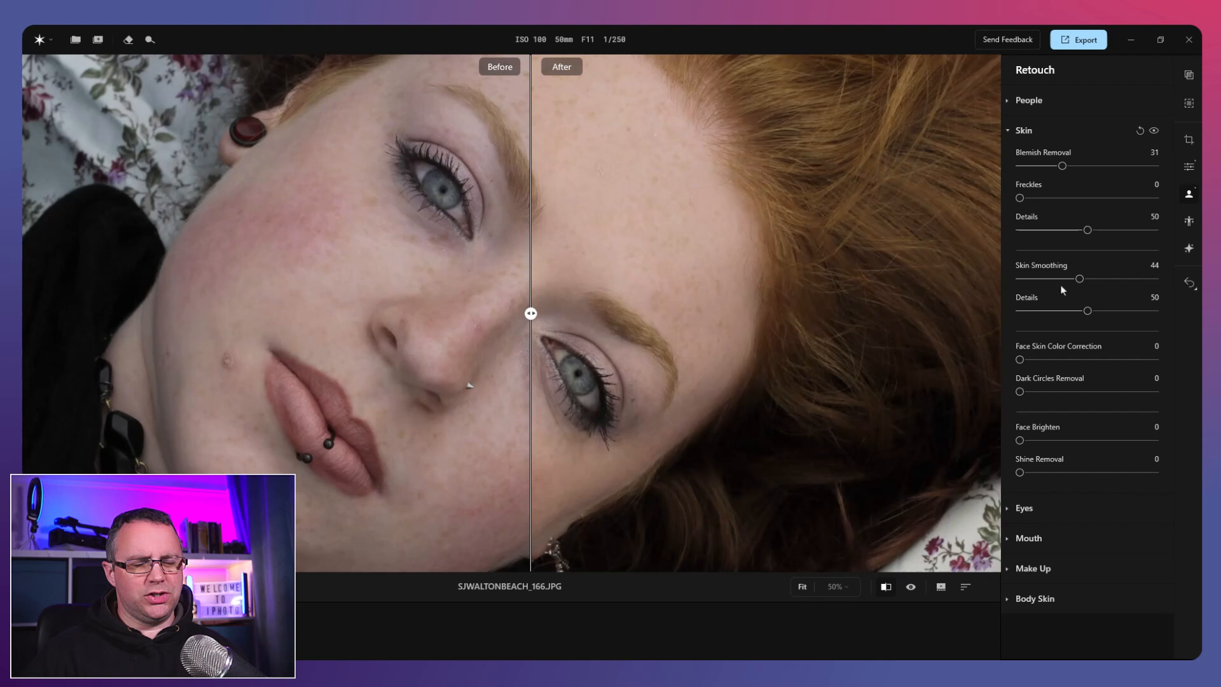
# Step: Set Face Skin Color Correction to 31, Dark Circles Removal to 44, Face Brighten to 38 and Shine Removal to 39
pyautogui.click(1061, 359)
pyautogui.click(1079, 391)
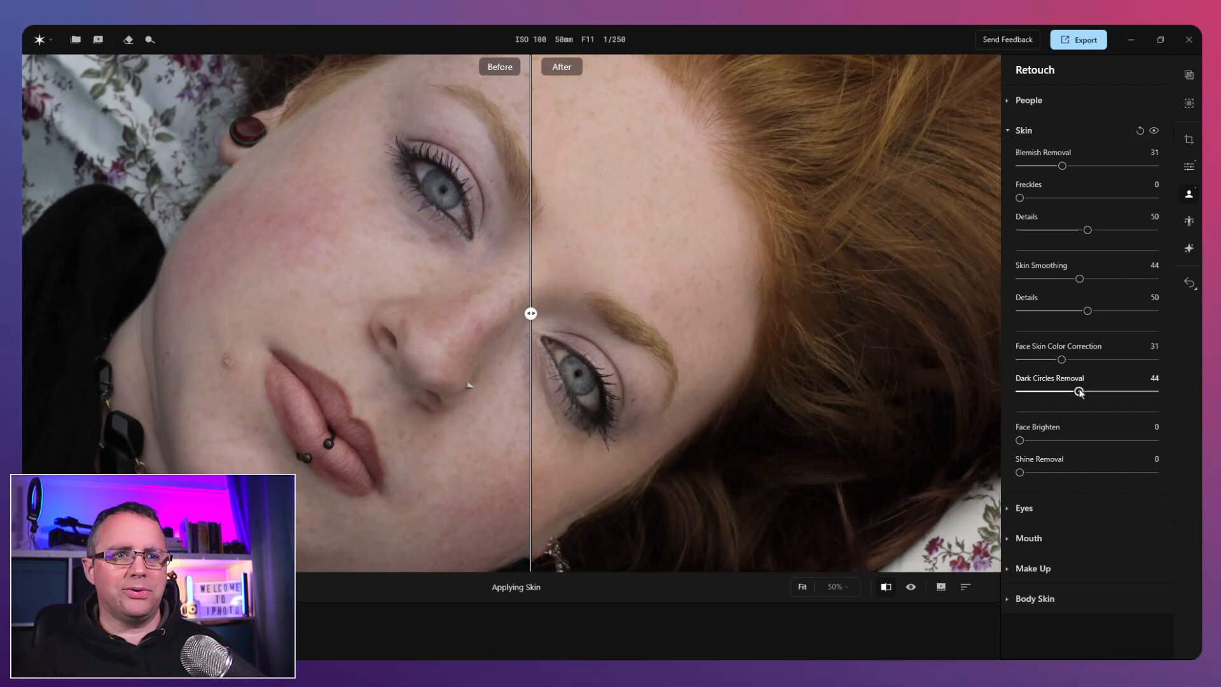
pyautogui.click(1072, 440)
pyautogui.click(1073, 472)
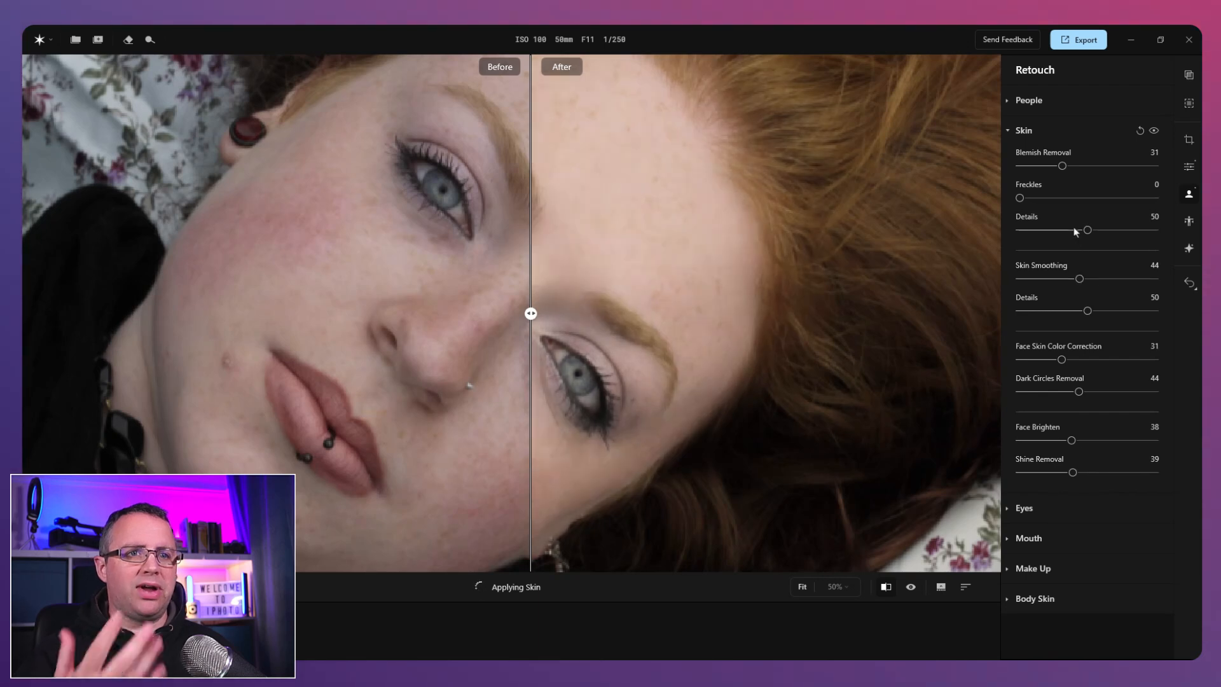
# Step: Set Freckles to 32 and Blemish Removal to 38, compare before and after, and turn off the comparison view
pyautogui.click(1062, 197)
pyautogui.click(1072, 166)
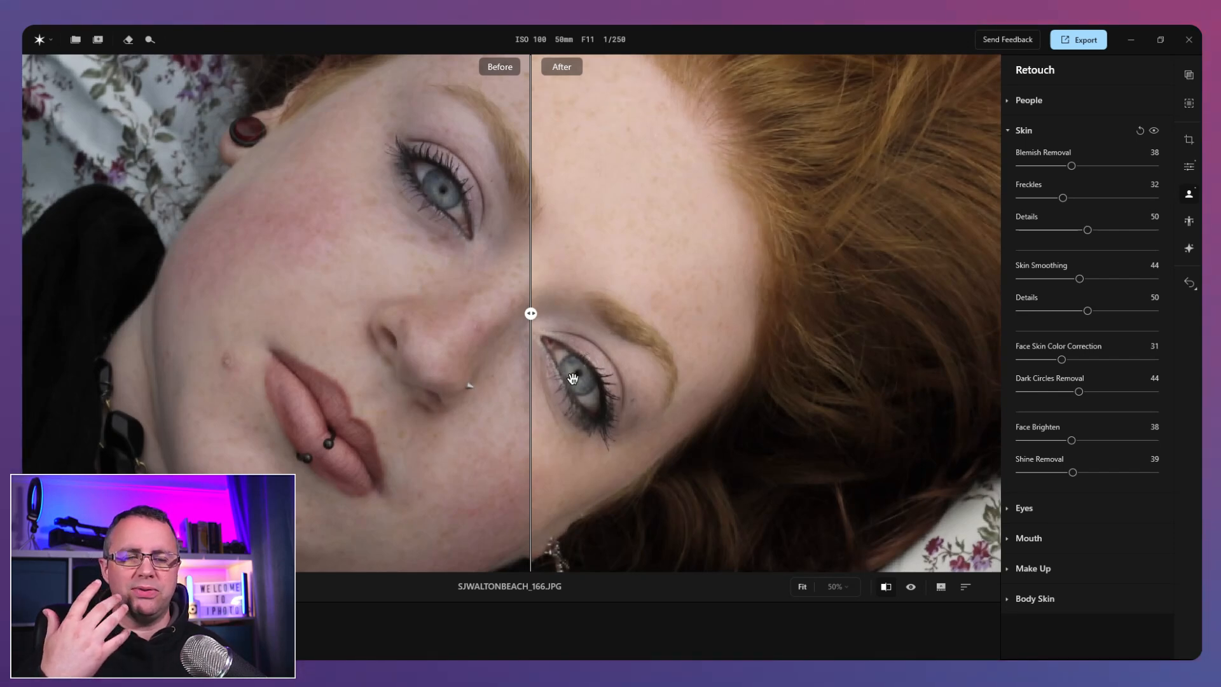
pyautogui.moveTo(531, 314); pyautogui.dragTo(468, 314)
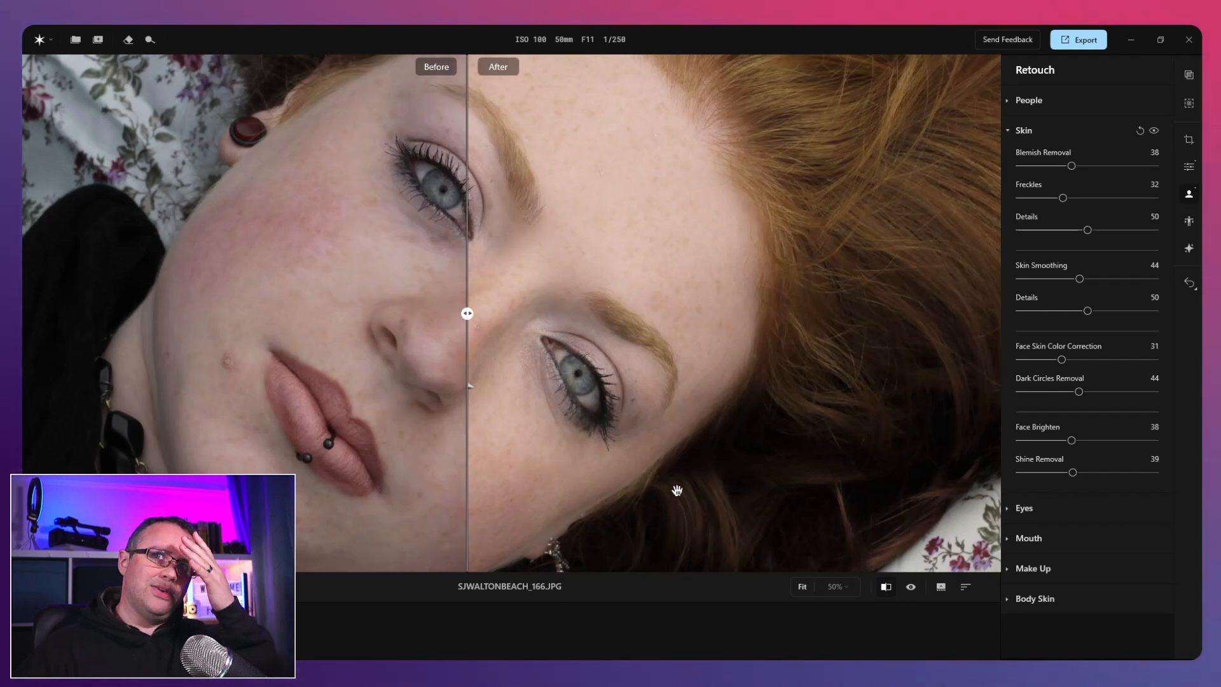
pyautogui.click(803, 587)
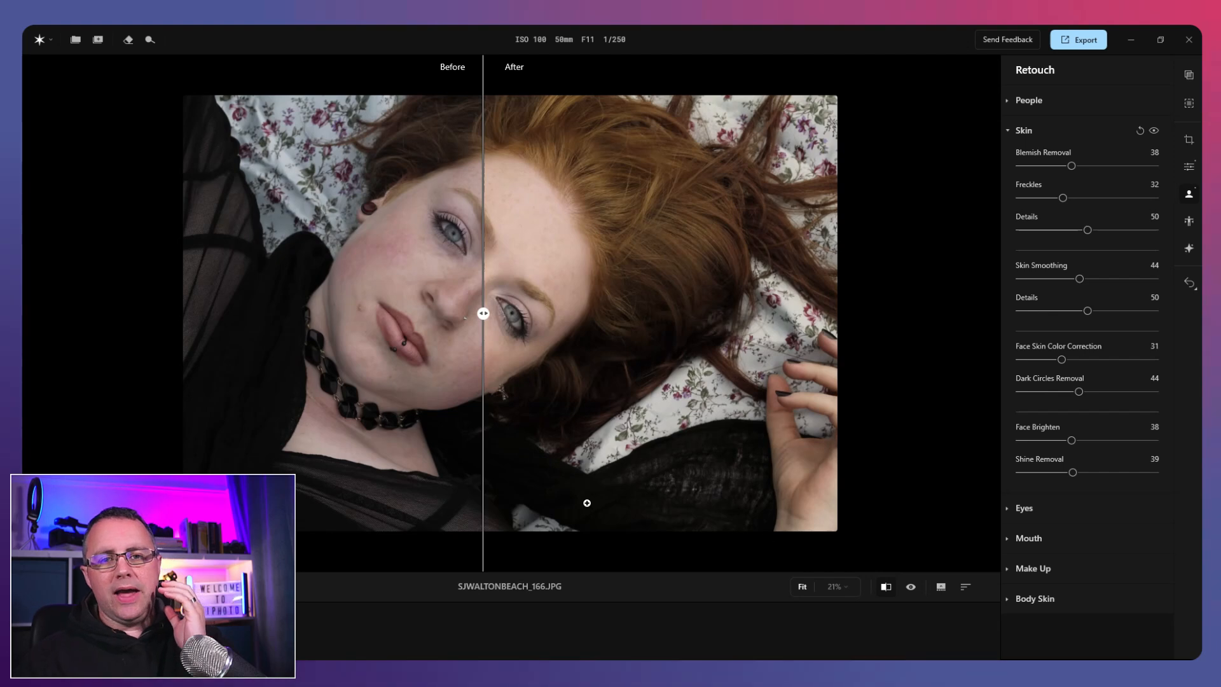
pyautogui.click(887, 586)
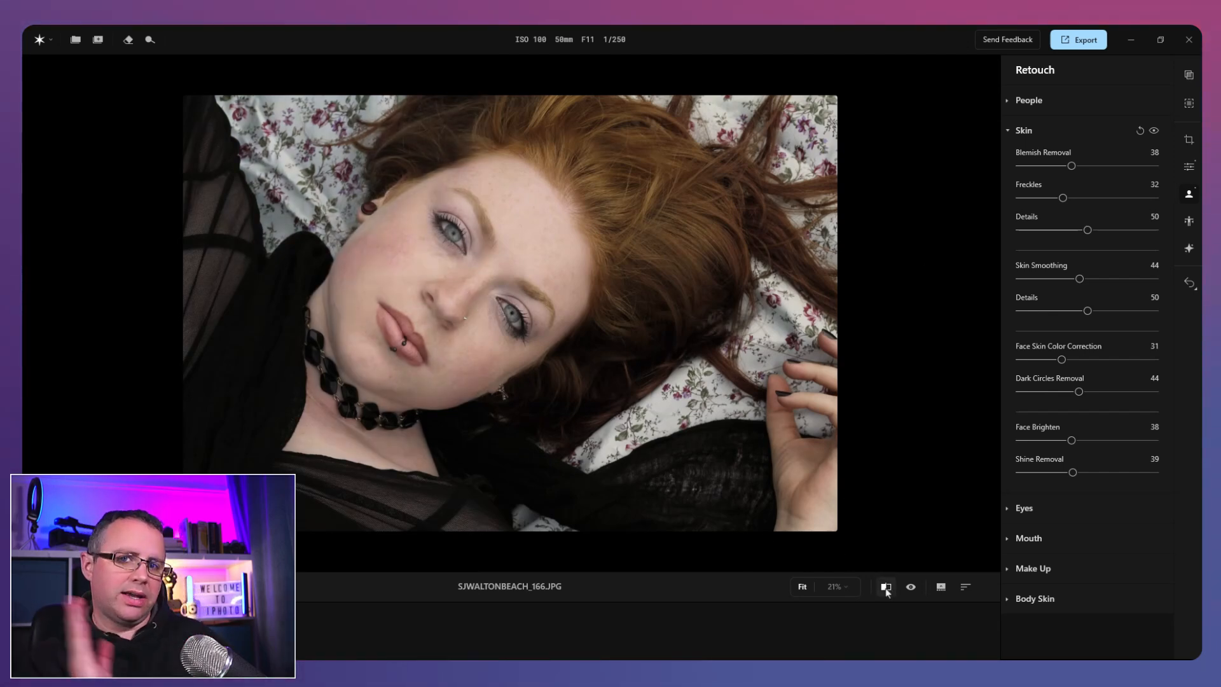
# Step: Try the Blue iris color on the eyes and switch it to Brown
pyautogui.click(1010, 511)
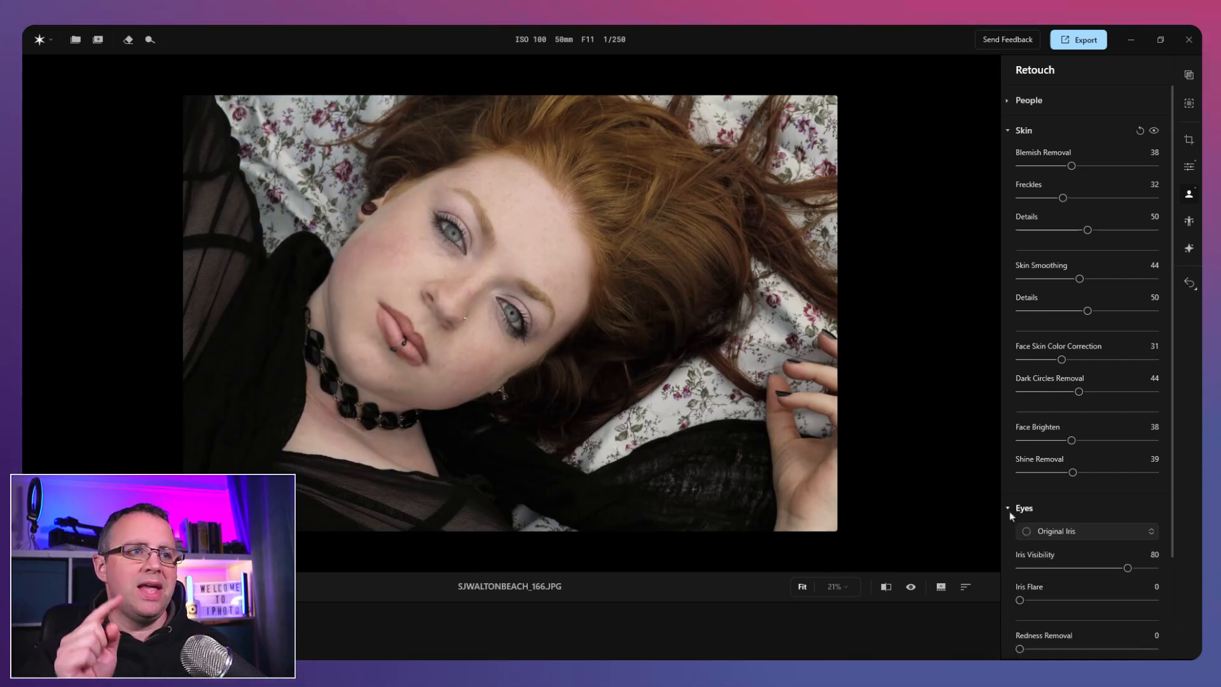
pyautogui.scroll(-5, 1032, 513)
pyautogui.click(1075, 363)
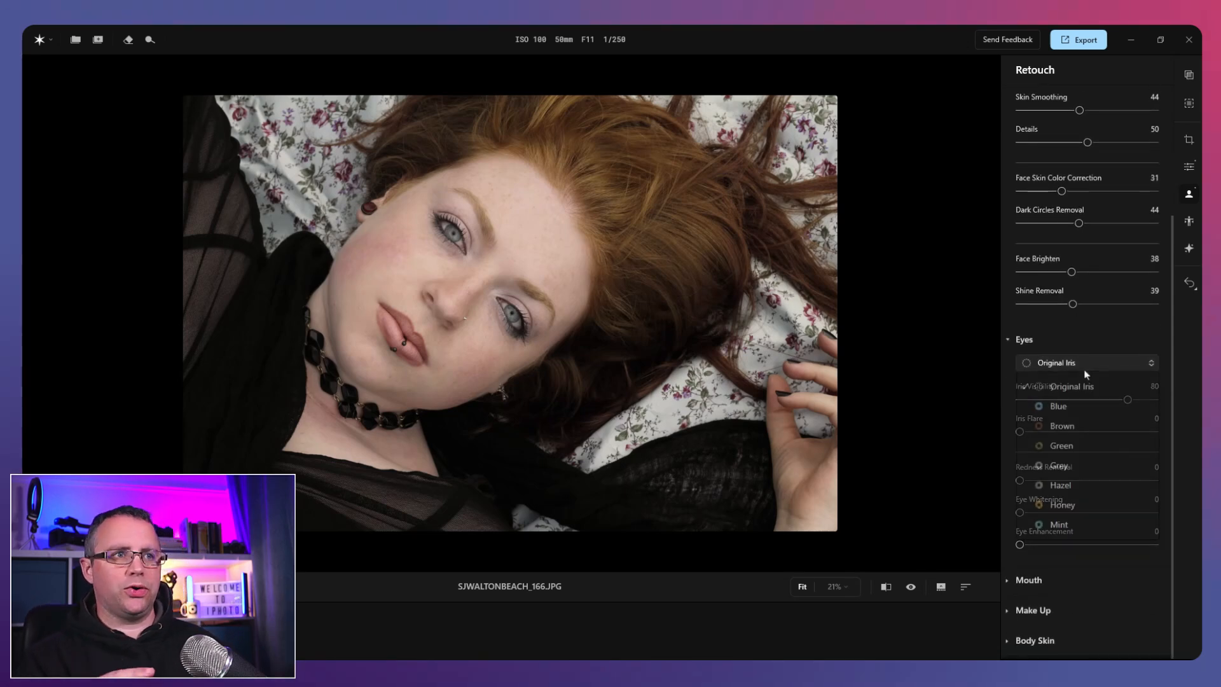
pyautogui.click(1043, 403)
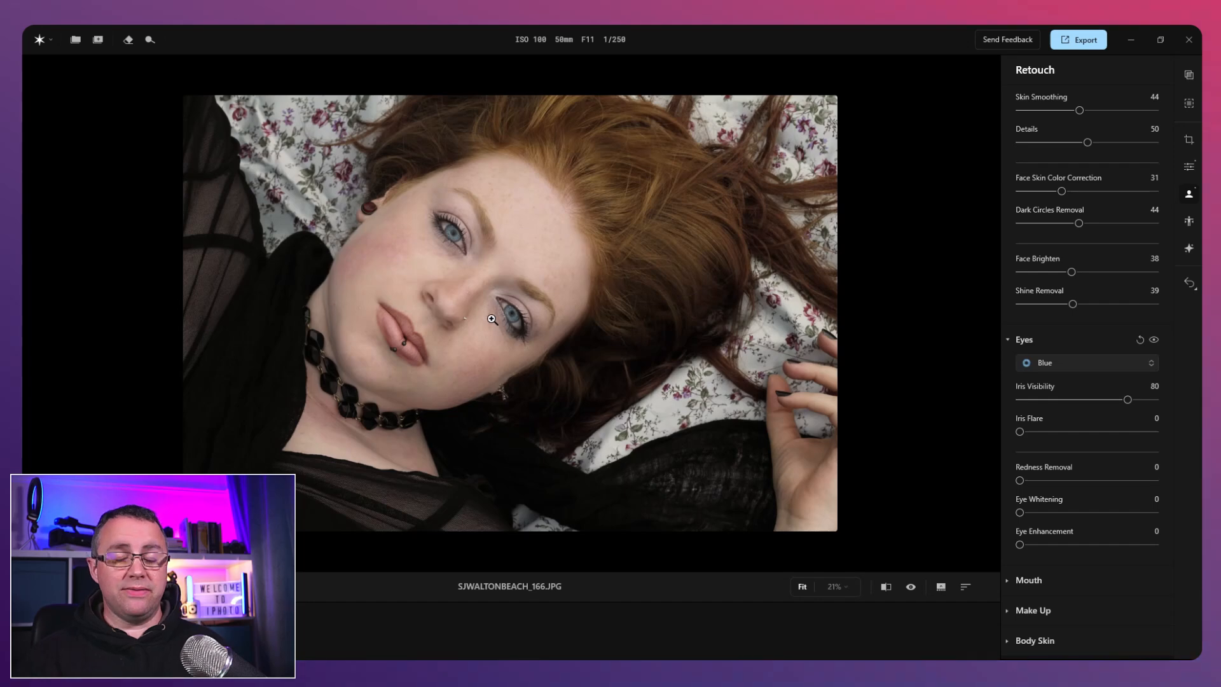
pyautogui.click(1038, 366)
pyautogui.click(1056, 425)
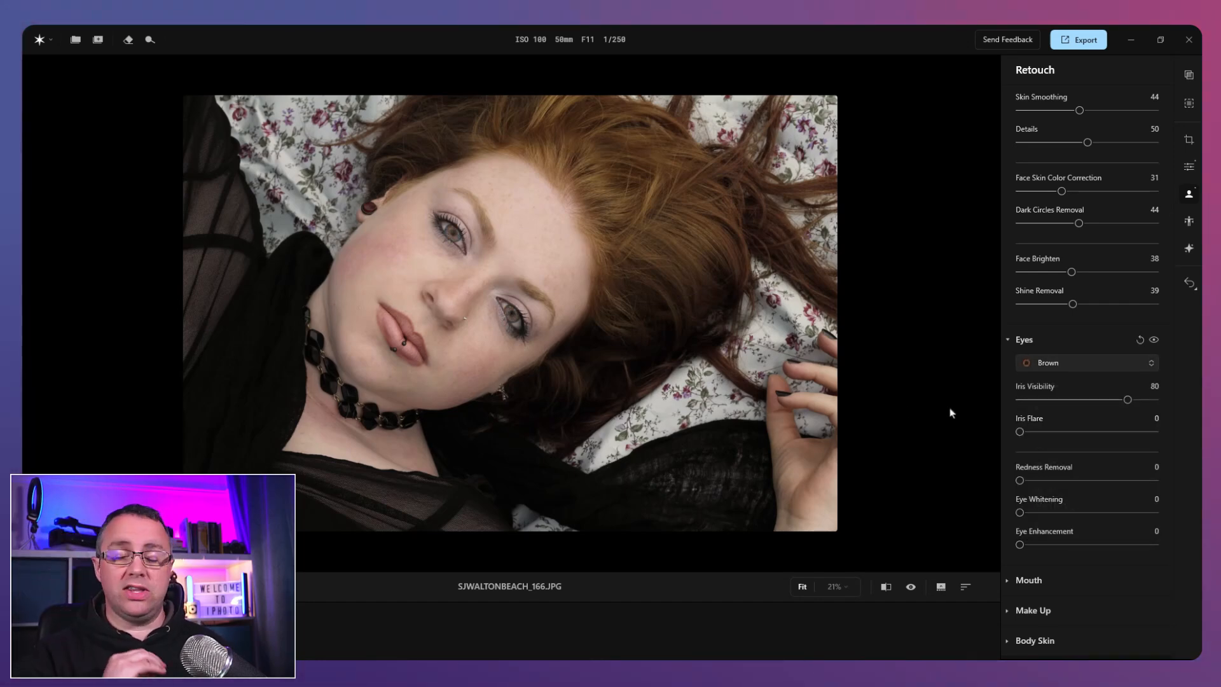
# Step: Examine the brown irises up close, then try the Green and Honey iris colors on the eyes
pyautogui.hotkey('ctrl', '=')
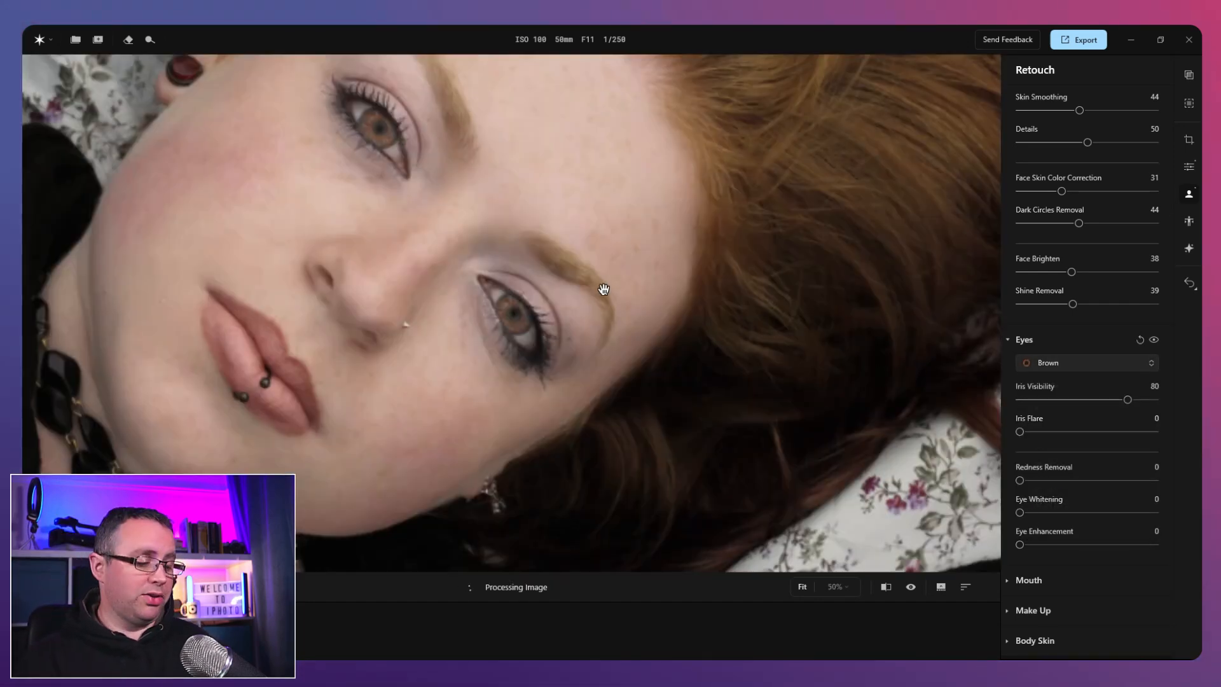
pyautogui.moveTo(603, 290); pyautogui.dragTo(757, 358)
pyautogui.scroll(-5, 757, 359)
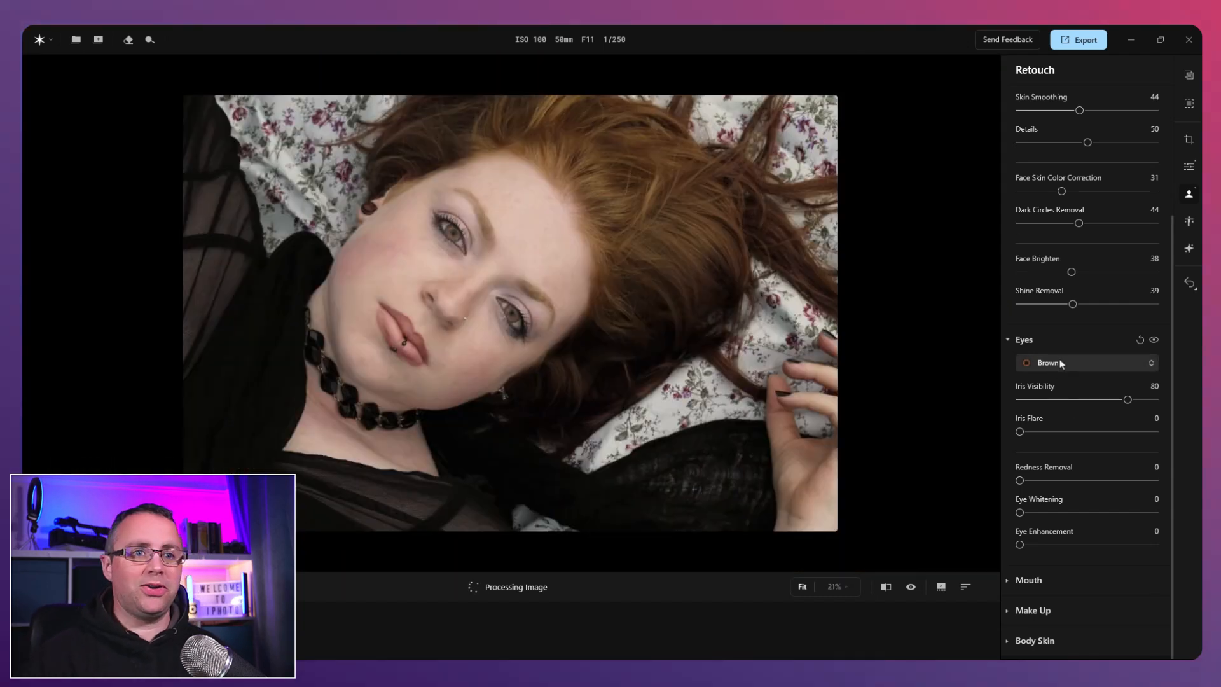
pyautogui.hotkey('ctrl', '=')
pyautogui.click(1067, 362)
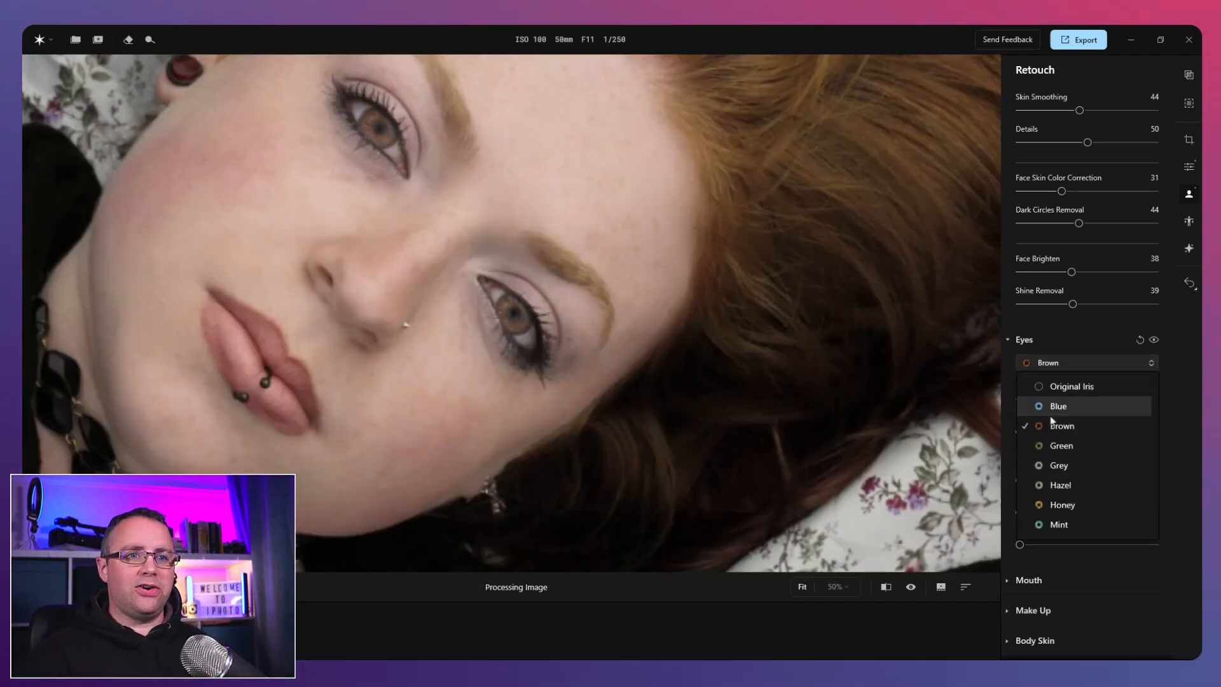
pyautogui.click(1064, 445)
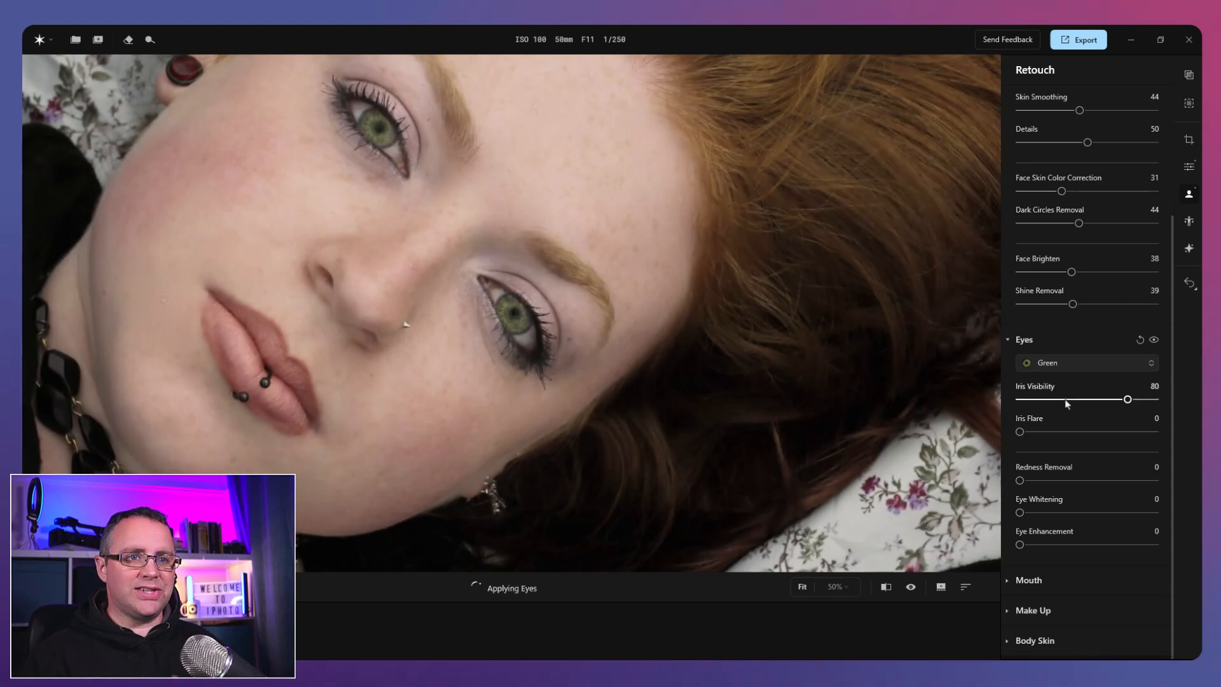
pyautogui.click(1067, 367)
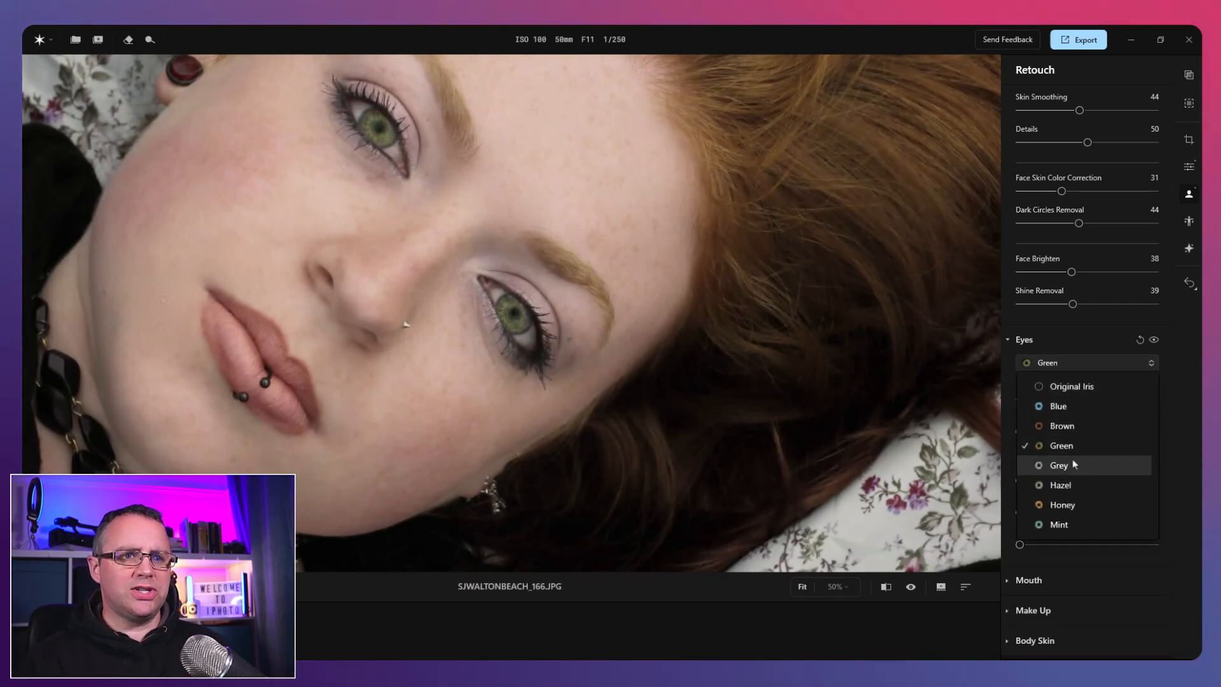
pyautogui.click(1081, 505)
pyautogui.hotkey('ctrl', '0')
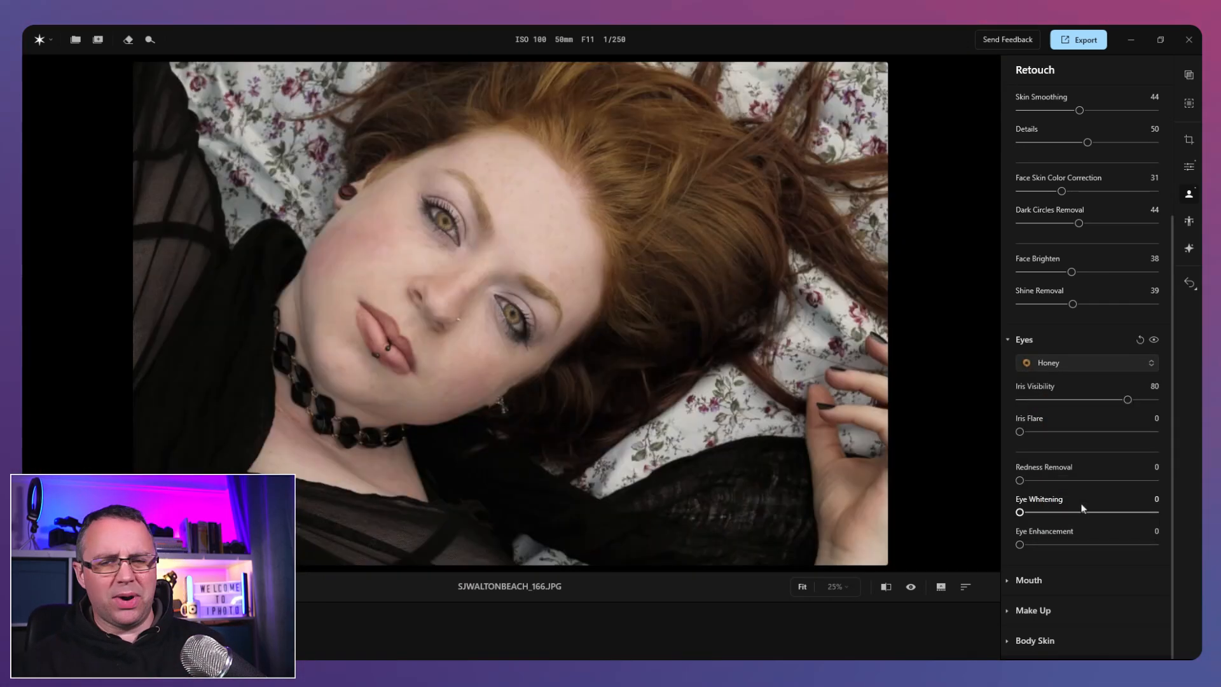
# Step: Set the iris color to Blue, Iris Visibility to 62, Iris Flare to 34, Redness Removal to 14, Eye Whitening to 26 and Eye Enhancement to 39
pyautogui.click(1069, 366)
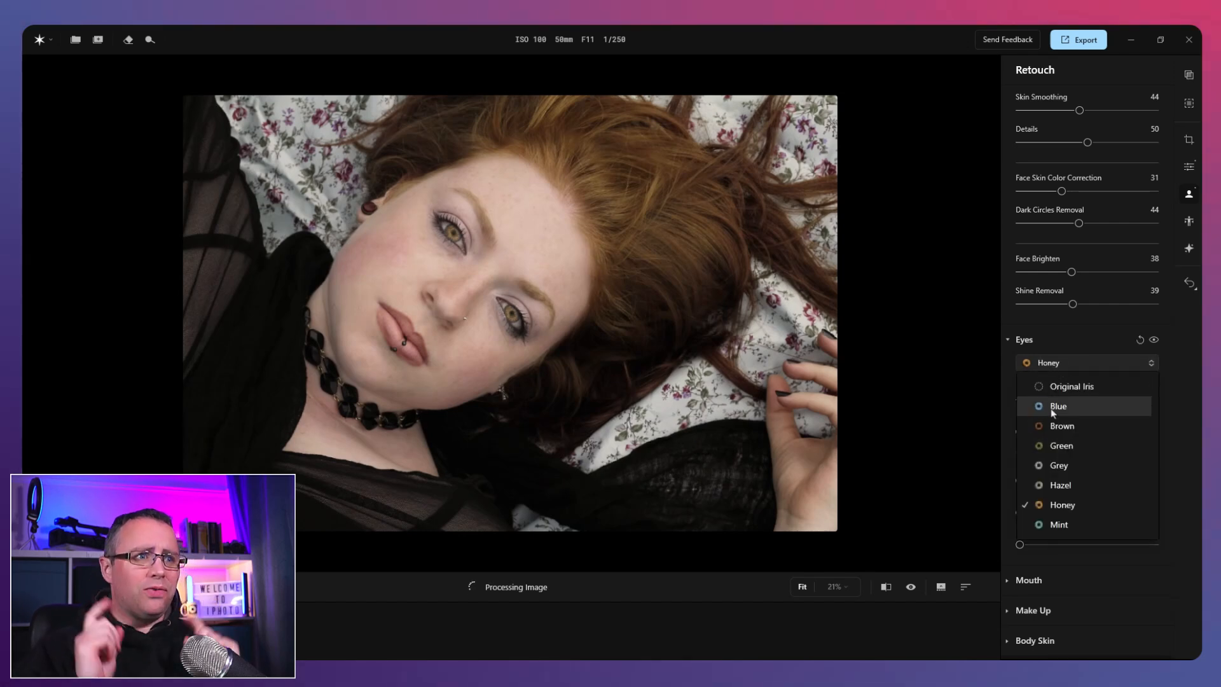
pyautogui.click(1053, 407)
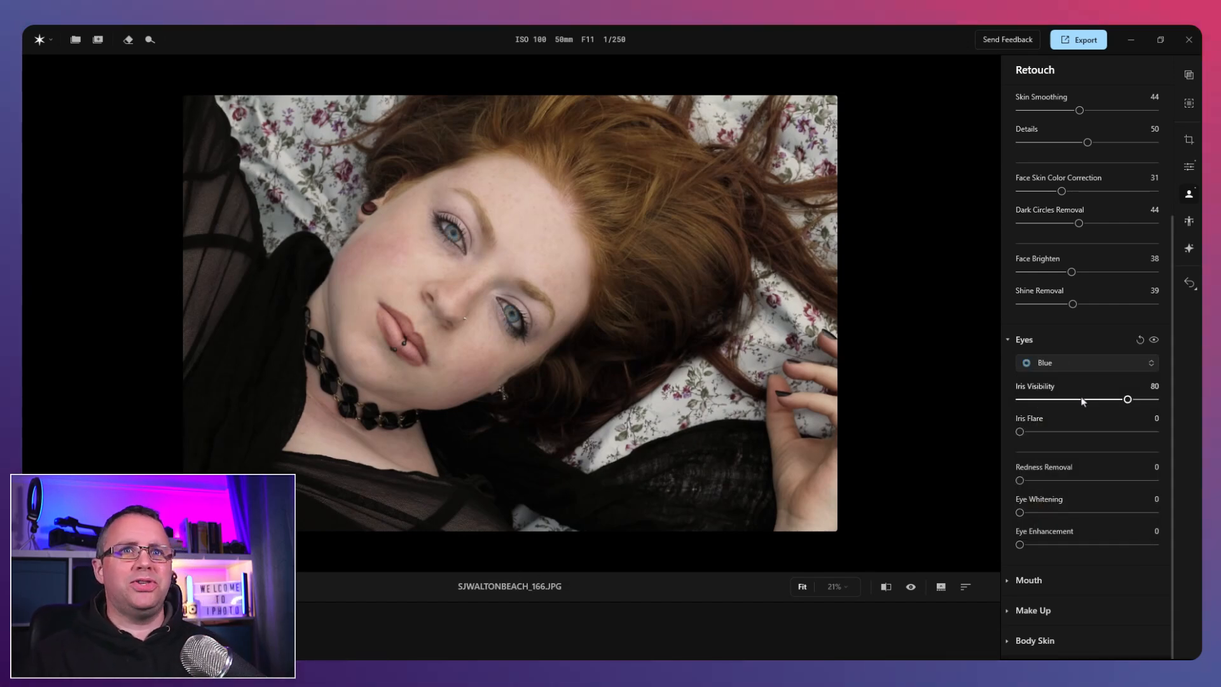
pyautogui.moveTo(1110, 402); pyautogui.dragTo(1104, 402)
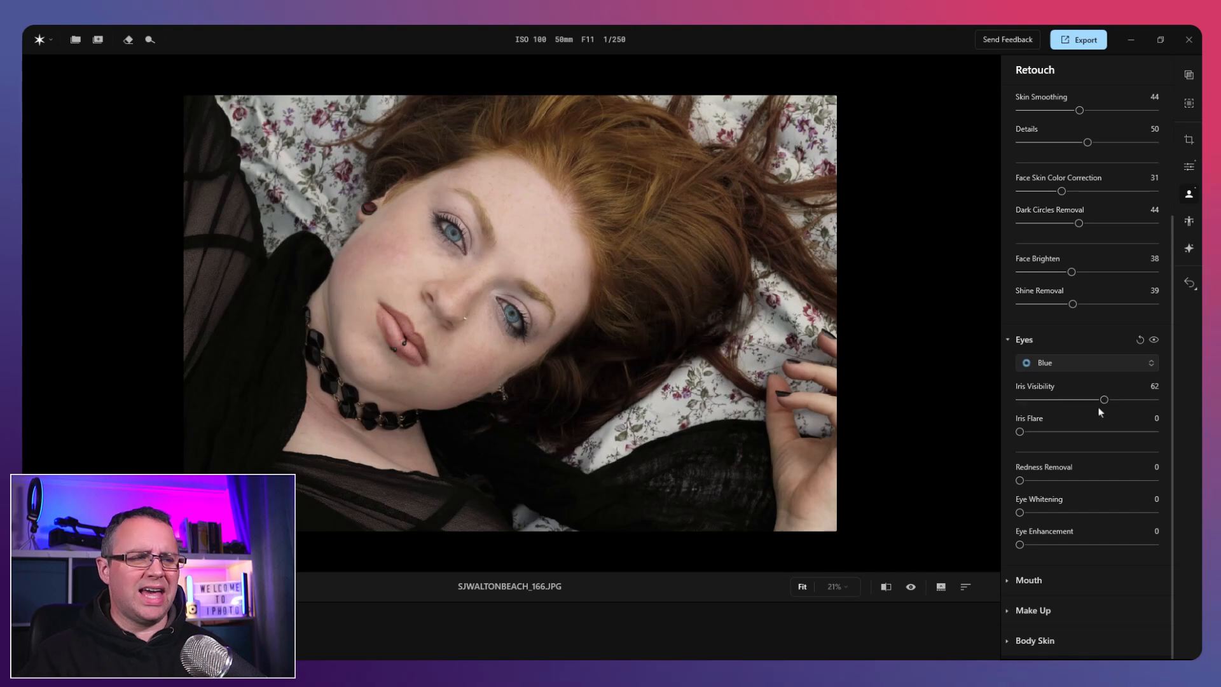
pyautogui.moveTo(1021, 431); pyautogui.dragTo(1066, 441)
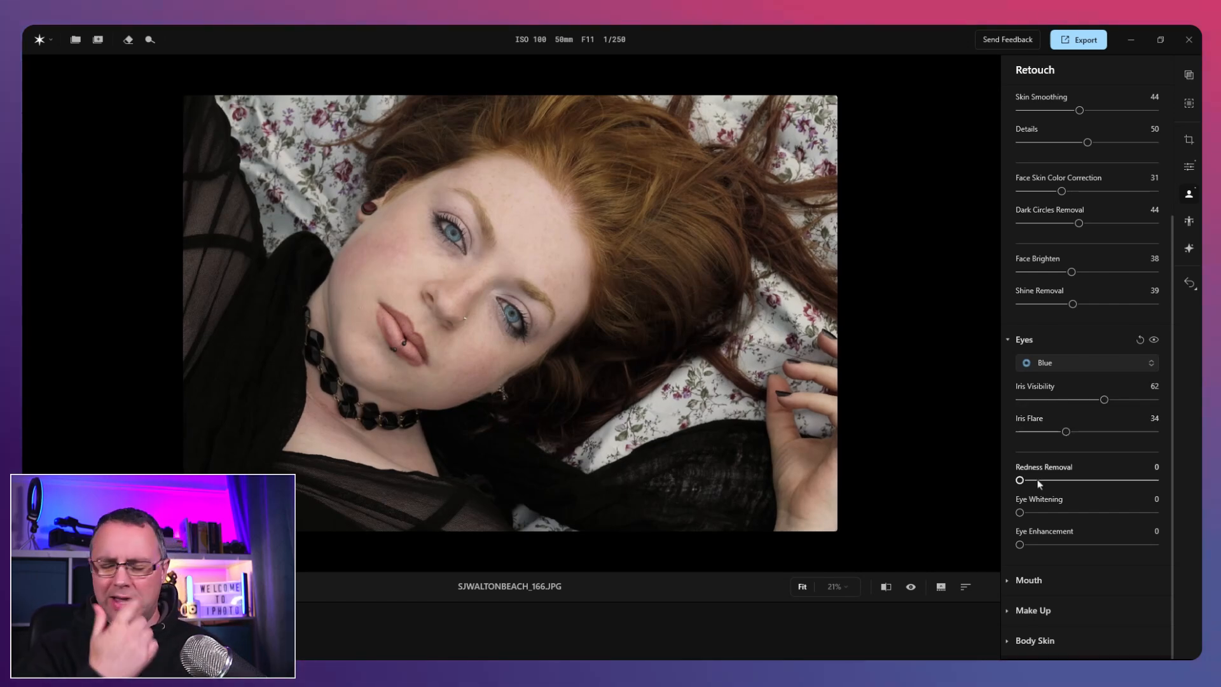
pyautogui.moveTo(1024, 512); pyautogui.dragTo(1035, 551)
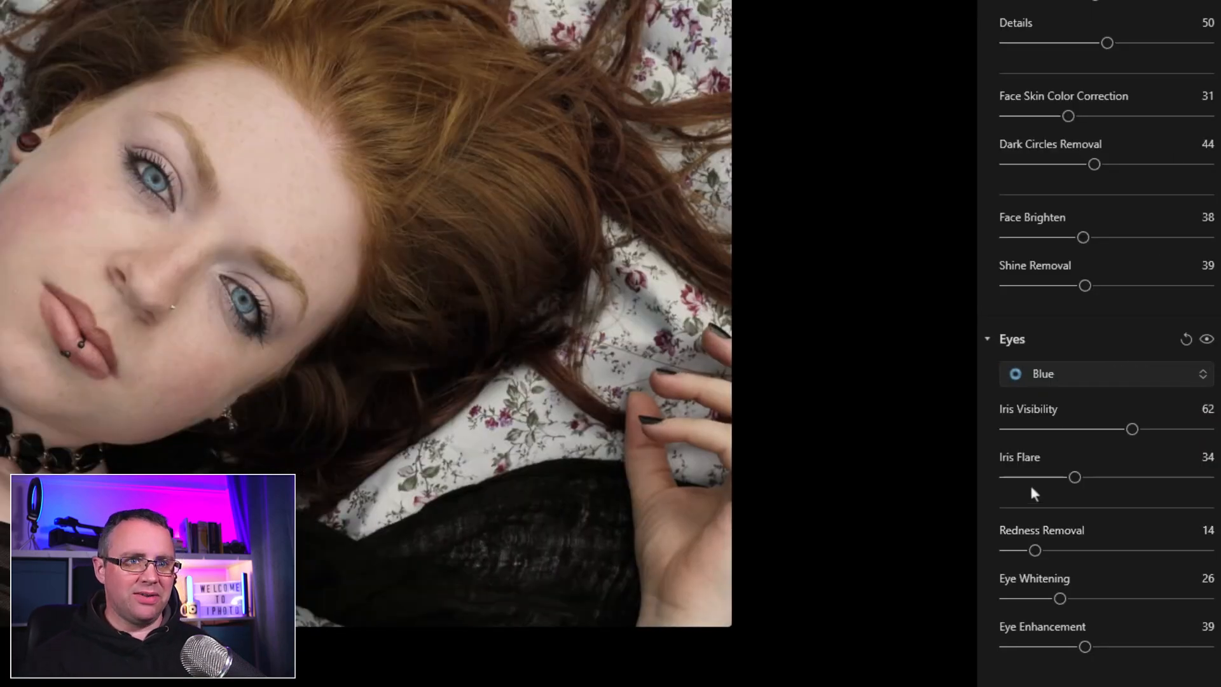
# Step: Collapse the Eyes section and examine the teeth whitening and brightening controls in the Mouth section
pyautogui.click(989, 338)
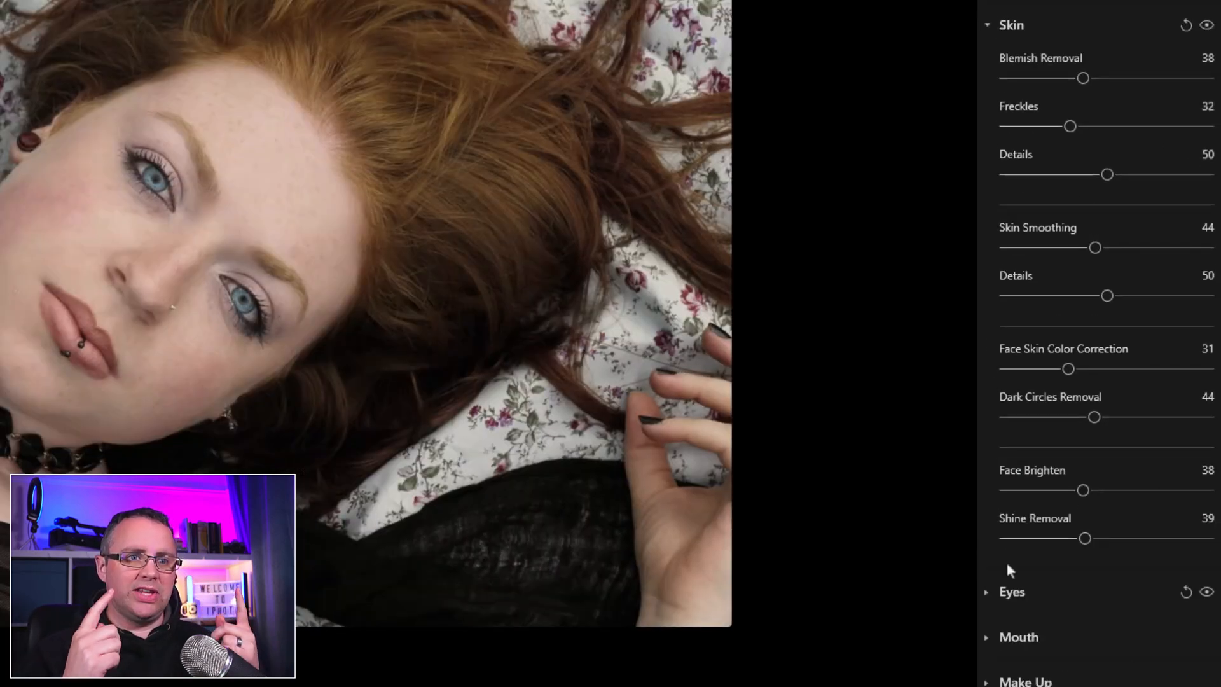
pyautogui.click(990, 637)
pyautogui.scroll(-1, 1010, 634)
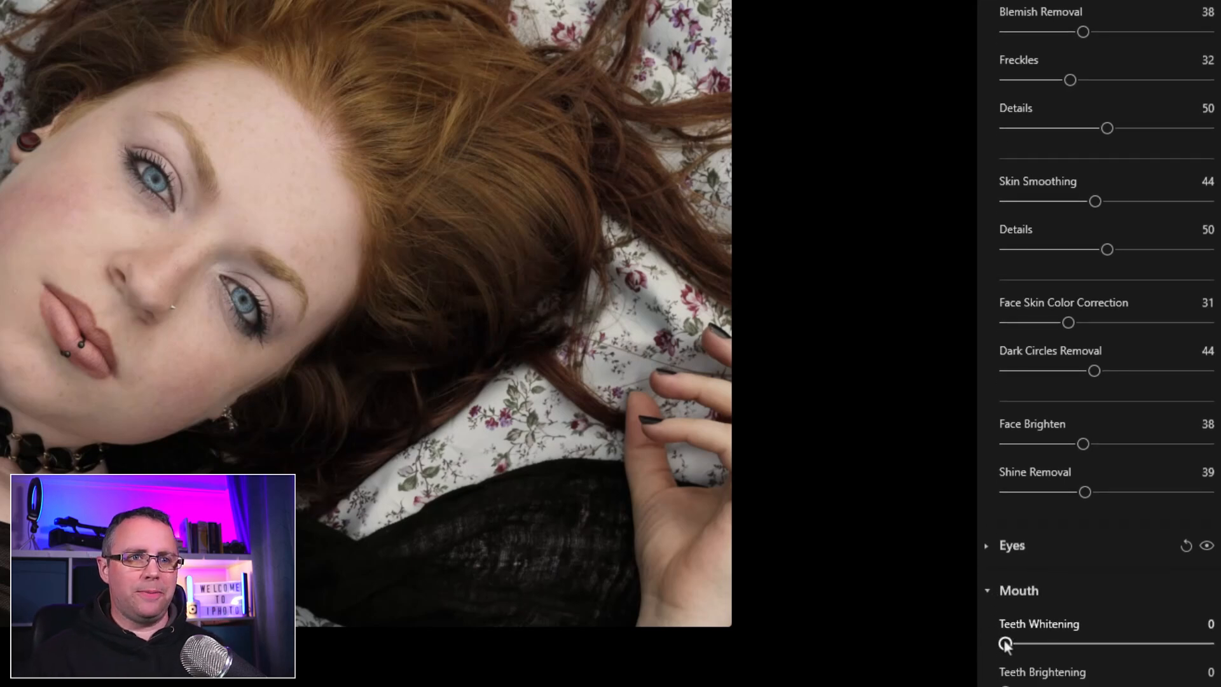
pyautogui.moveTo(1005, 644); pyautogui.dragTo(982, 654)
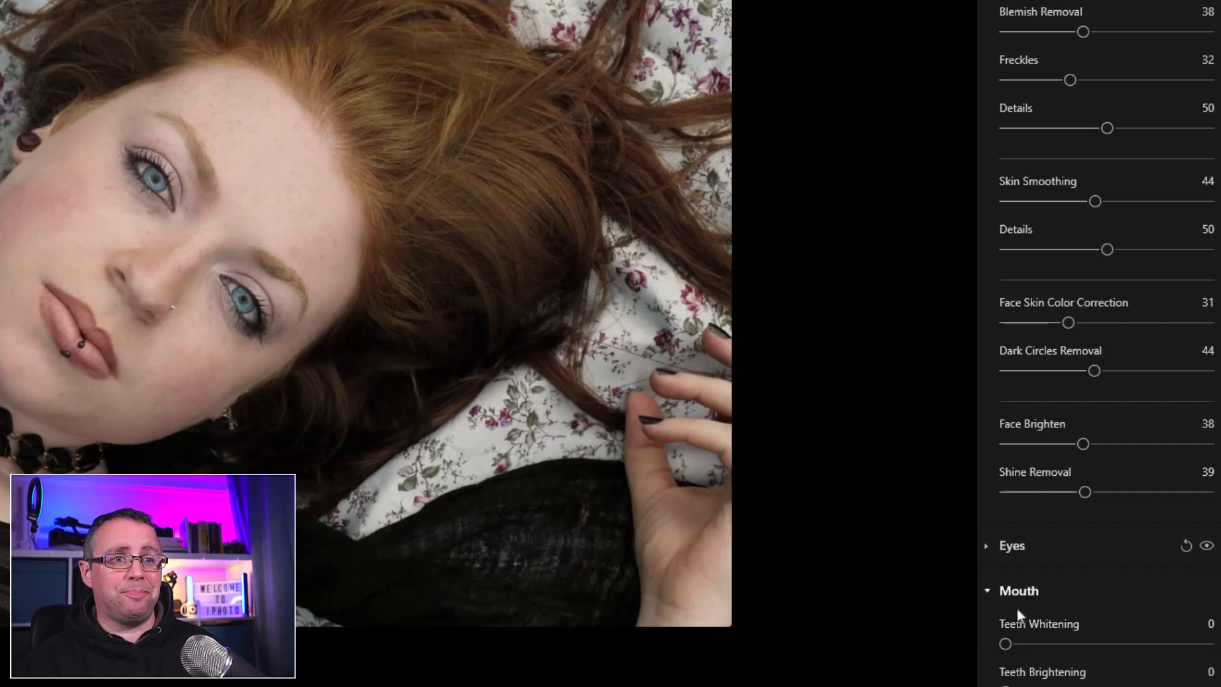
pyautogui.click(988, 591)
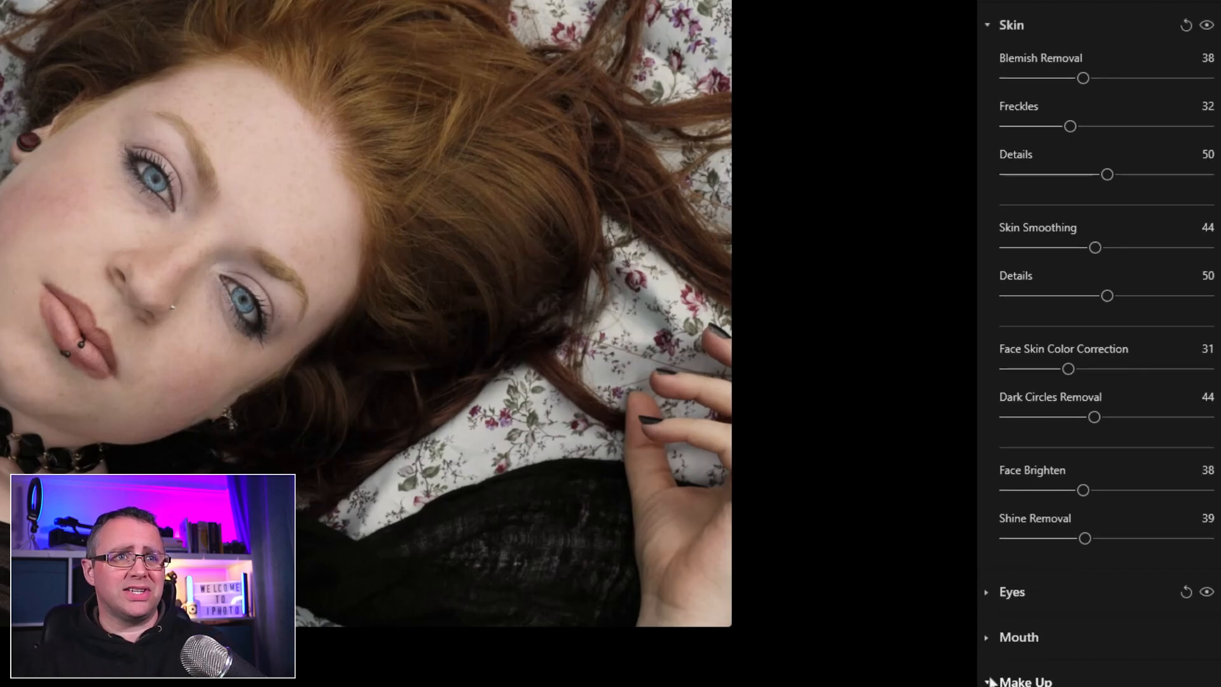
# Step: Add Make Up blush to the cheeks with an Amount of 38
pyautogui.click(990, 681)
pyautogui.scroll(-10, 1003, 622)
pyautogui.scroll(3, 1011, 333)
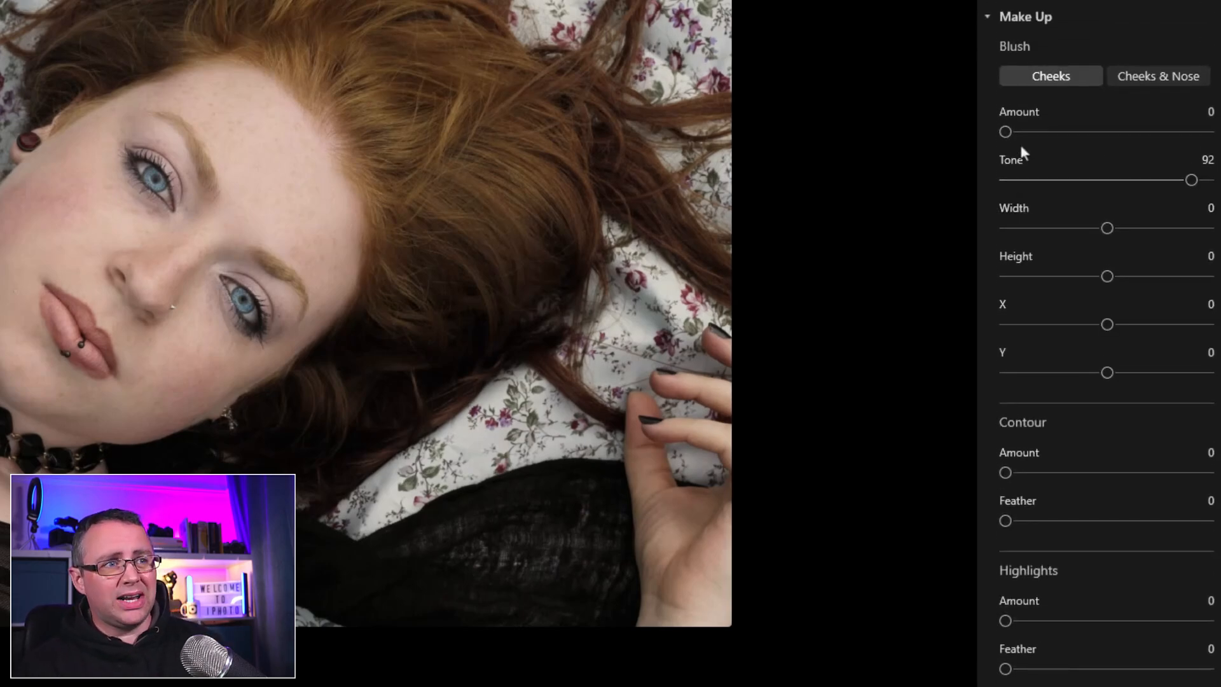
pyautogui.moveTo(1005, 132); pyautogui.dragTo(1086, 139)
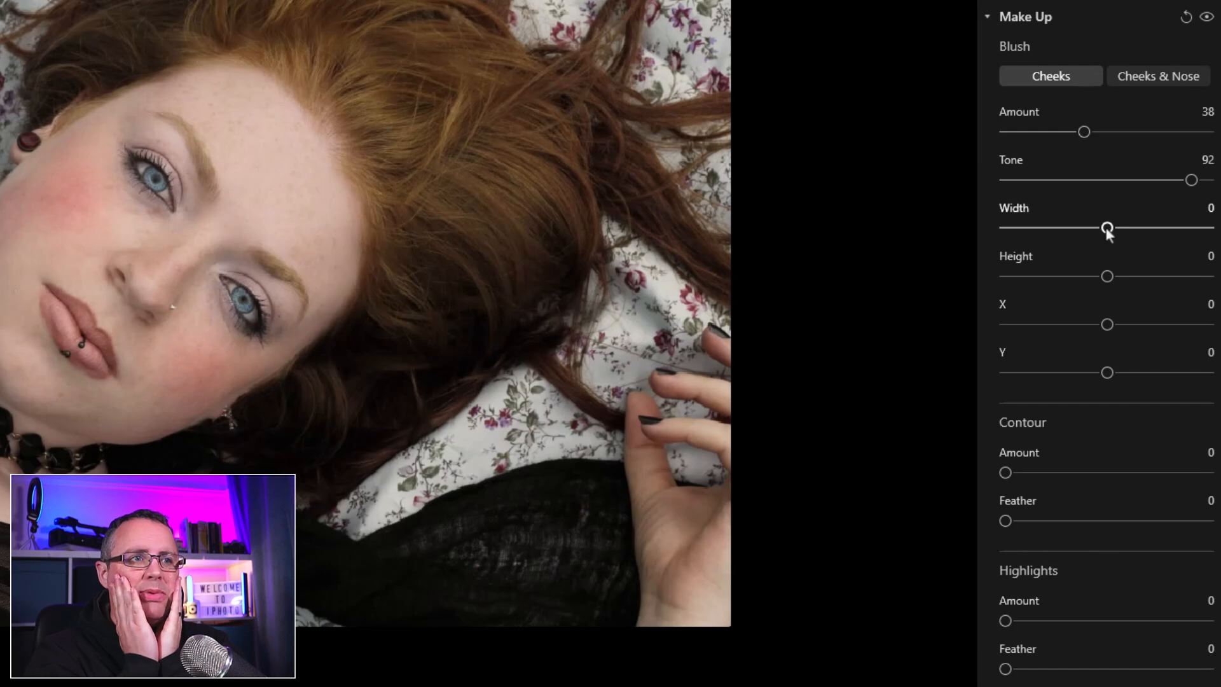
# Step: Try wide, narrow, tall and short cheek blush shapes, ending at Width -90 and Height -95
pyautogui.moveTo(1140, 229); pyautogui.dragTo(1061, 236)
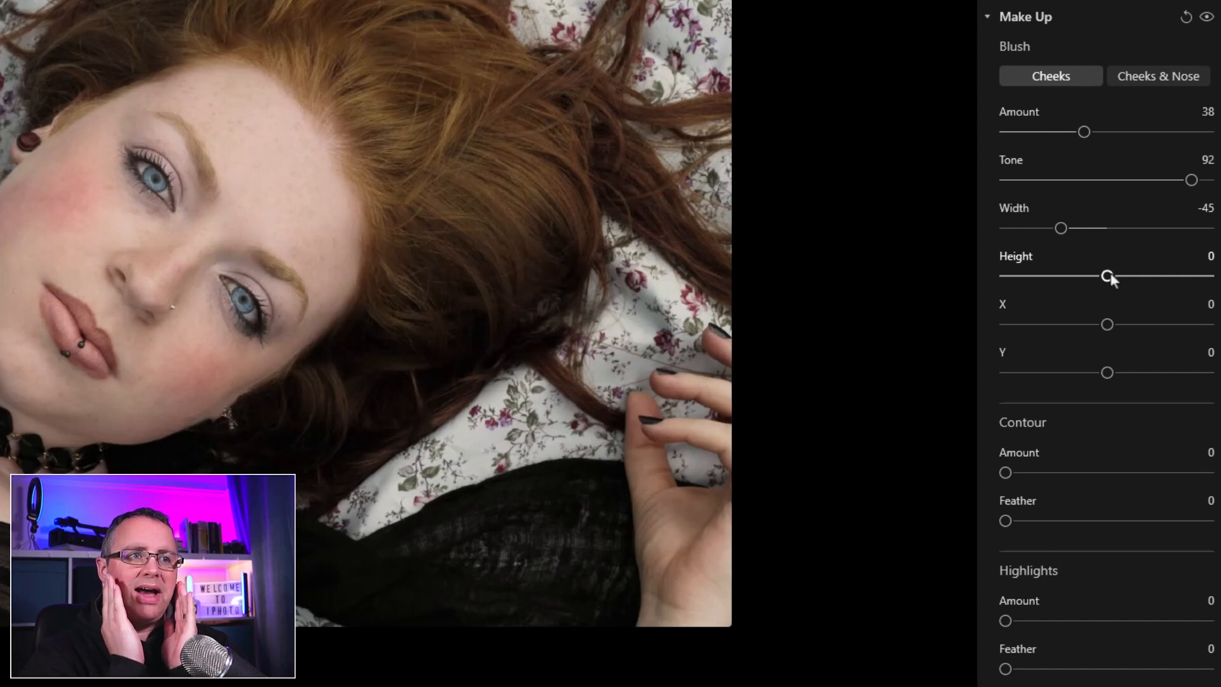
pyautogui.moveTo(1110, 278)
pyautogui.mouseDown()
pyautogui.moveTo(1068, 281)
pyautogui.moveTo(1154, 277)
pyautogui.moveTo(1131, 280)
pyautogui.mouseUp()
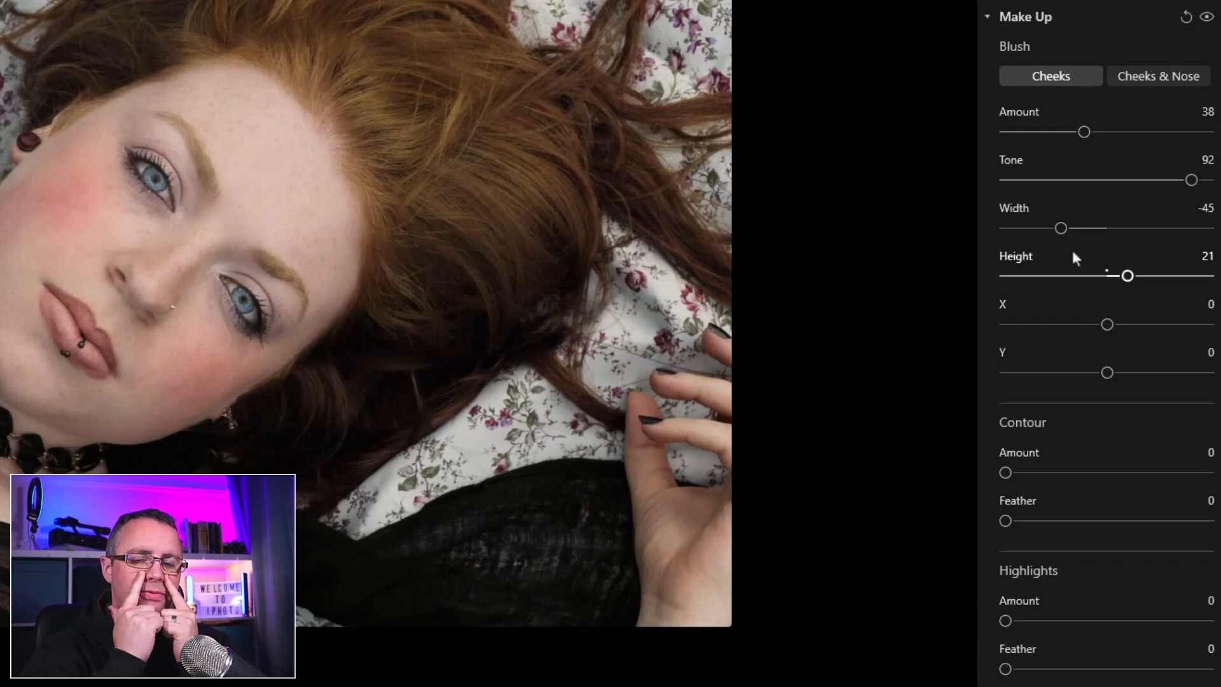
pyautogui.moveTo(1061, 227); pyautogui.dragTo(1143, 229)
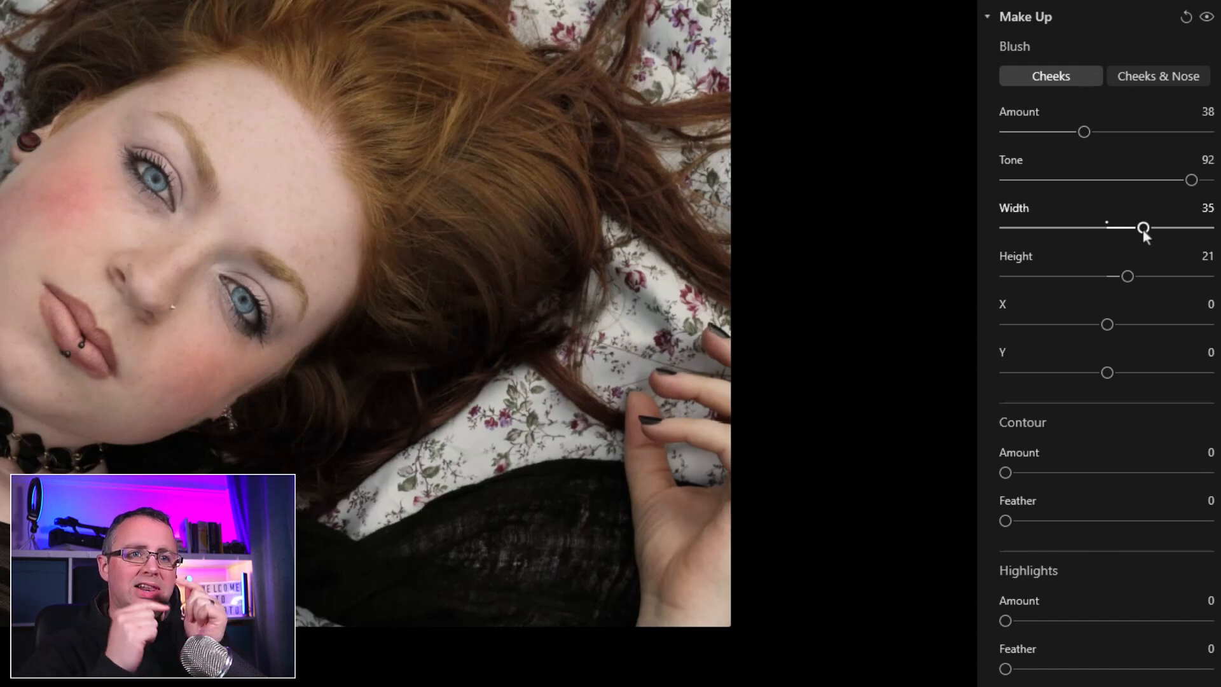
pyautogui.moveTo(1184, 227); pyautogui.dragTo(1213, 228)
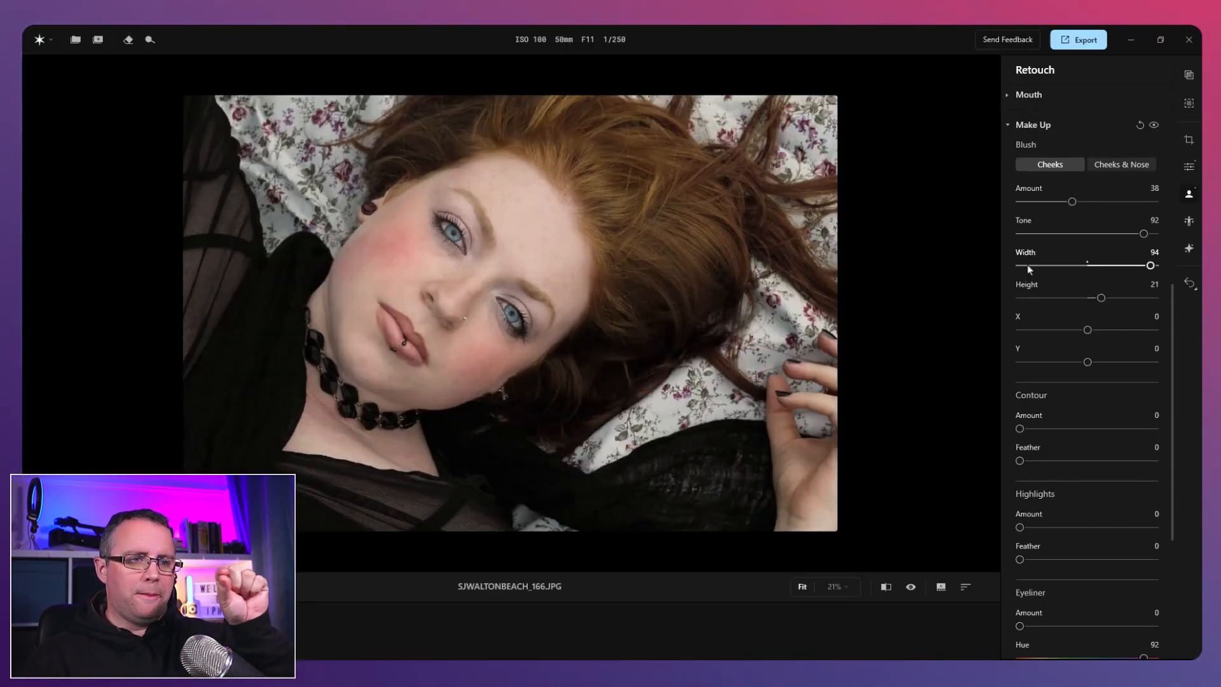
pyautogui.click(1028, 265)
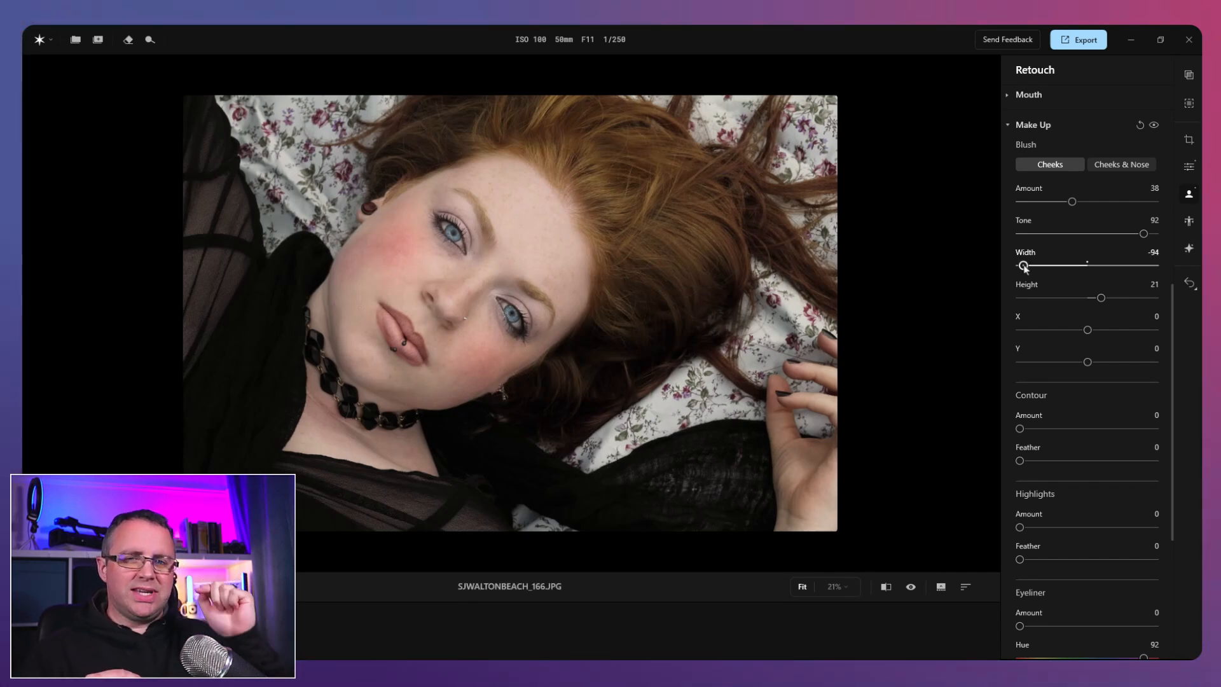
pyautogui.click(1026, 266)
pyautogui.moveTo(1101, 299); pyautogui.dragTo(1156, 300)
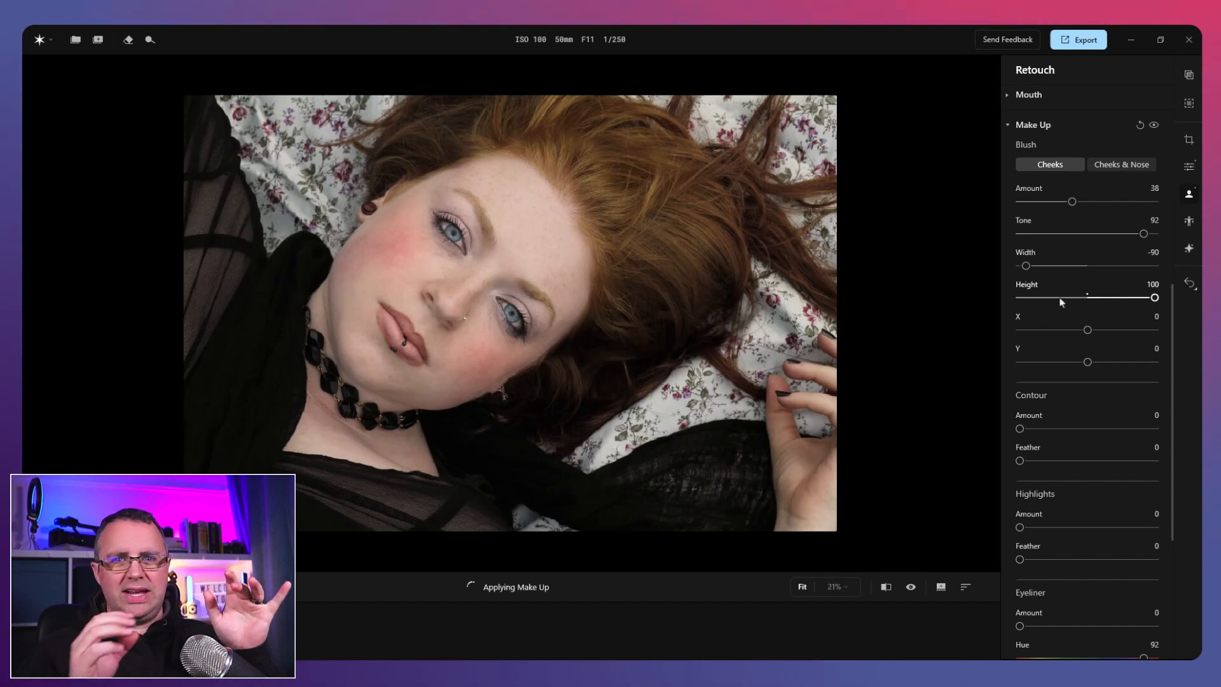
pyautogui.click(1022, 298)
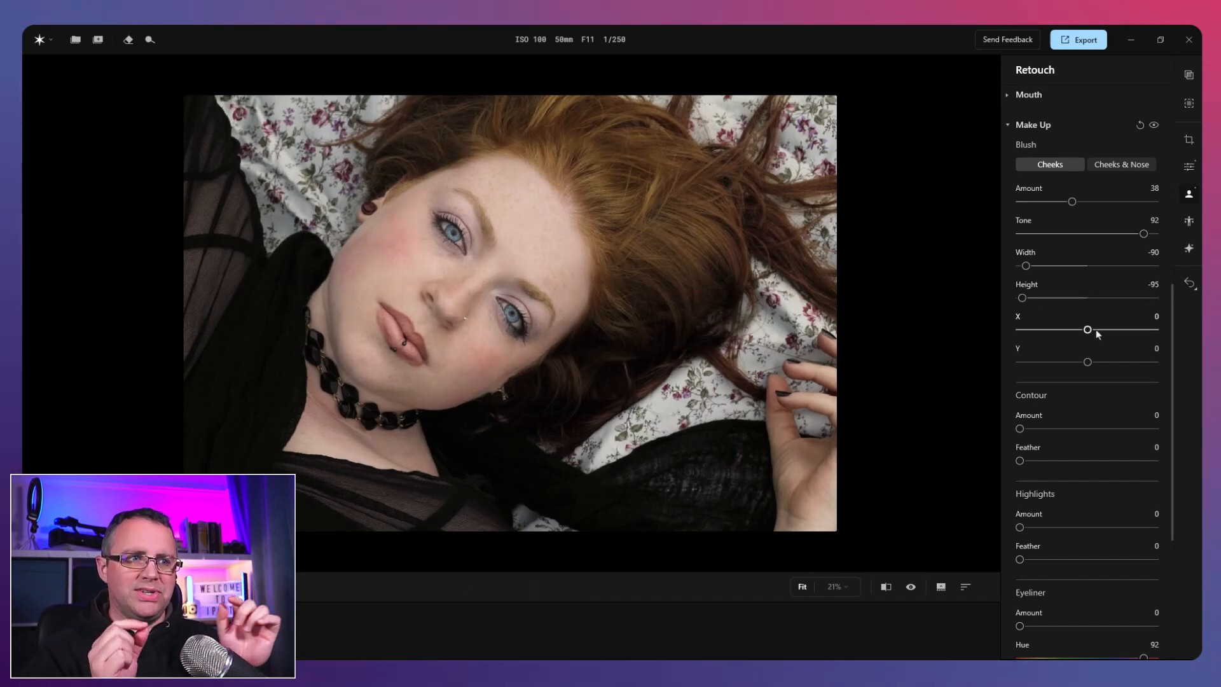
# Step: Shift the cheek blush to X 69 and Y 79, then to X -41 and Y -93
pyautogui.moveTo(1088, 329); pyautogui.dragTo(1136, 331)
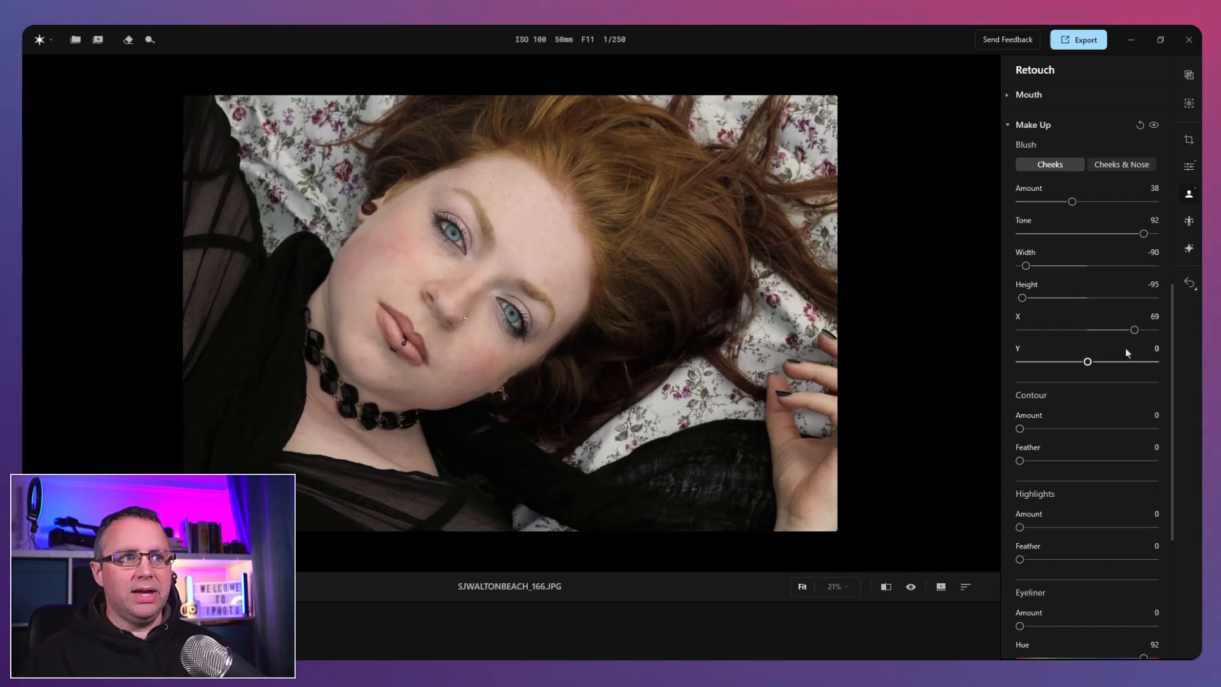
pyautogui.moveTo(1140, 362); pyautogui.dragTo(1142, 362)
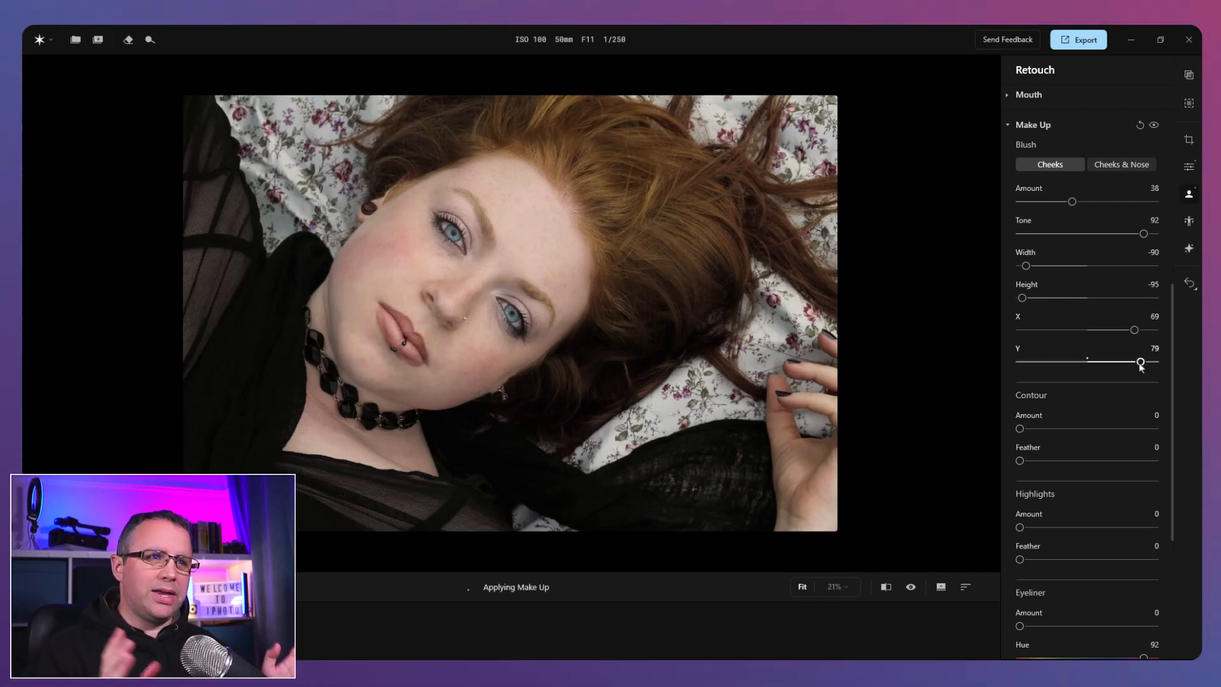
pyautogui.click(1025, 362)
pyautogui.click(1060, 329)
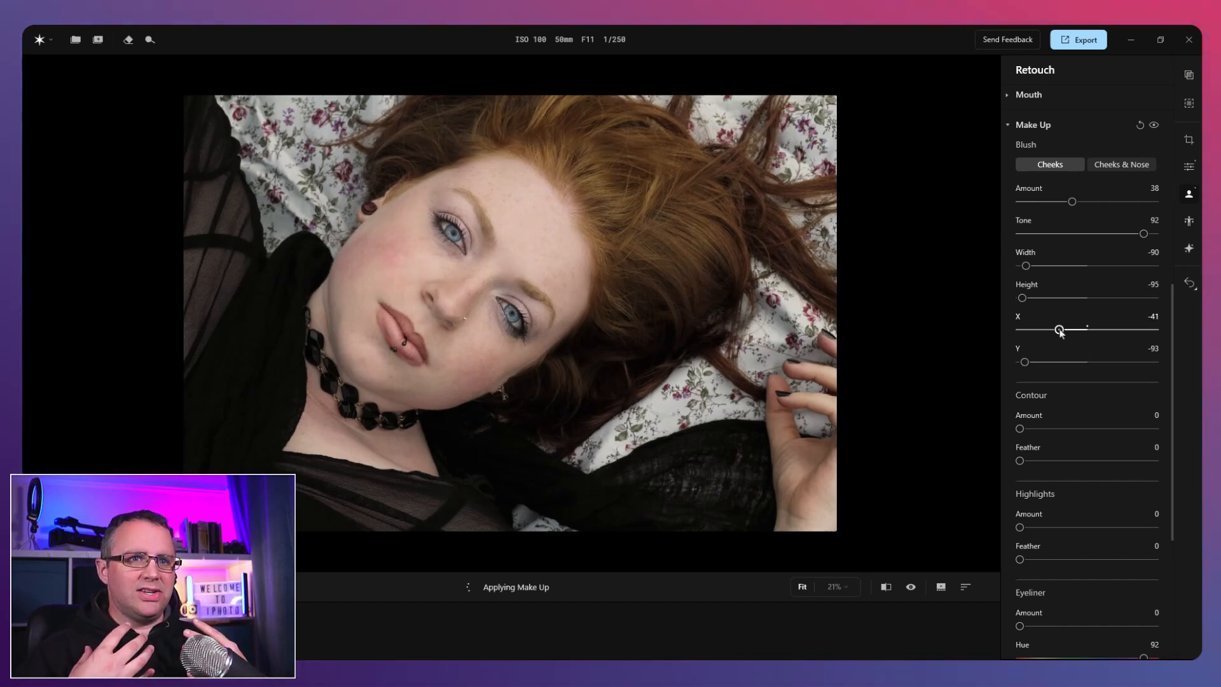
# Step: Refine the cheek blush to X -53, Width 23 and Height 45
pyautogui.moveTo(1052, 329); pyautogui.dragTo(1128, 266)
pyautogui.moveTo(1102, 297); pyautogui.dragTo(1115, 297)
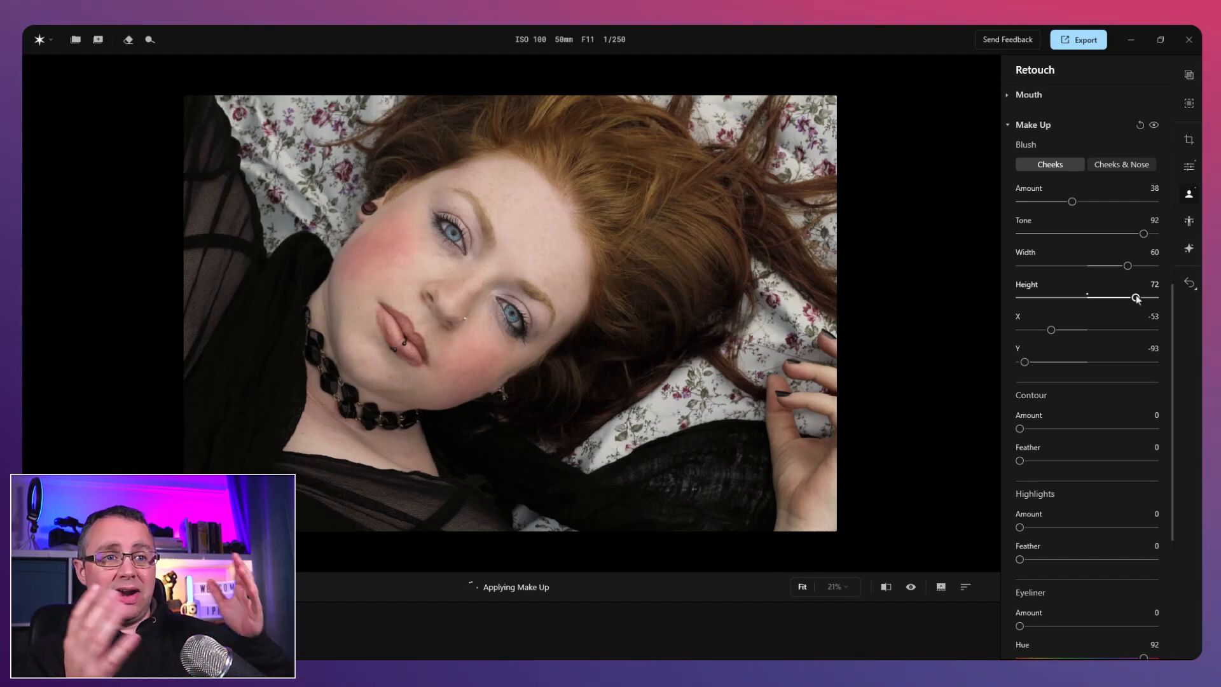
pyautogui.moveTo(1137, 298); pyautogui.dragTo(1104, 266)
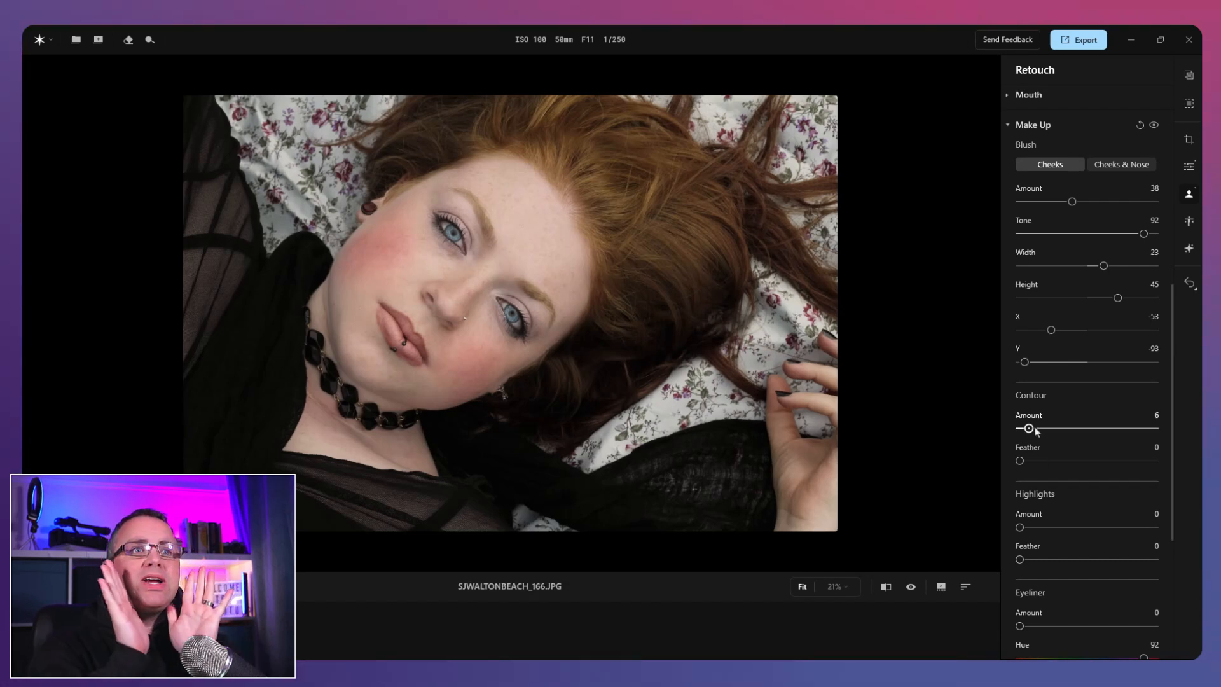
# Step: Set the Contour Amount to 58 and Feather to 33, the Highlights Amount to 52 and the Eyeliner Amount to 91
pyautogui.moveTo(1035, 431); pyautogui.dragTo(1099, 431)
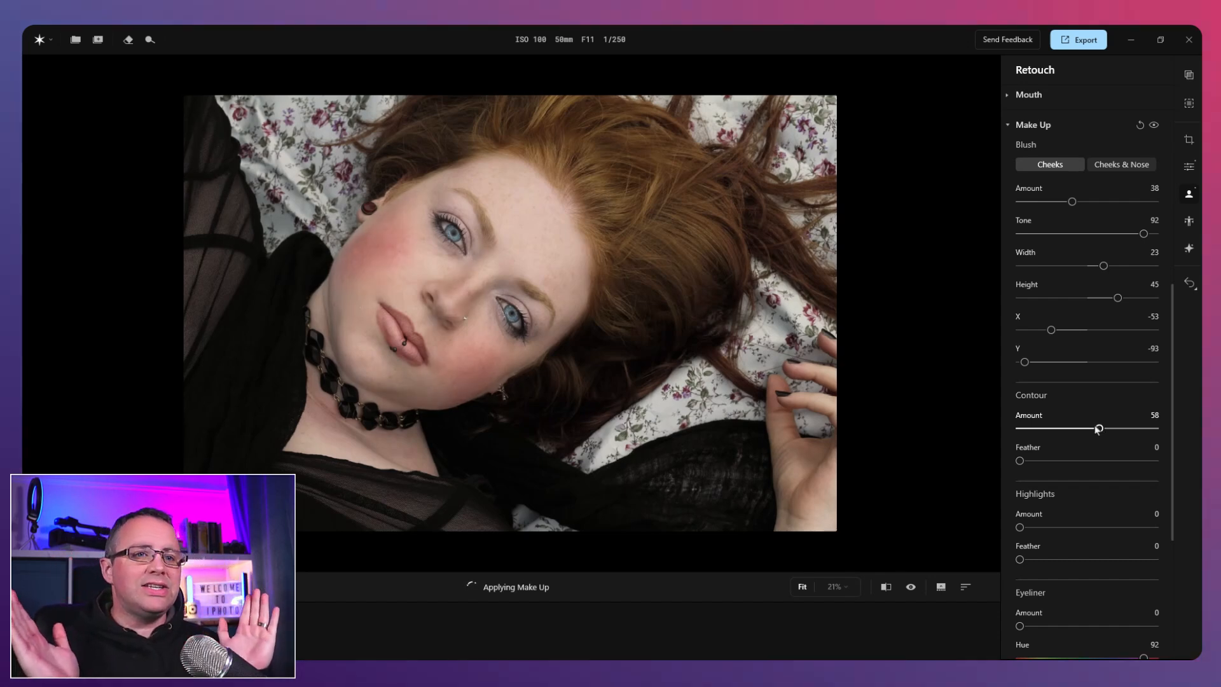
pyautogui.moveTo(1019, 461); pyautogui.dragTo(1065, 461)
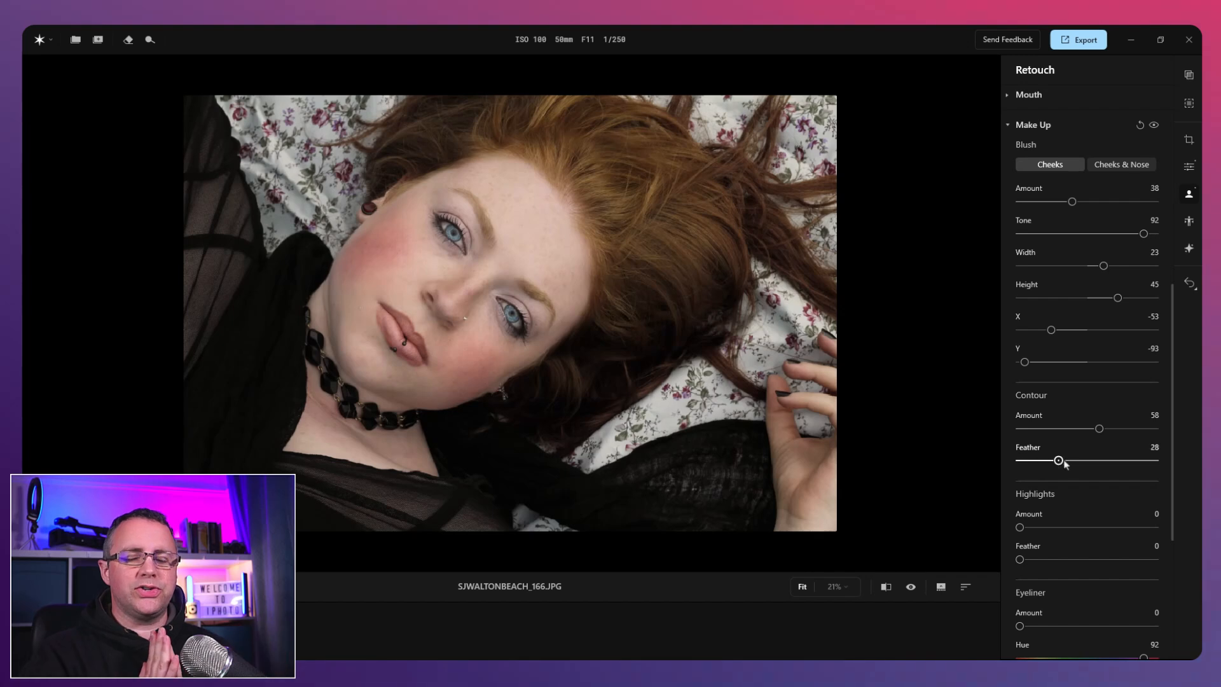
pyautogui.scroll(-1, 1049, 452)
pyautogui.scroll(-2, 1049, 449)
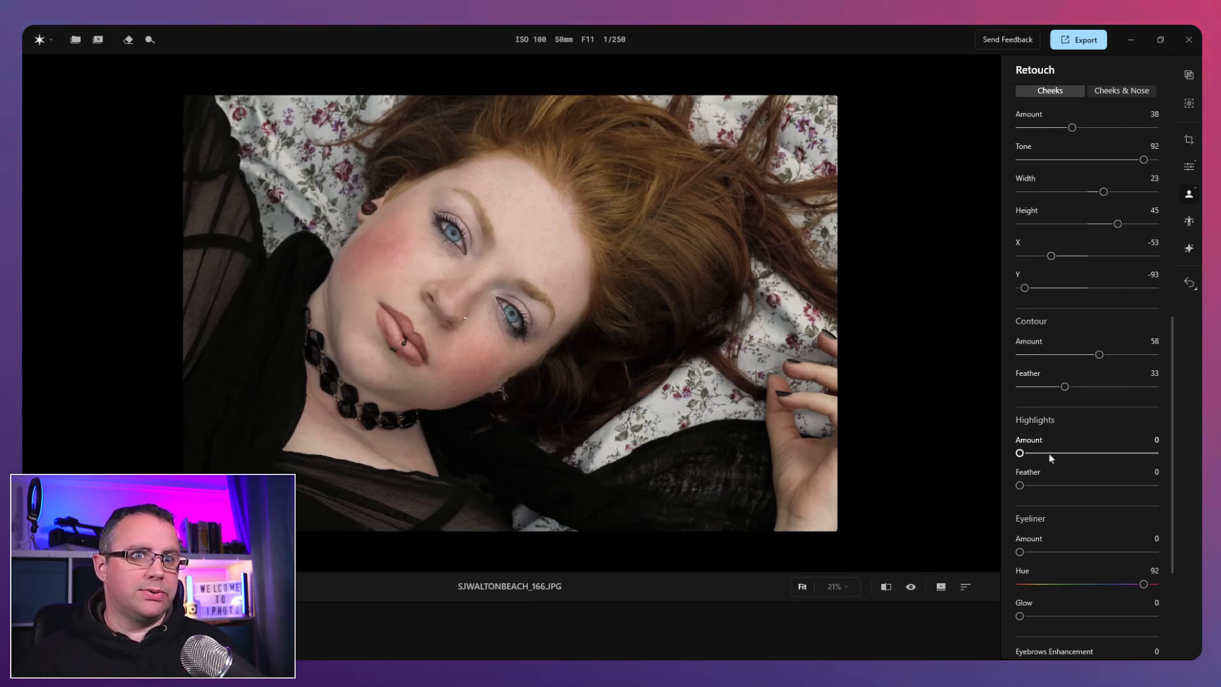
pyautogui.moveTo(1049, 458); pyautogui.dragTo(1090, 454)
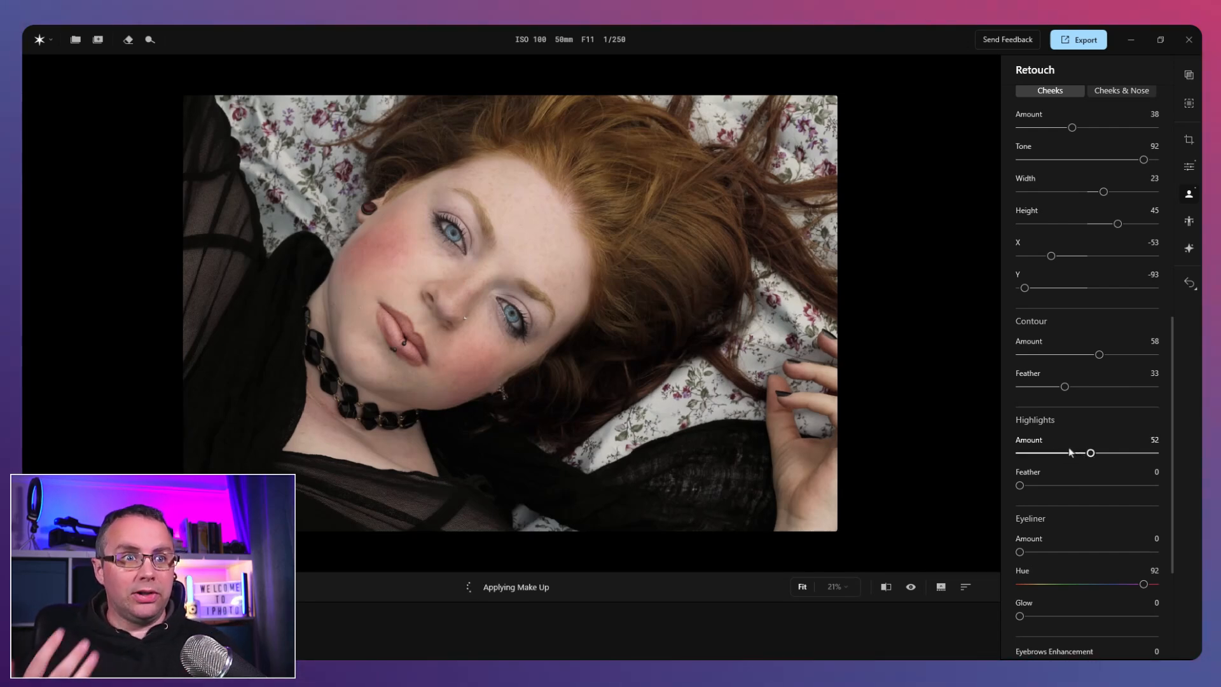
pyautogui.scroll(-5, 1052, 444)
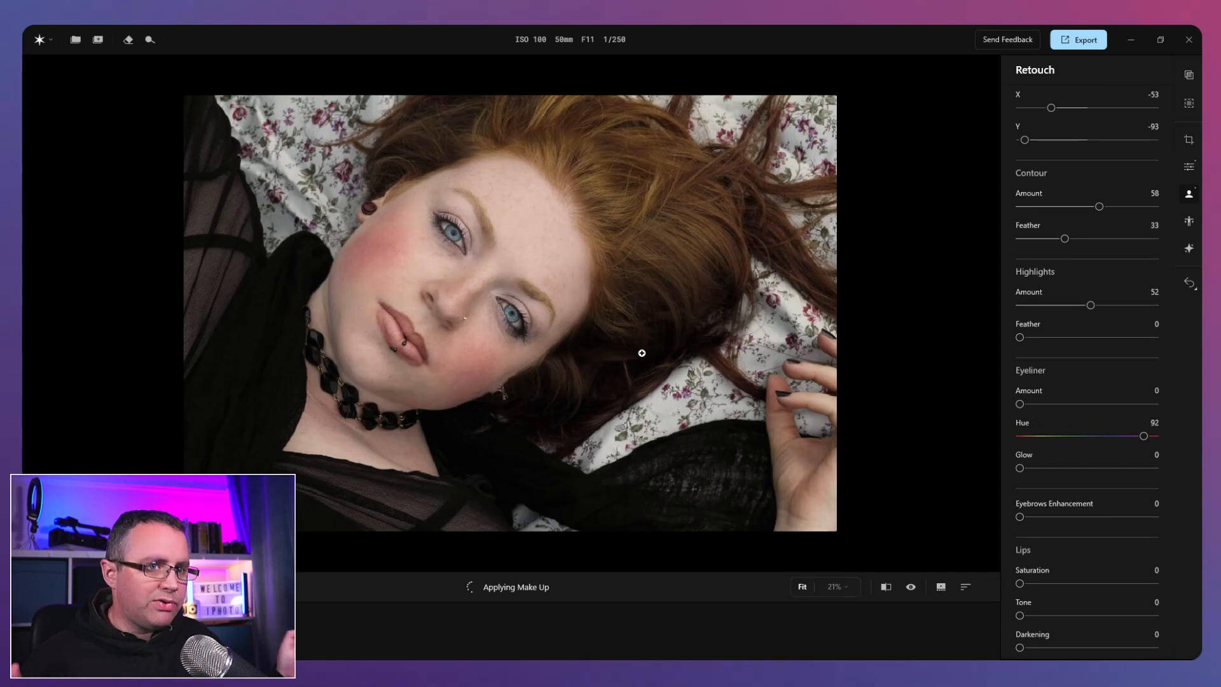
pyautogui.moveTo(1019, 404); pyautogui.dragTo(1143, 404)
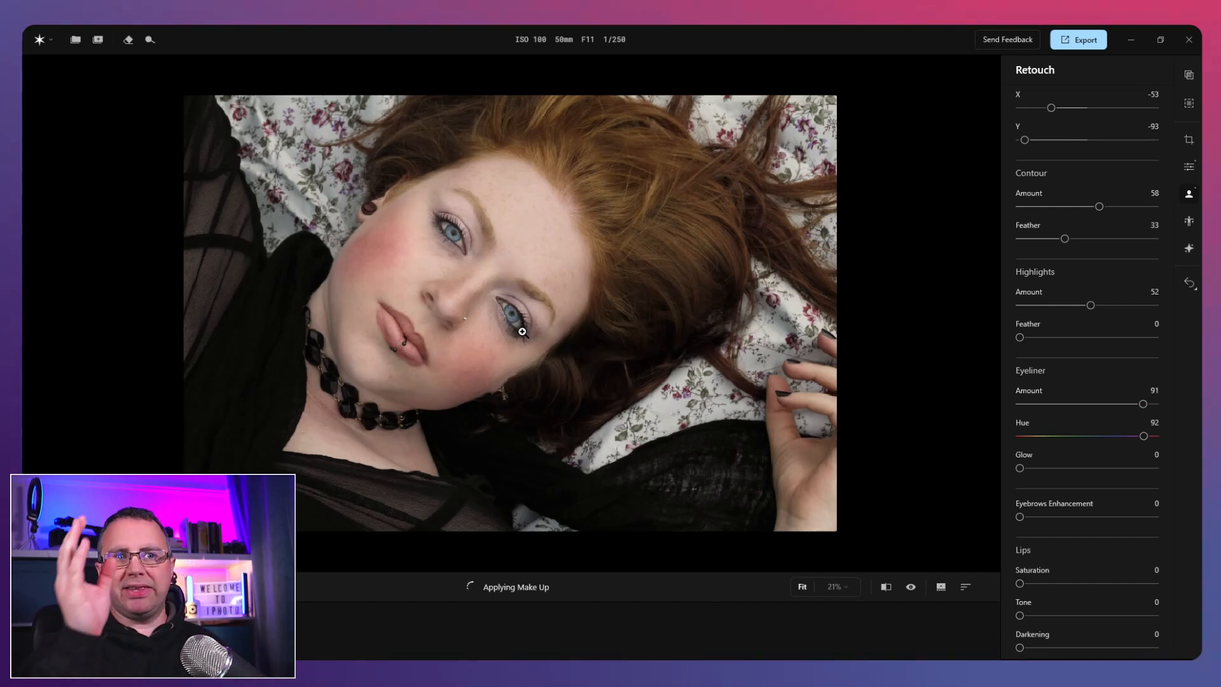
# Step: Reset the Eyeliner Amount to 0, then set its Glow to 11 and Eyebrows Enhancement to 65
pyautogui.click(522, 332)
pyautogui.moveTo(433, 306); pyautogui.dragTo(554, 317)
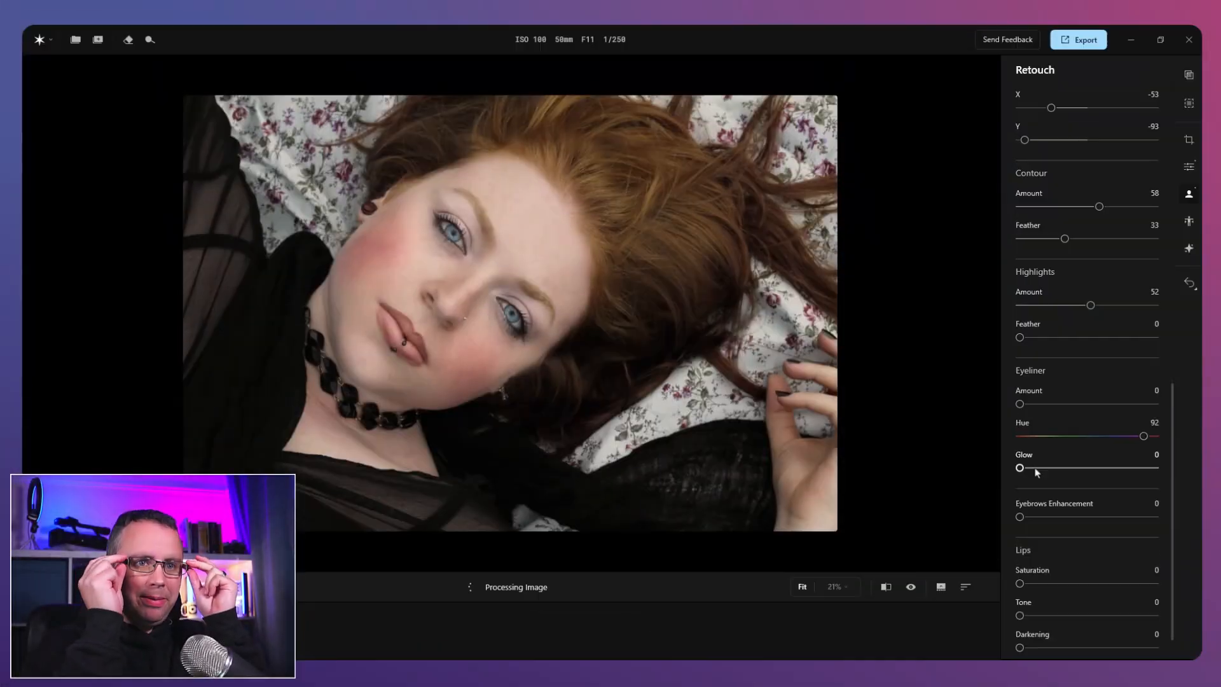
pyautogui.click(1035, 468)
pyautogui.moveTo(1050, 517); pyautogui.dragTo(1110, 521)
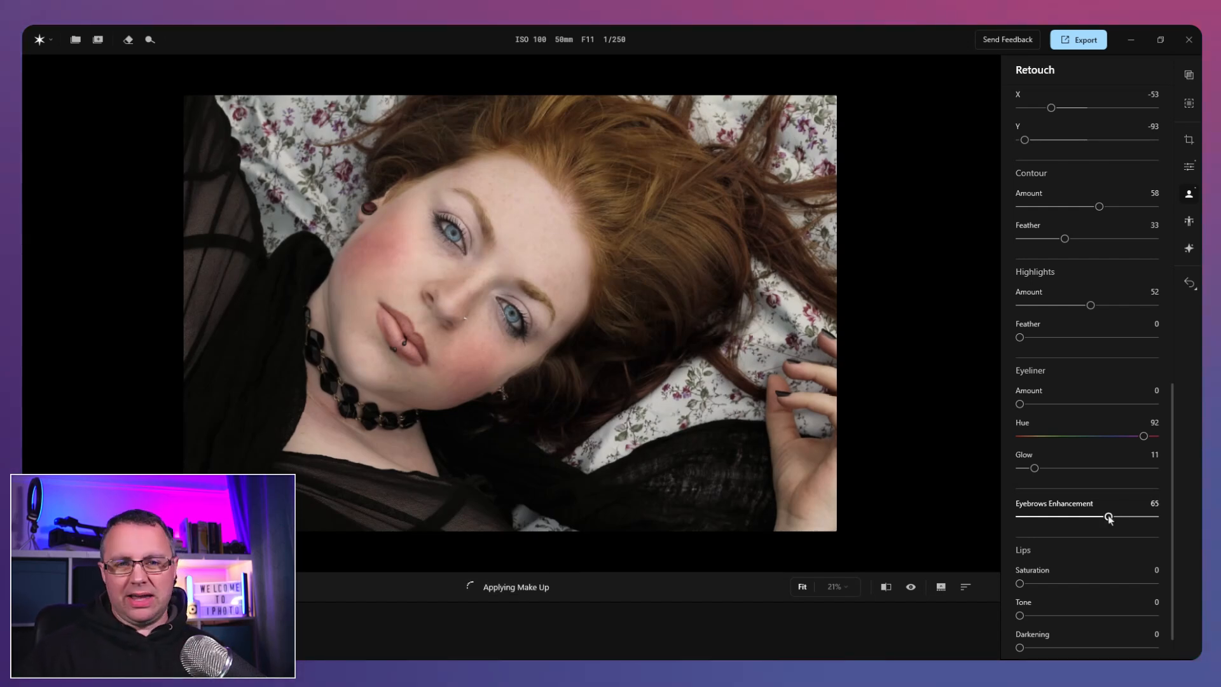
# Step: Set the Lips Saturation to 28, Tone to 20 and Darkening to 34
pyautogui.scroll(-1, 1095, 519)
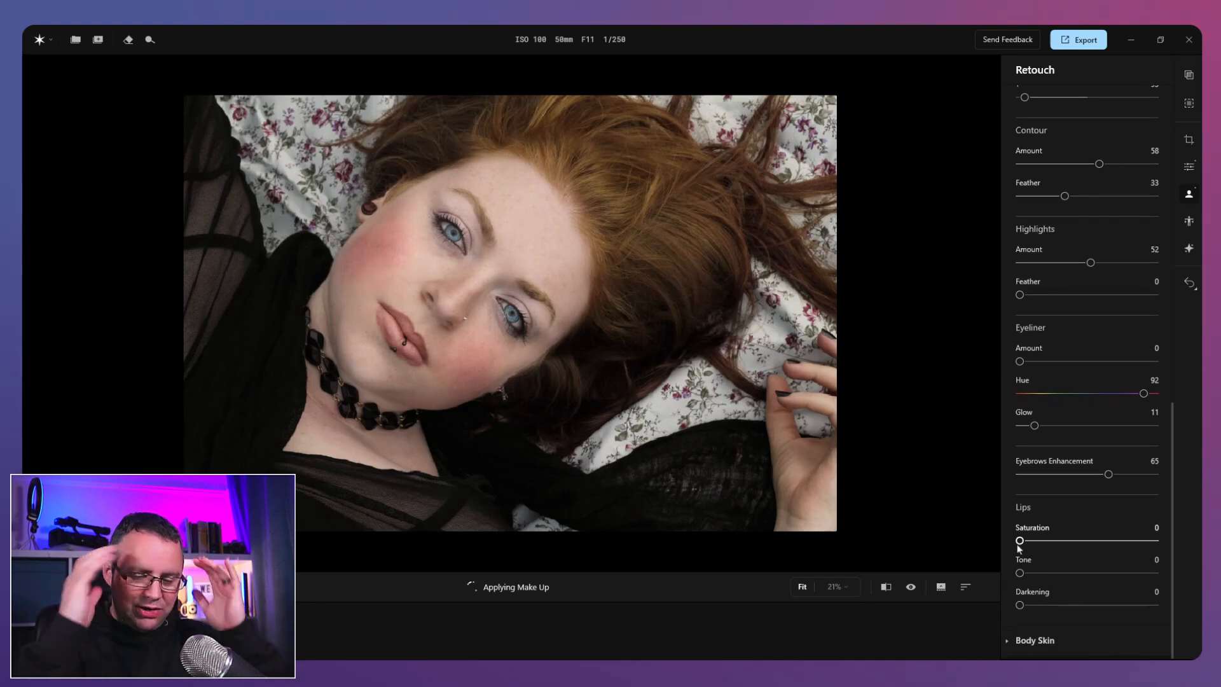
pyautogui.moveTo(1020, 541); pyautogui.dragTo(1058, 541)
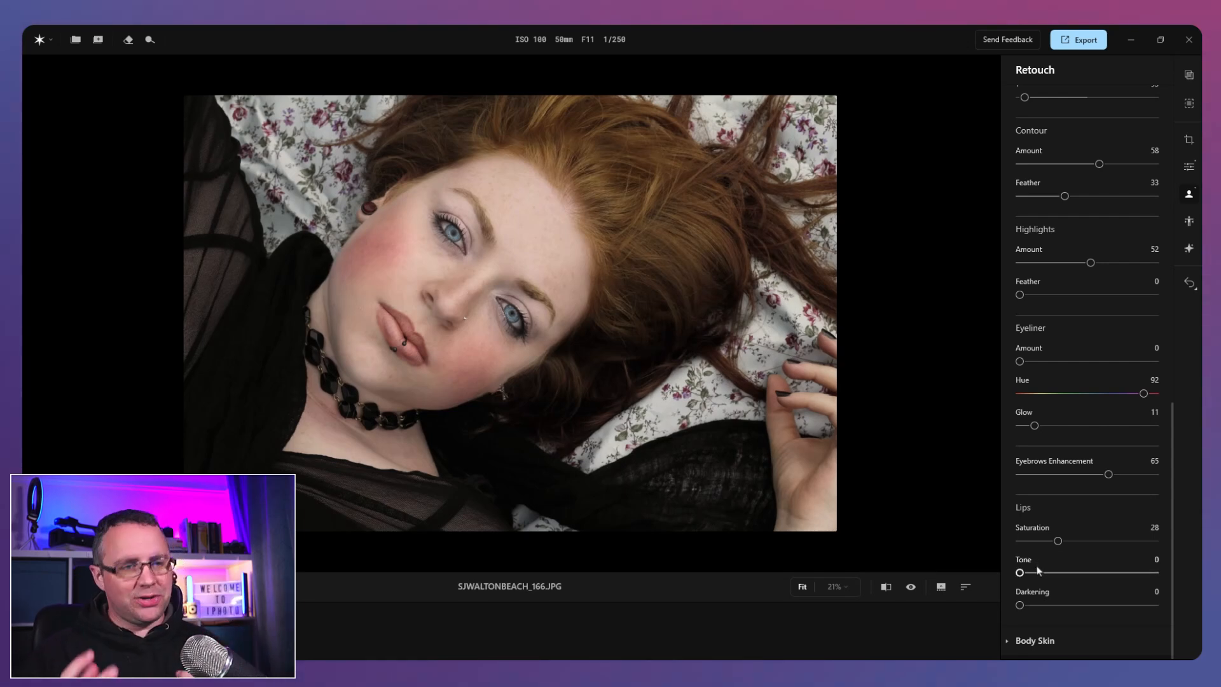
pyautogui.moveTo(1047, 575); pyautogui.dragTo(1069, 609)
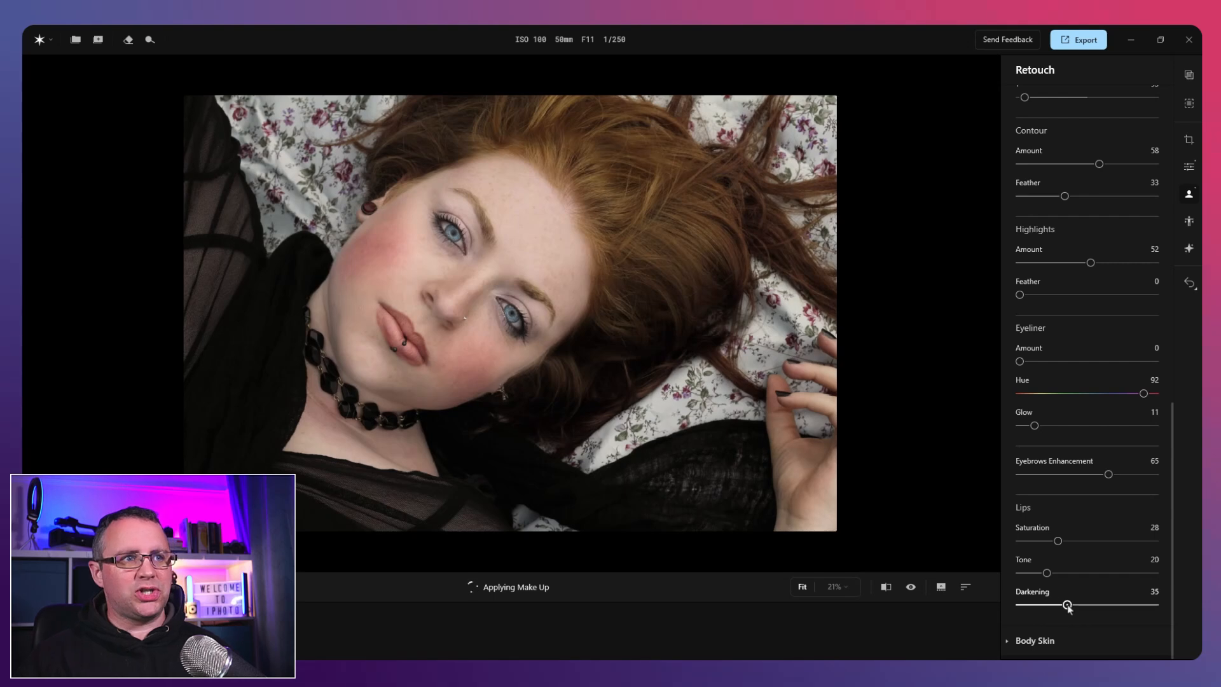
# Step: Set Body Skin Smoothing to 40 and try the Details and Body Skin Color Correction adjustments
pyautogui.click(1037, 641)
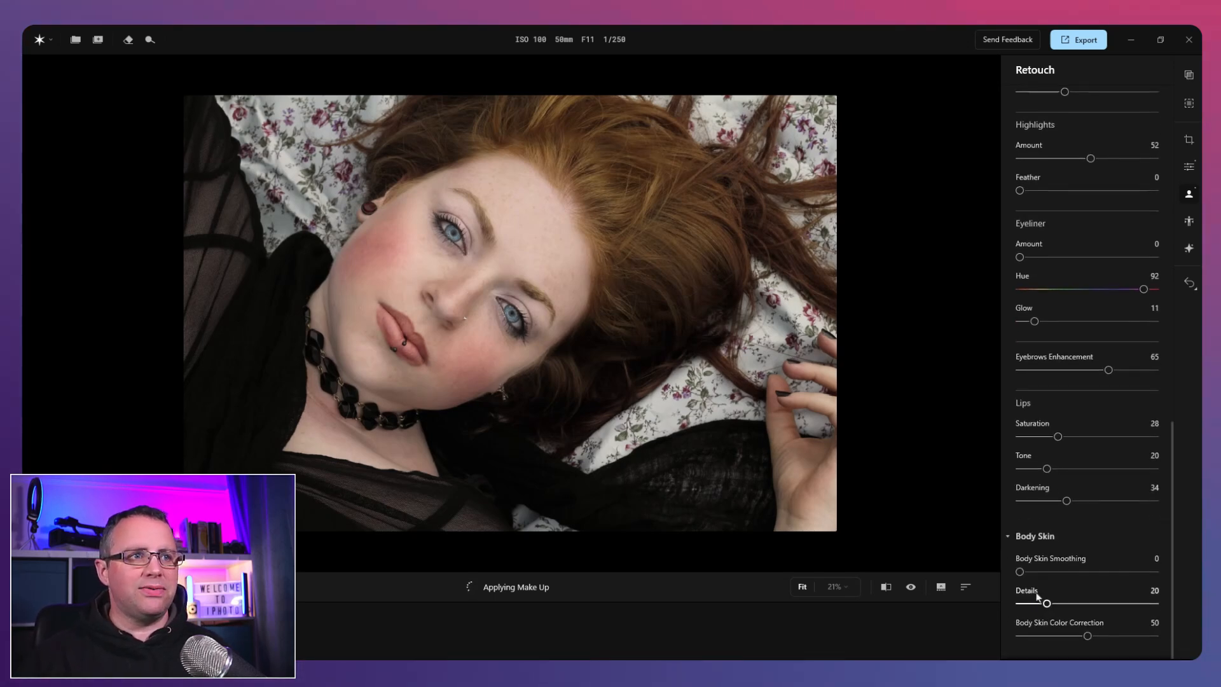
pyautogui.moveTo(1030, 573); pyautogui.dragTo(1062, 573)
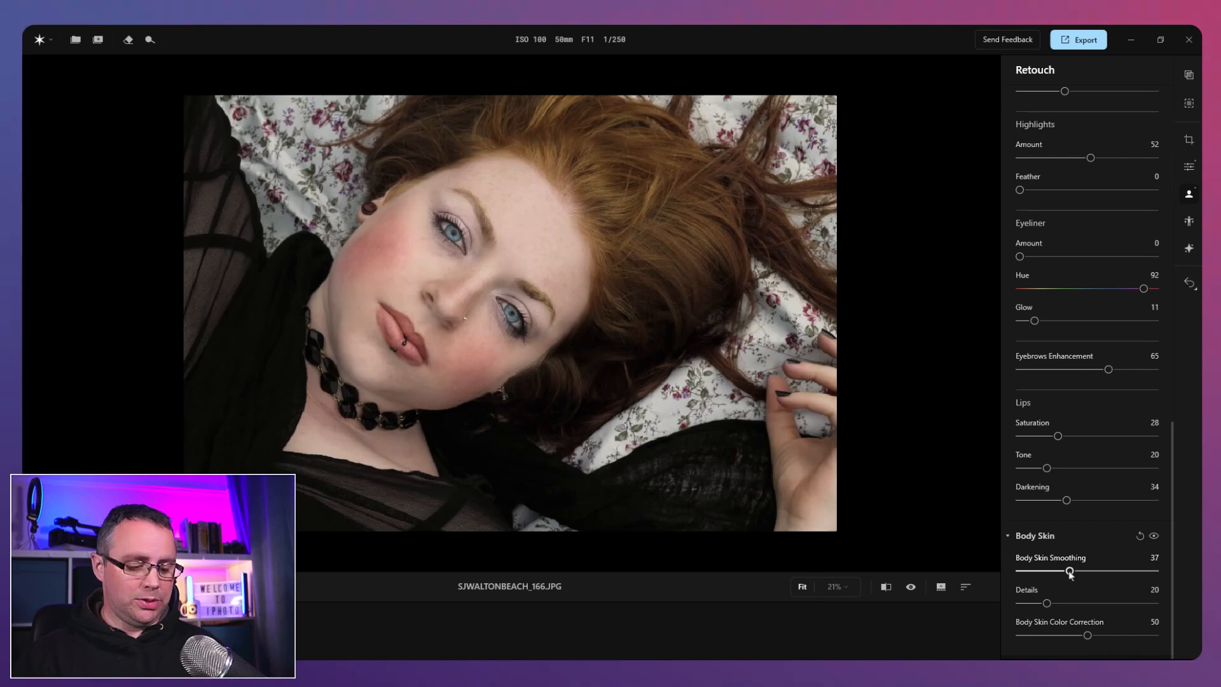
pyautogui.click(1074, 572)
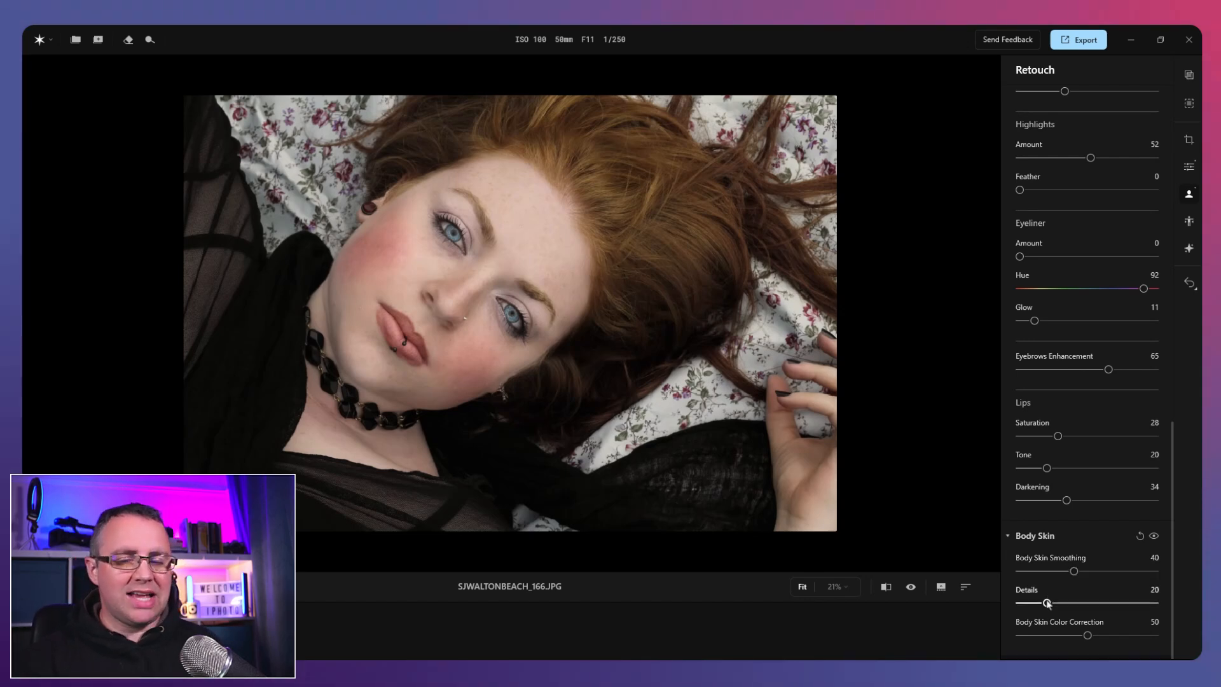
pyautogui.moveTo(1047, 603); pyautogui.dragTo(1090, 635)
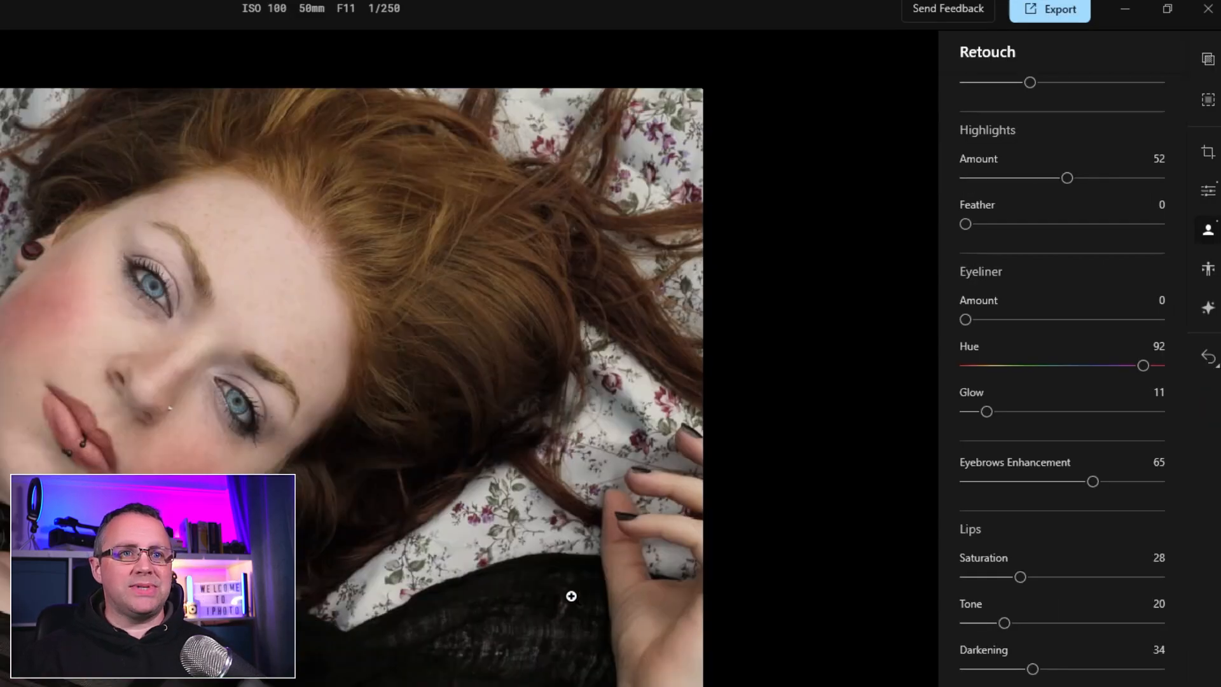
# Step: Try the Reshape tools by slimming the face, raising Face Slim to 32 and on to 73
pyautogui.scroll(3, 1062, 381)
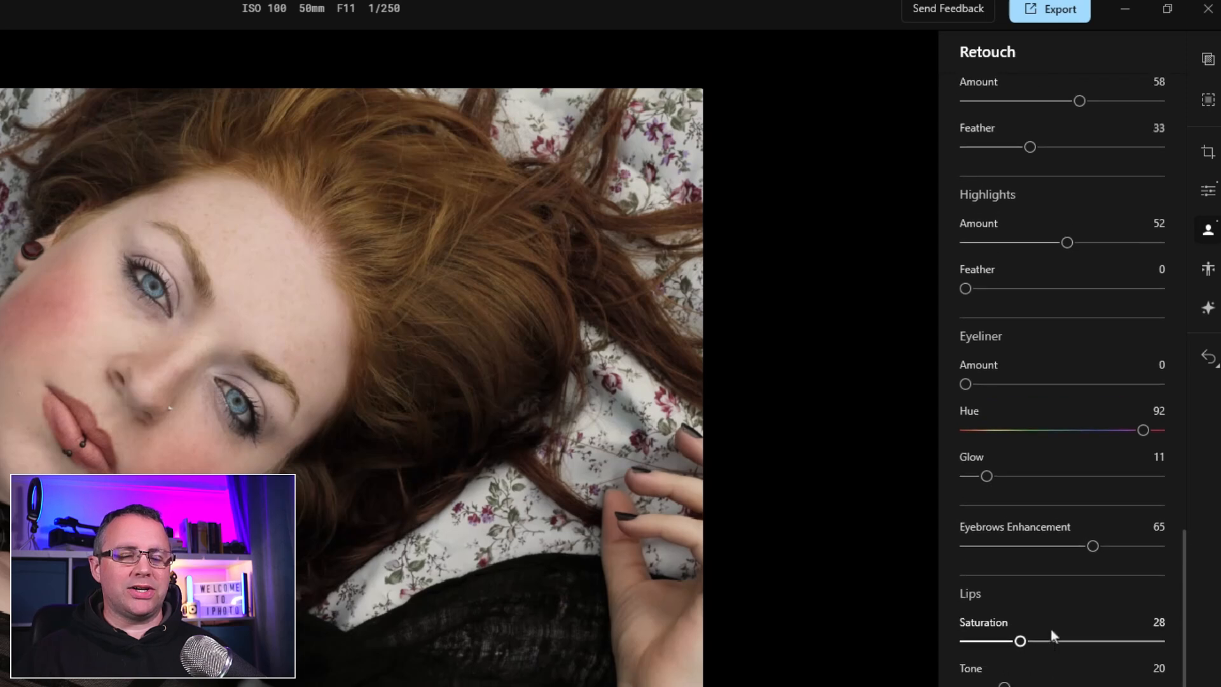
pyautogui.click(1209, 269)
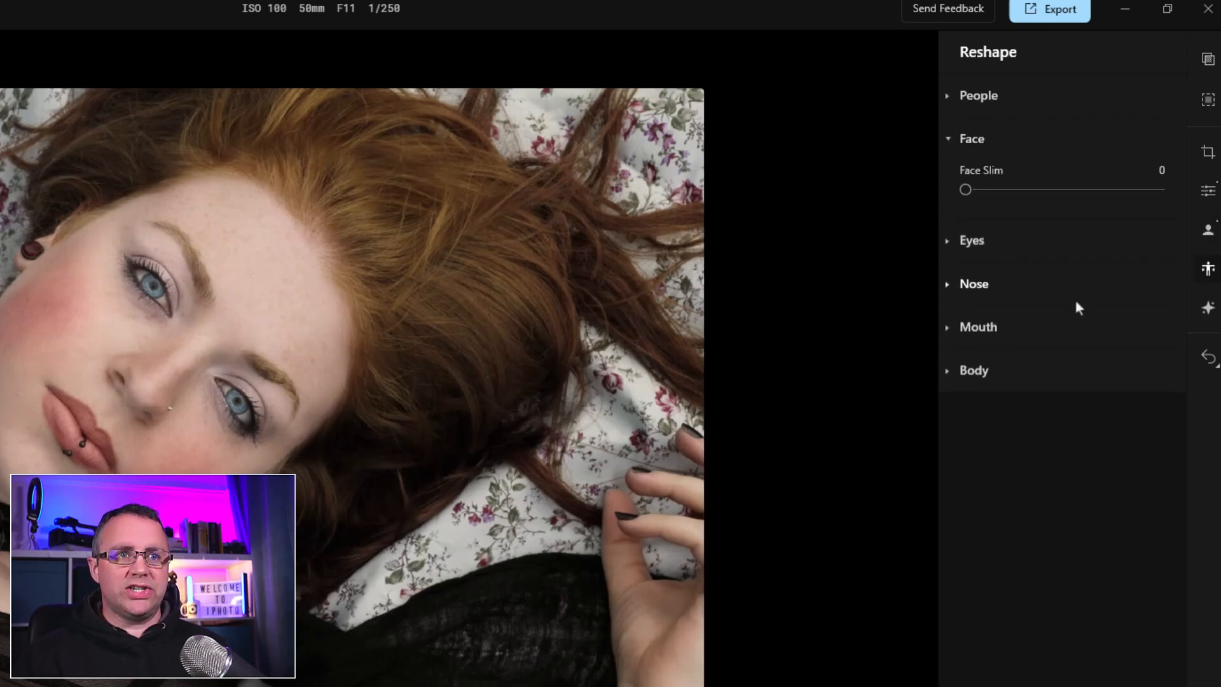
pyautogui.click(962, 95)
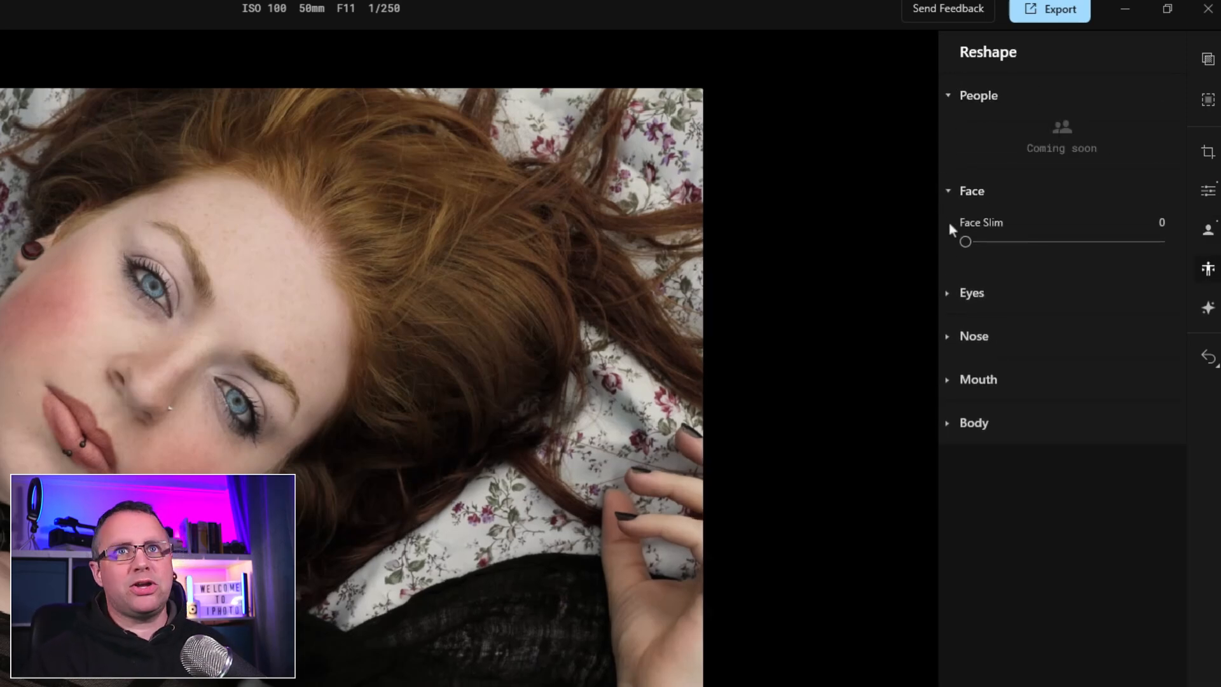
pyautogui.moveTo(965, 242); pyautogui.dragTo(1029, 243)
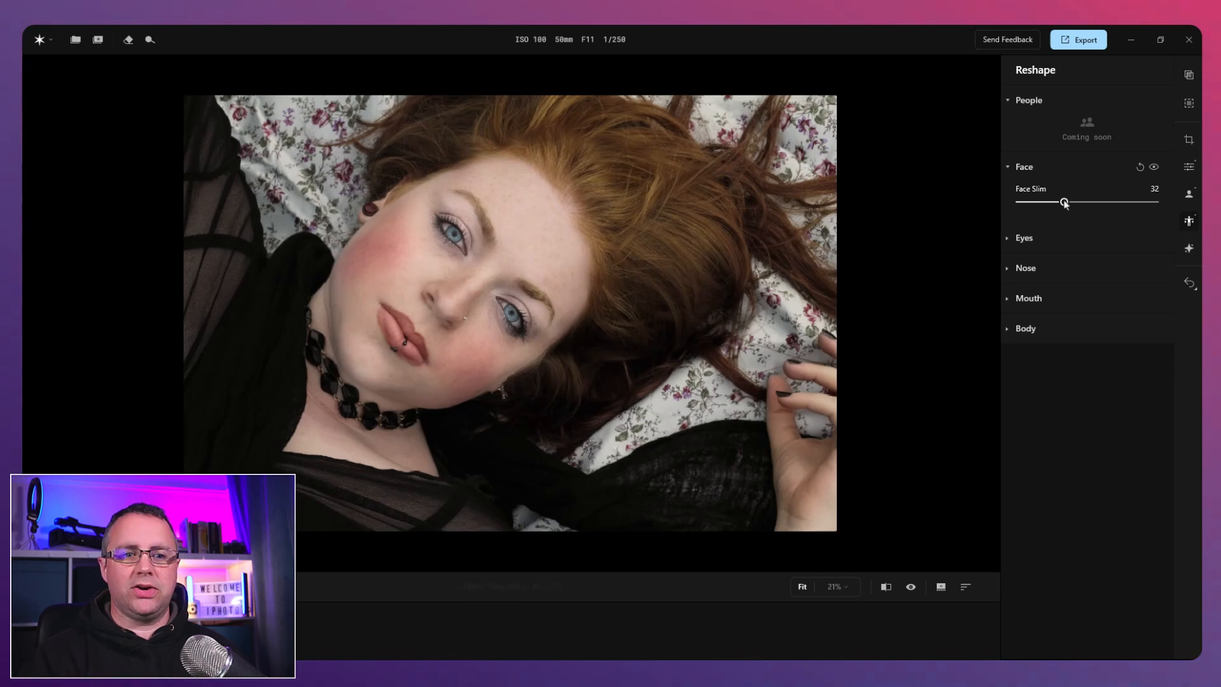
pyautogui.moveTo(1064, 202); pyautogui.dragTo(1119, 202)
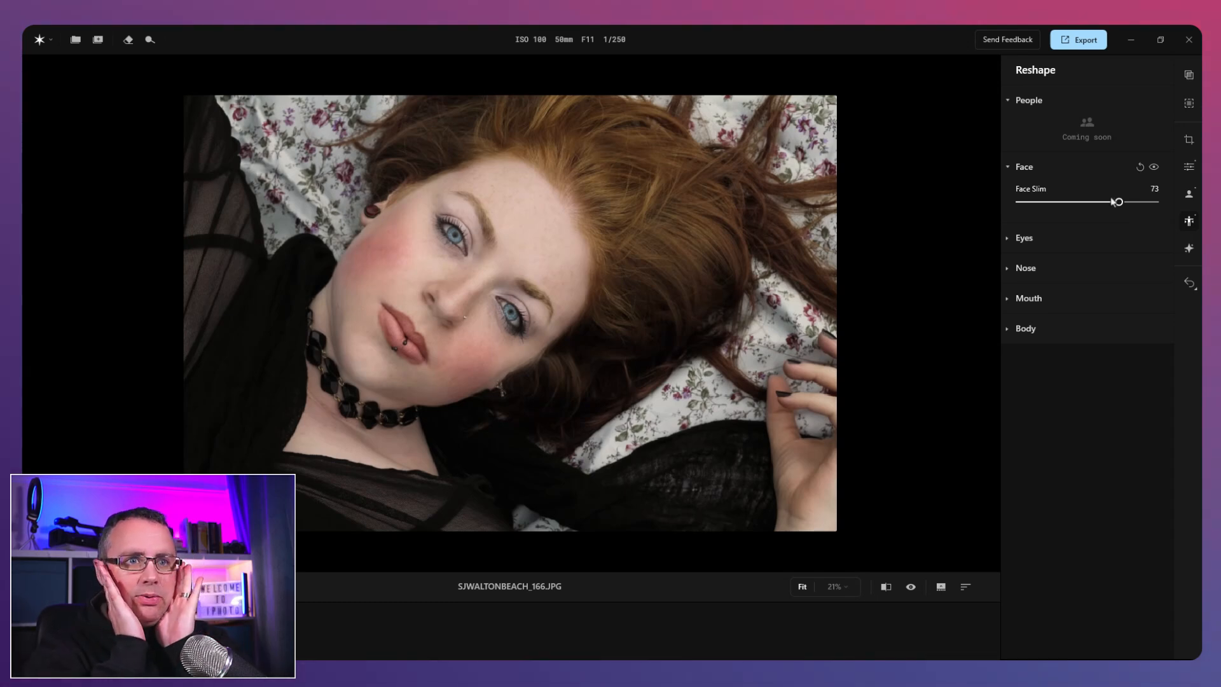
# Step: Try the eye Shape and Eyebrows Arch adjustments, and reset Face Slim to 0
pyautogui.click(1010, 237)
pyautogui.moveTo(1020, 274); pyautogui.dragTo(987, 284)
pyautogui.moveTo(1092, 323); pyautogui.dragTo(1060, 324)
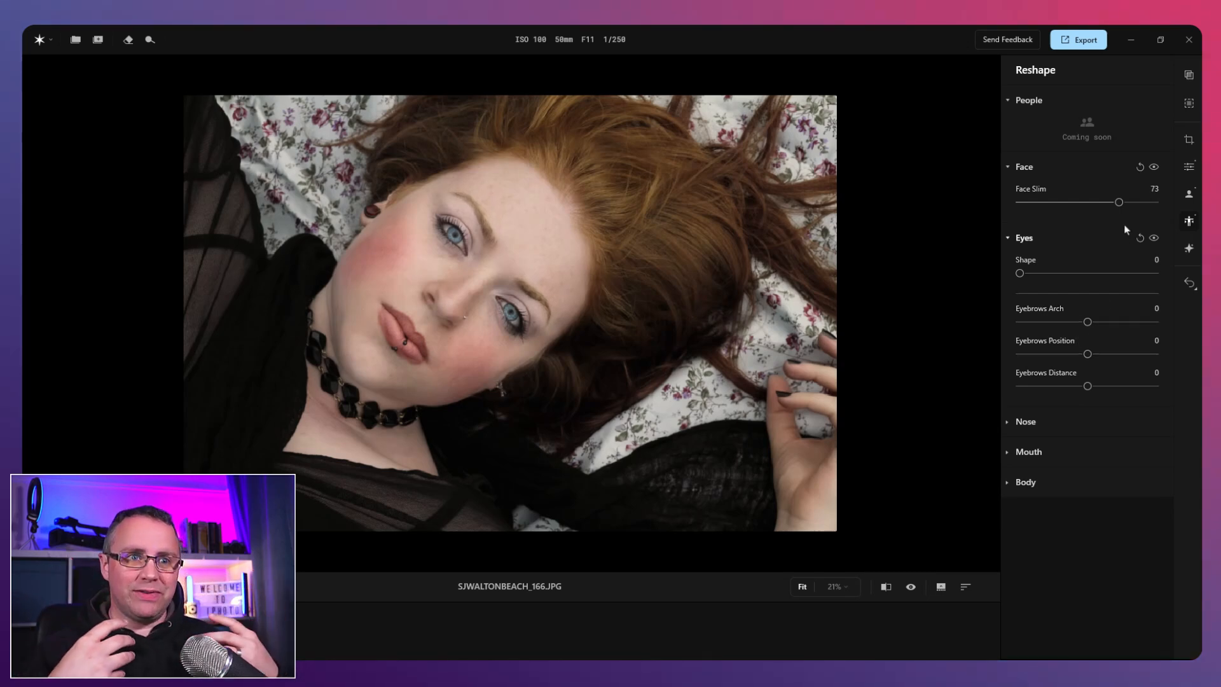
pyautogui.doubleClick(1119, 202)
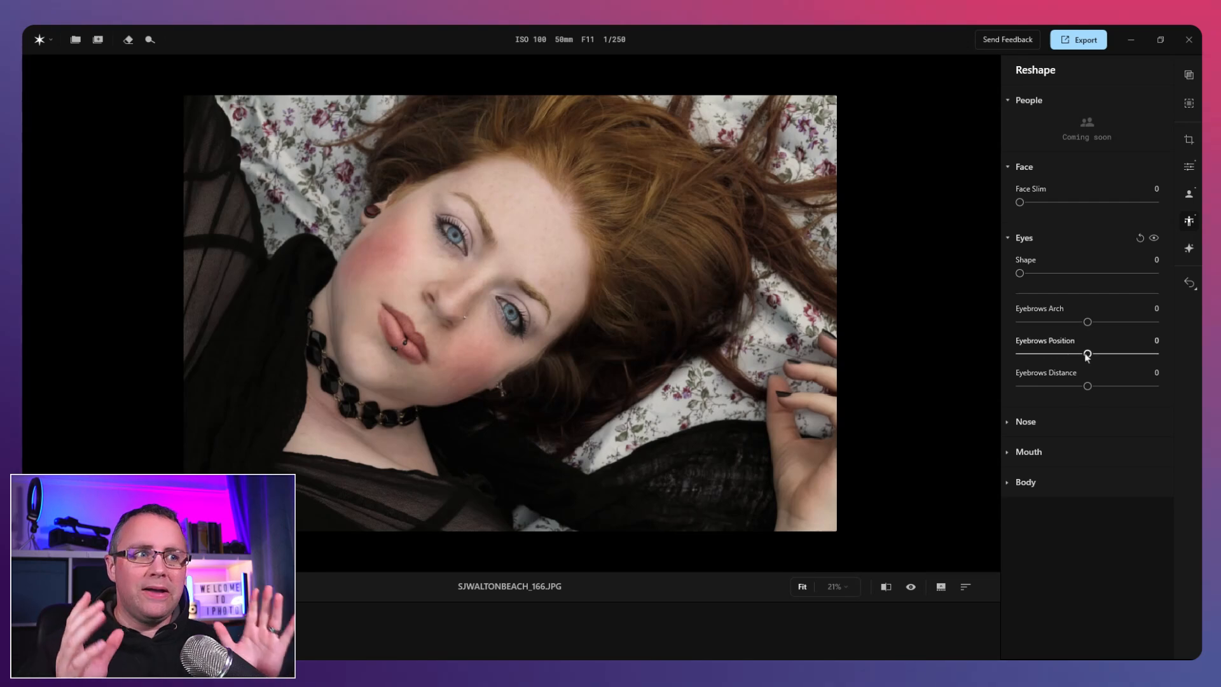
# Step: Shift the eyebrows up and down and apart, ending at Eyebrows Position -27 and Eyebrows Distance -16
pyautogui.moveTo(1088, 354); pyautogui.dragTo(1121, 353)
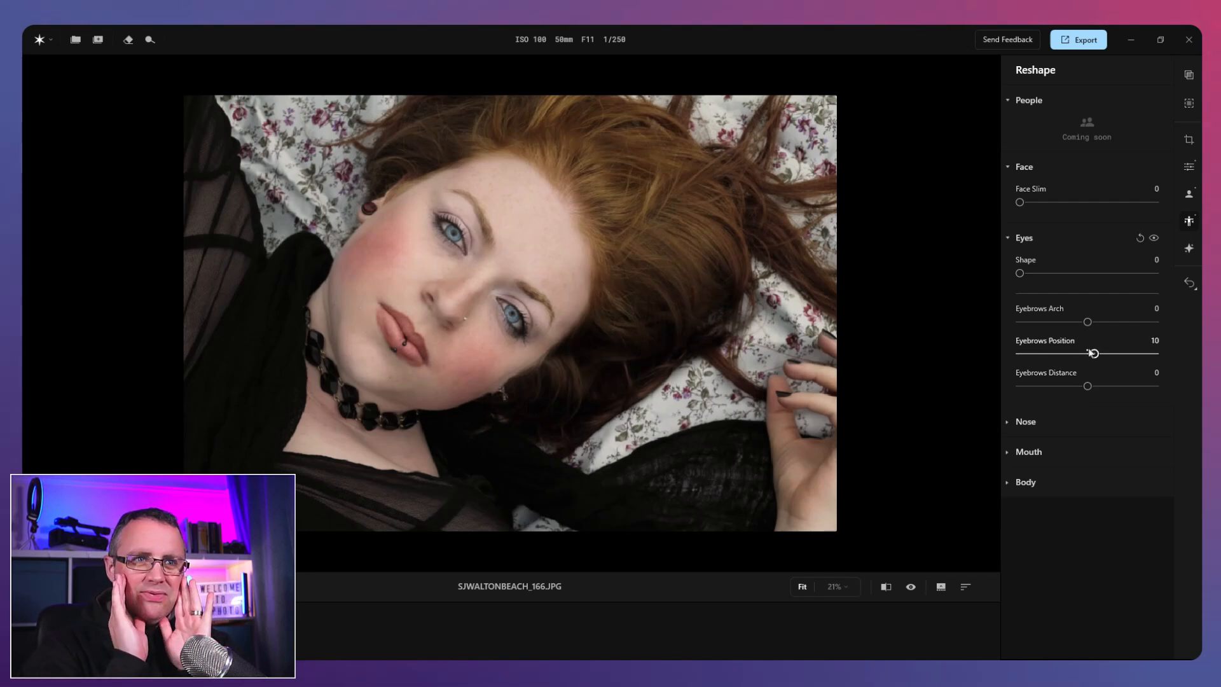
pyautogui.moveTo(1046, 355)
pyautogui.mouseDown()
pyautogui.moveTo(1089, 355)
pyautogui.moveTo(1069, 357)
pyautogui.mouseUp()
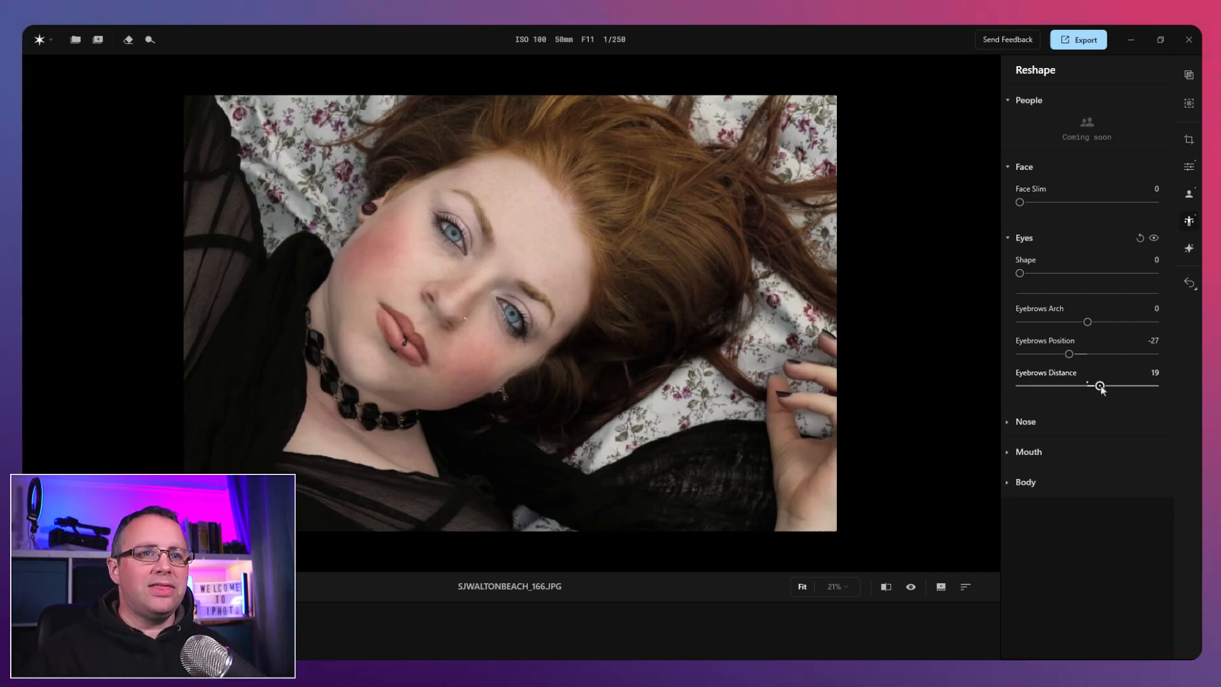
pyautogui.moveTo(1102, 389); pyautogui.dragTo(1056, 395)
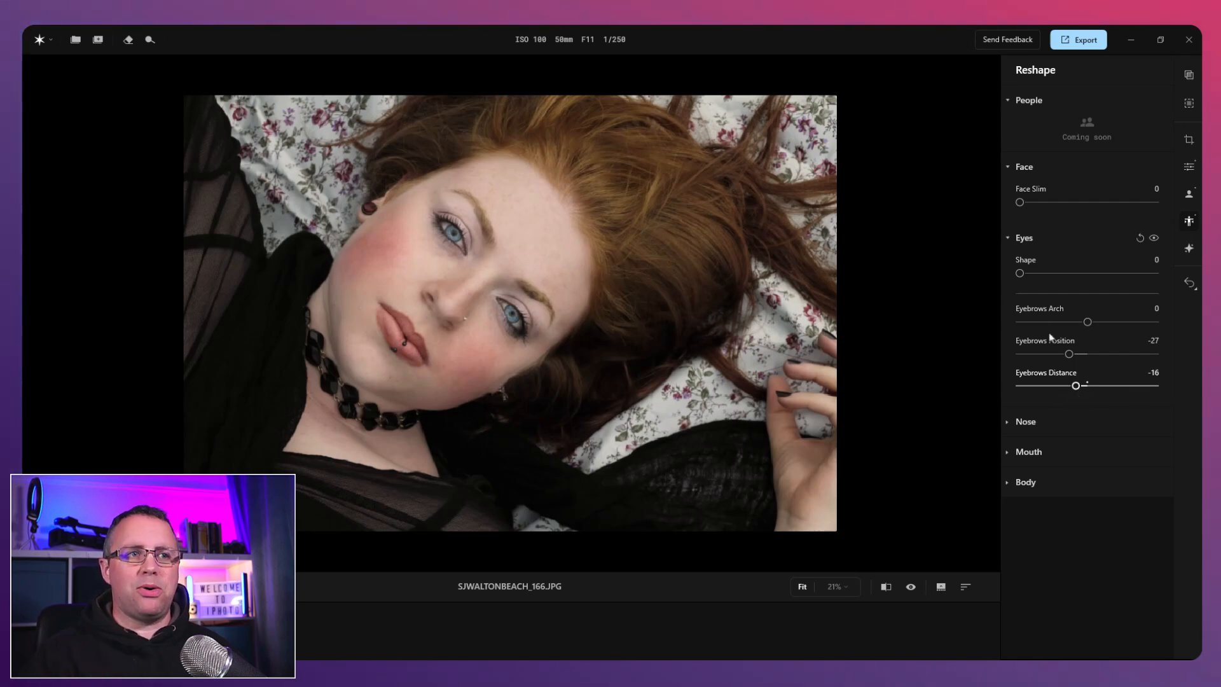
# Step: Try the Nose Bridge Shape and Nose Tip Shape adjustments, ending at a bridge value of -1
pyautogui.click(1009, 239)
pyautogui.click(1011, 268)
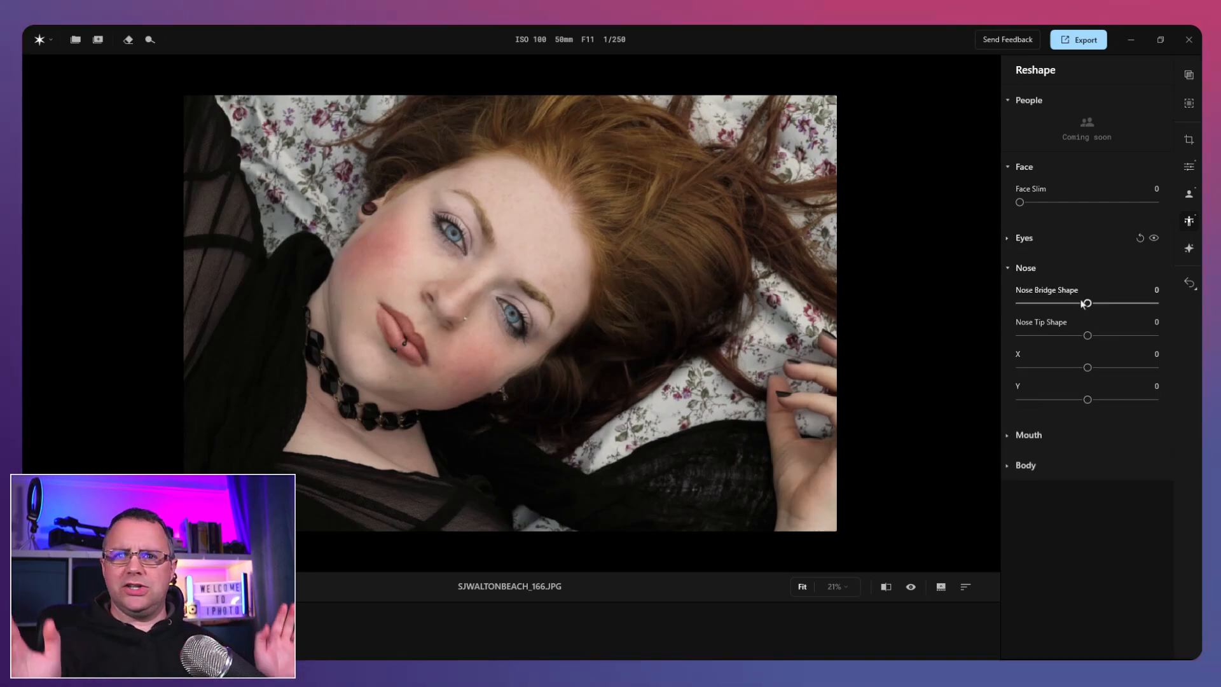
pyautogui.moveTo(1086, 303); pyautogui.dragTo(1072, 338)
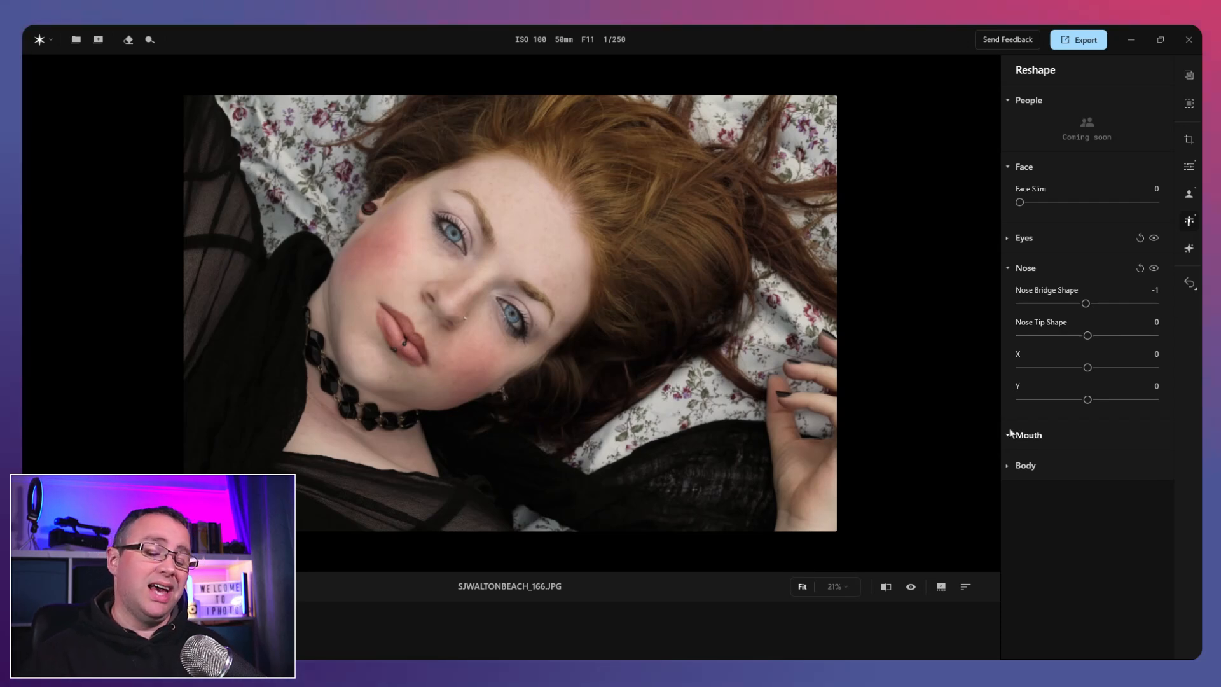
# Step: Try the lip position and shapes, ending at Lips Position -1 and Lower Lip Shape -2, and show the Body reshape options
pyautogui.click(1029, 435)
pyautogui.click(1025, 268)
pyautogui.moveTo(1087, 333); pyautogui.dragTo(1109, 335)
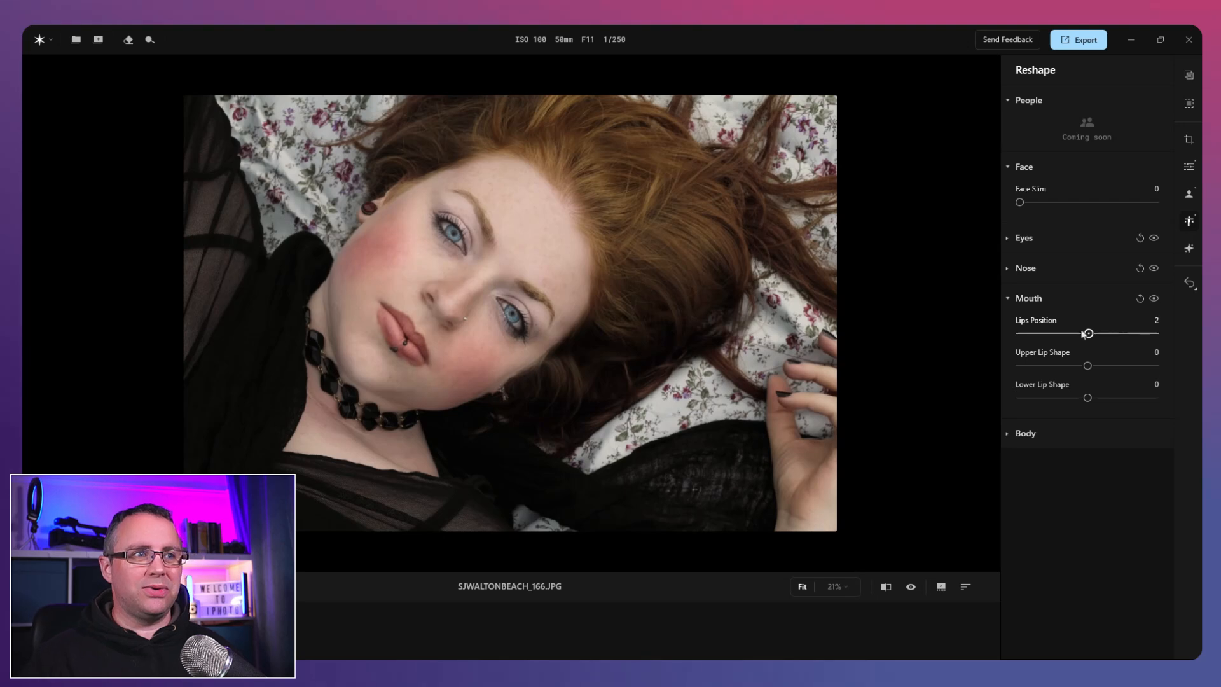
pyautogui.moveTo(1086, 334)
pyautogui.mouseDown()
pyautogui.moveTo(1040, 333)
pyautogui.moveTo(1085, 335)
pyautogui.mouseUp()
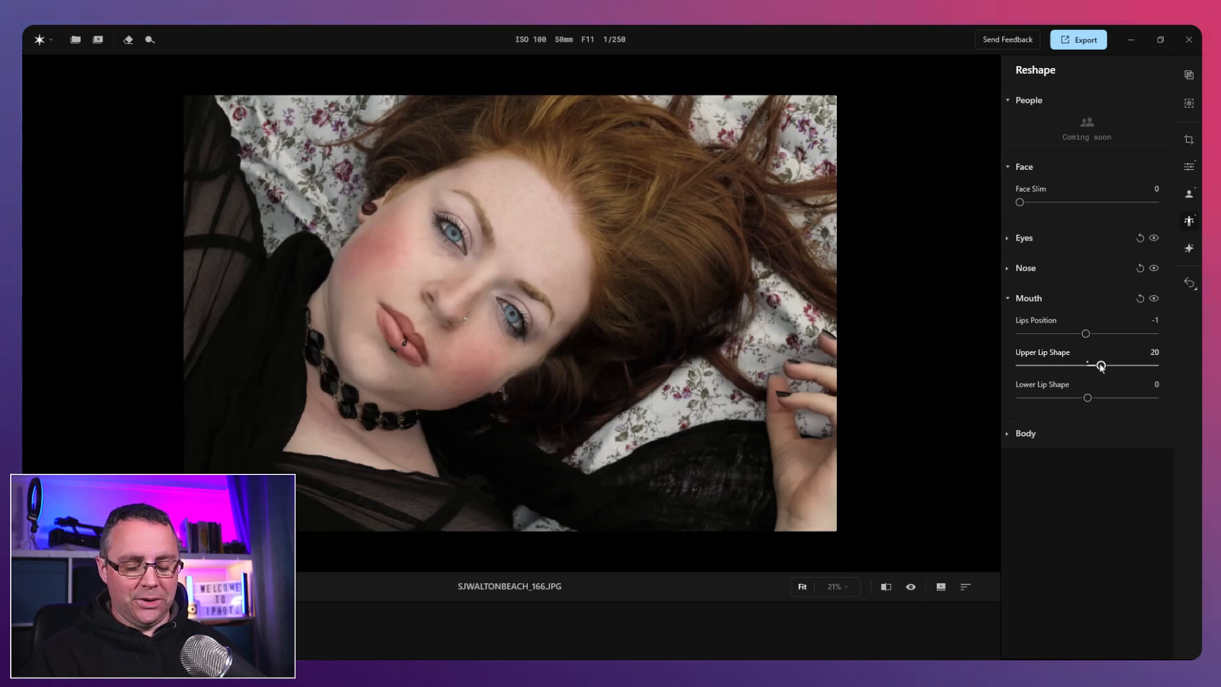
pyautogui.moveTo(1105, 367); pyautogui.dragTo(1030, 399)
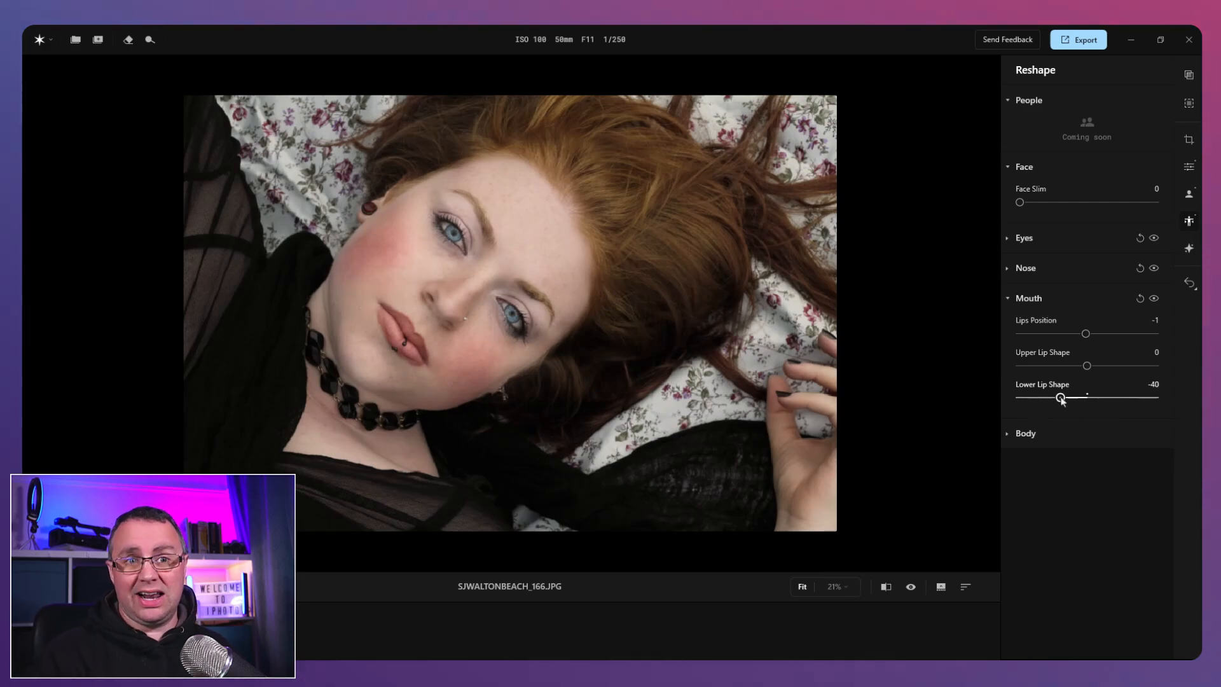
pyautogui.click(1007, 433)
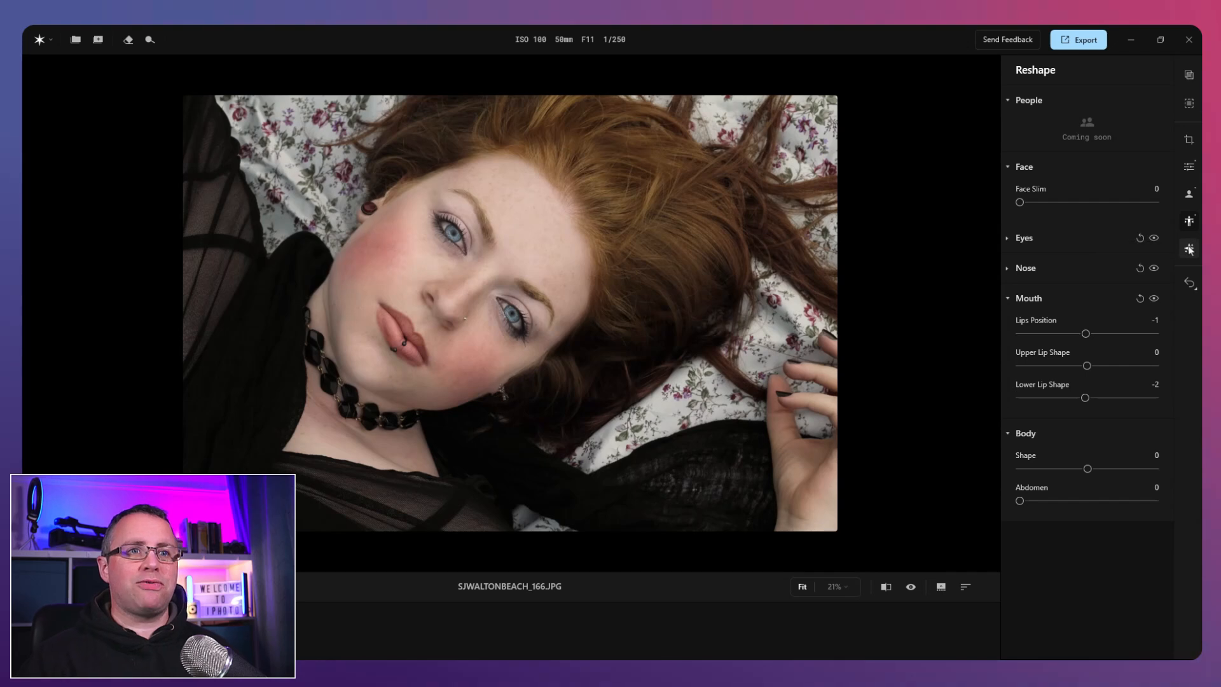
# Step: Examine the Studio Light, Portrait Bokeh and LUTs settings in the Creative Effects
pyautogui.click(1189, 249)
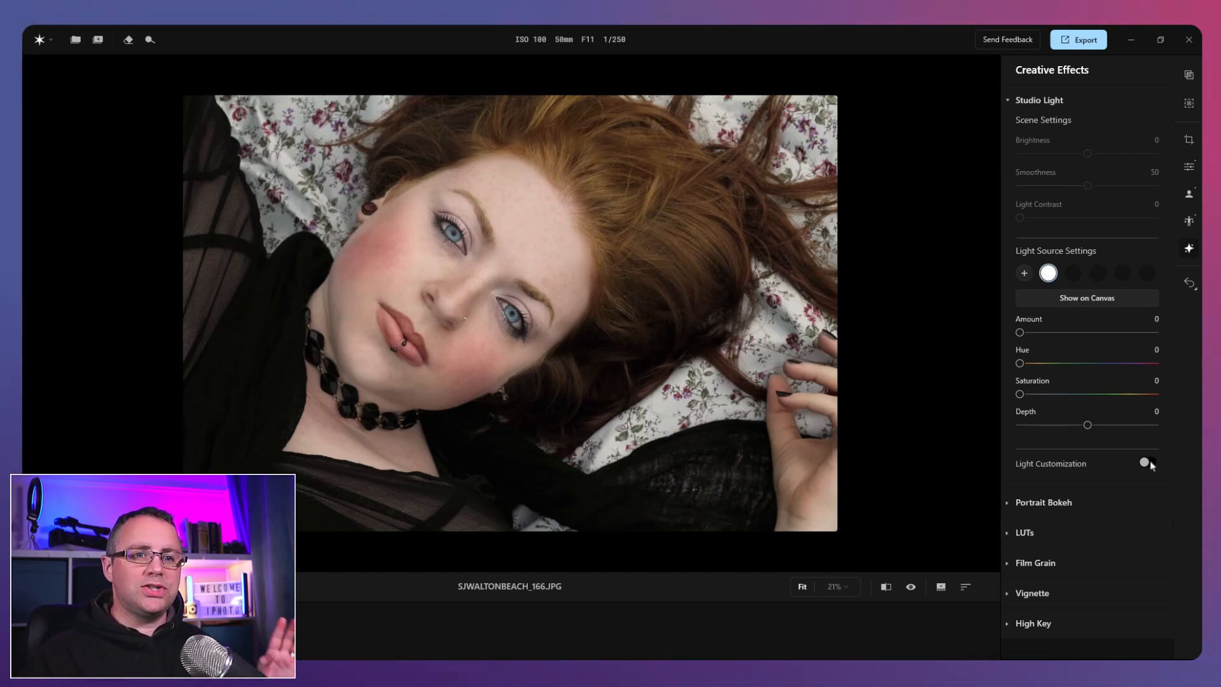
pyautogui.click(1065, 498)
pyautogui.scroll(-4, 1041, 398)
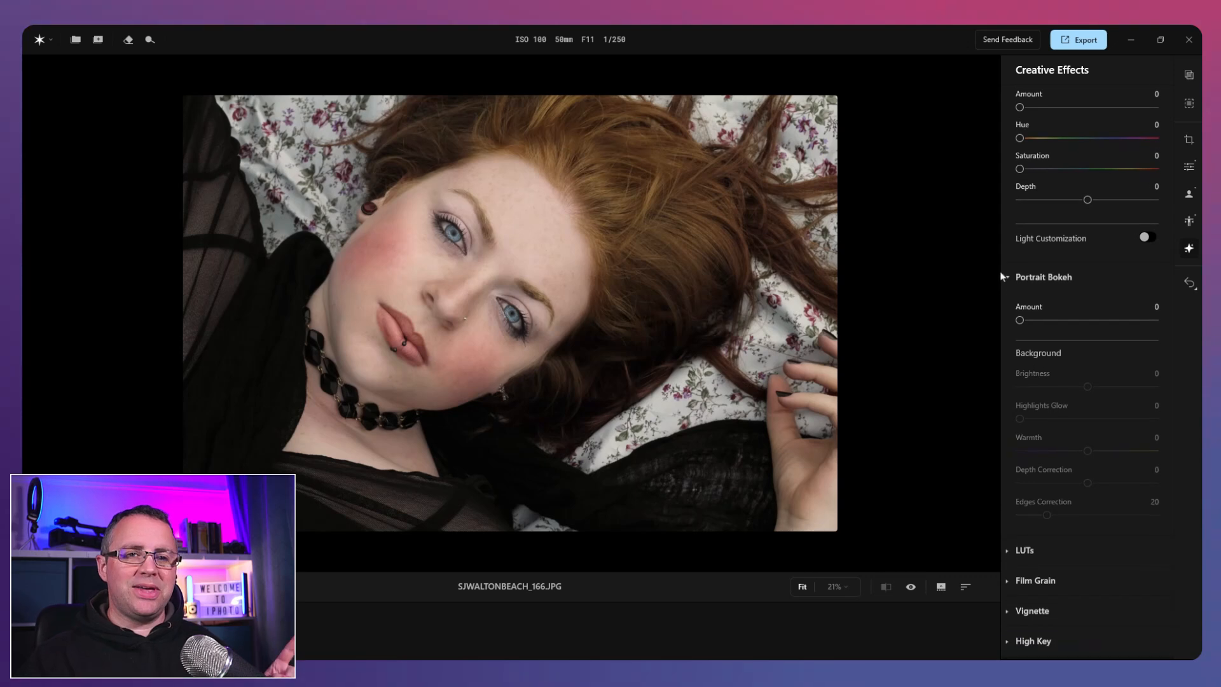
pyautogui.click(1009, 277)
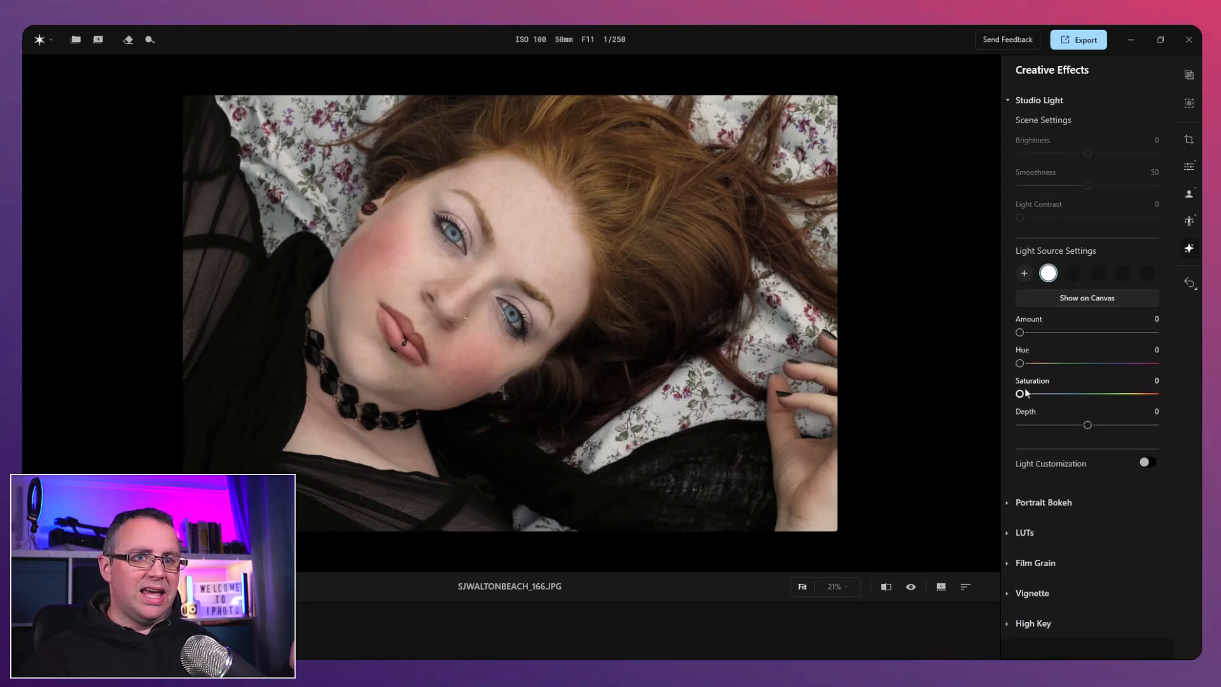
pyautogui.click(1017, 532)
pyautogui.scroll(-2, 1024, 509)
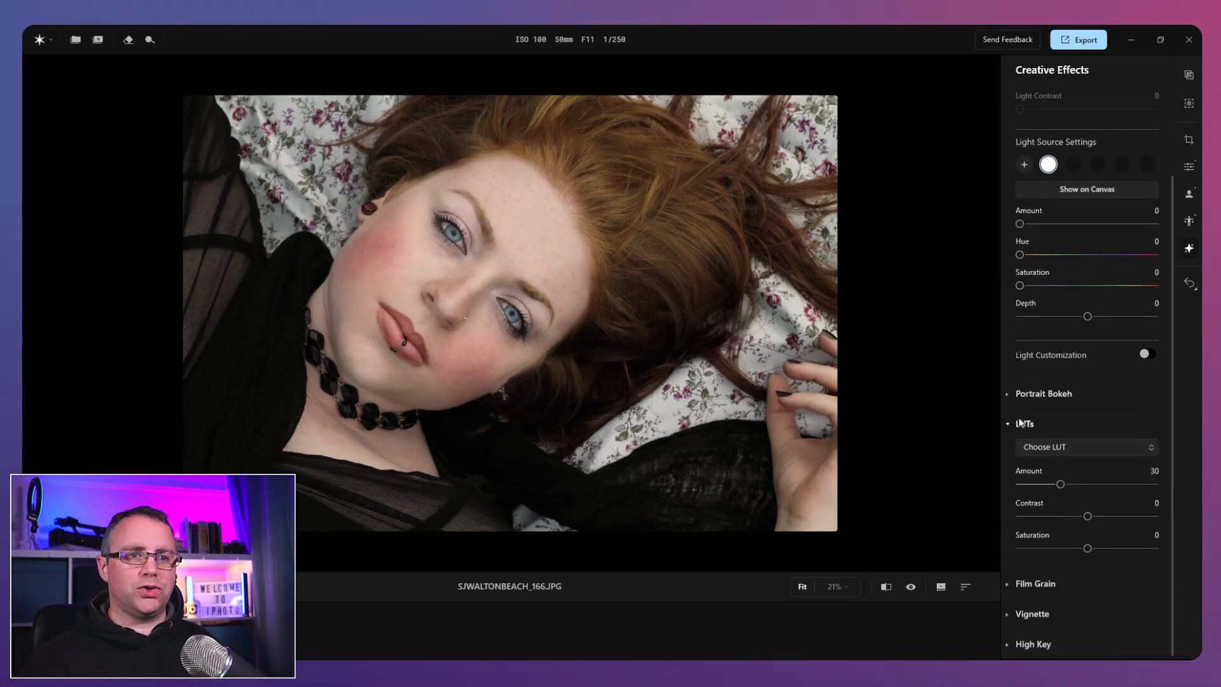
pyautogui.click(1059, 445)
pyautogui.click(1060, 445)
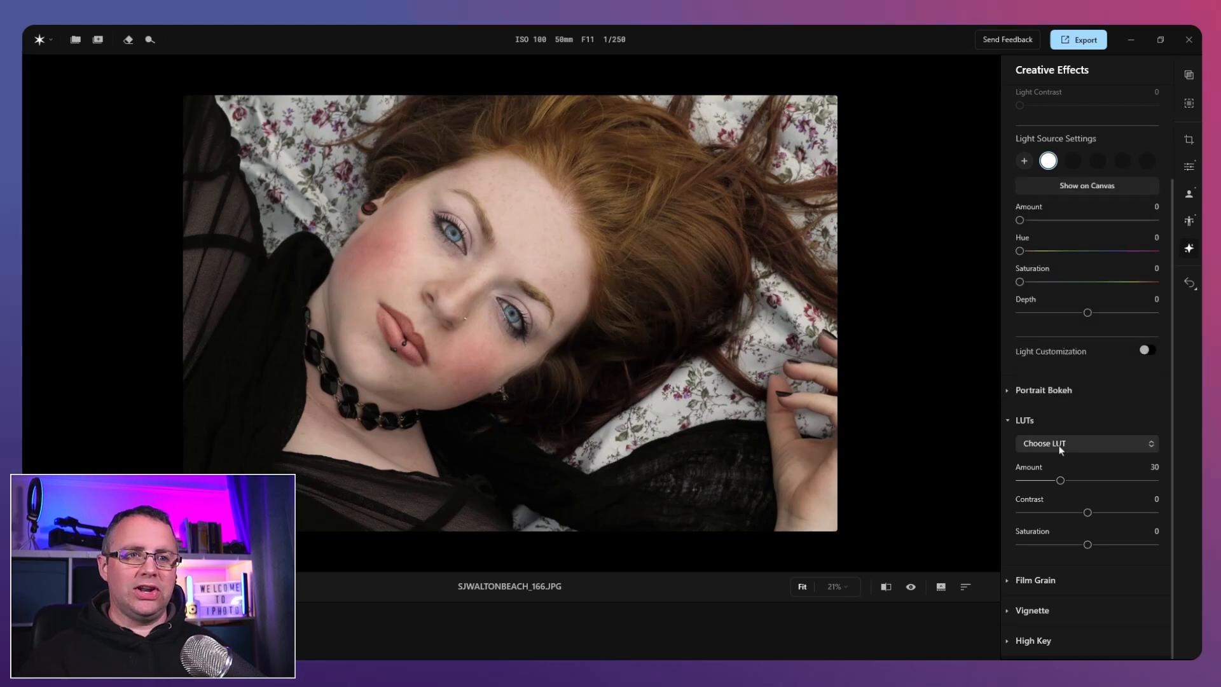
pyautogui.click(1021, 421)
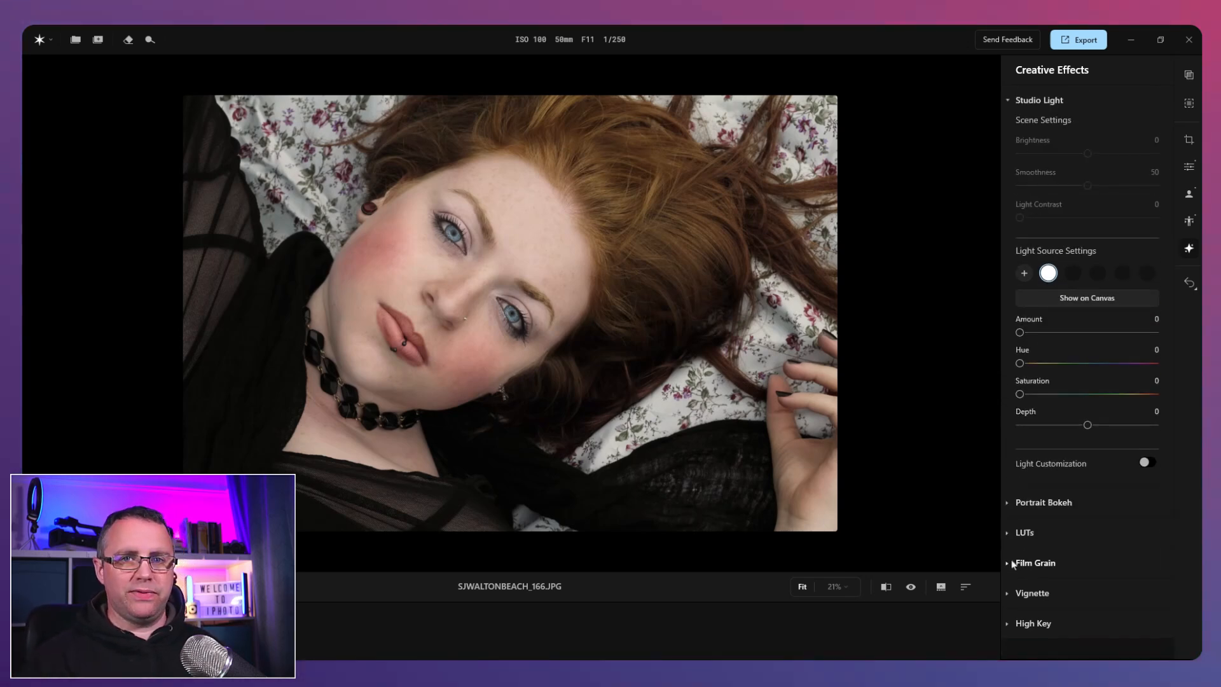
# Step: Examine the Film Grain, Vignette and High Key settings in the Creative Effects
pyautogui.click(1026, 565)
pyautogui.click(1012, 476)
pyautogui.click(1018, 592)
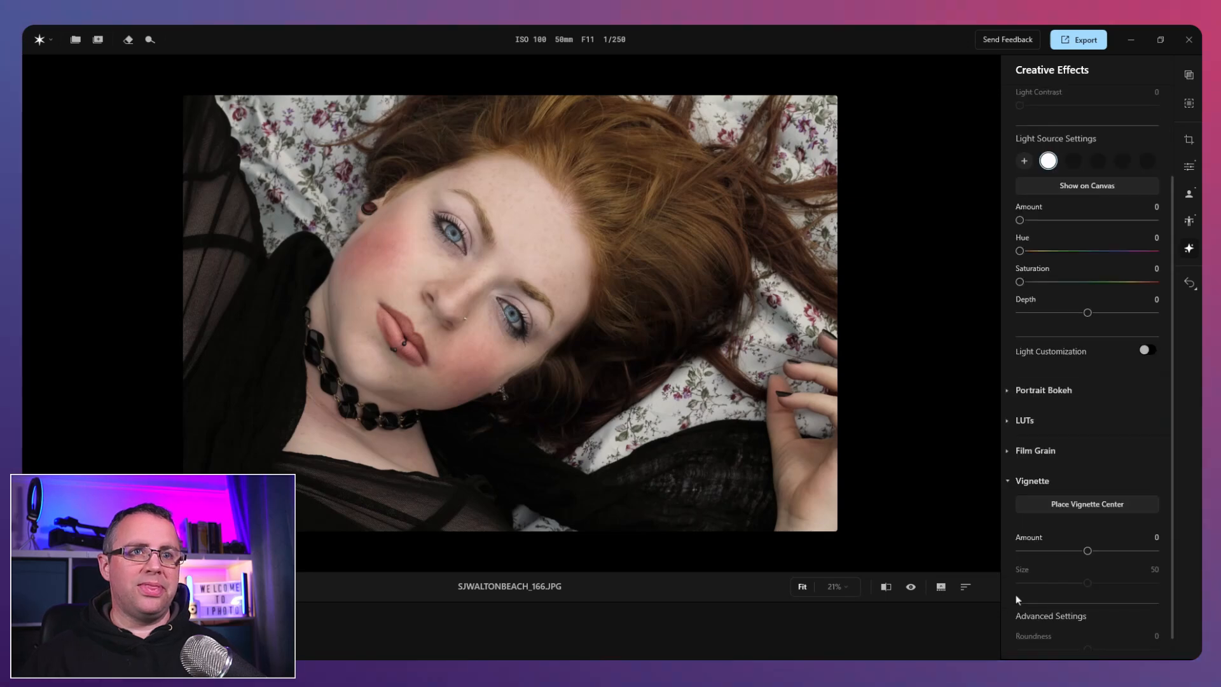
pyautogui.scroll(-2, 1024, 508)
pyautogui.click(1021, 382)
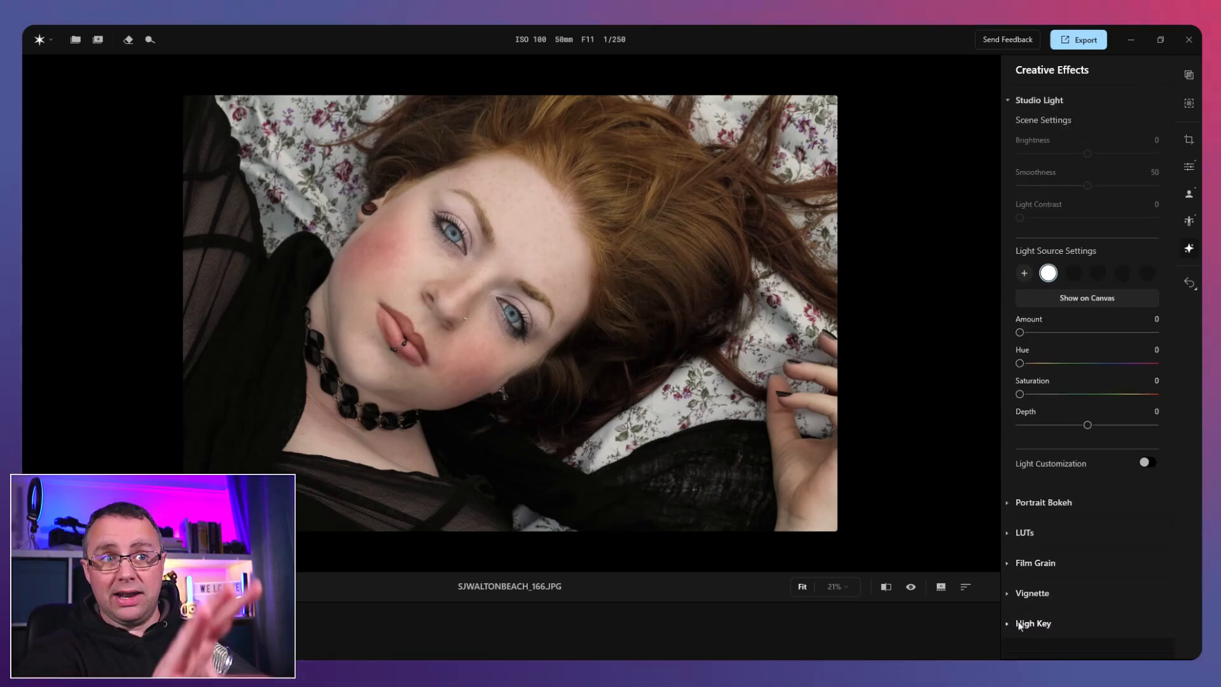
pyautogui.click(1026, 623)
pyautogui.scroll(-3, 1021, 385)
pyautogui.click(1020, 381)
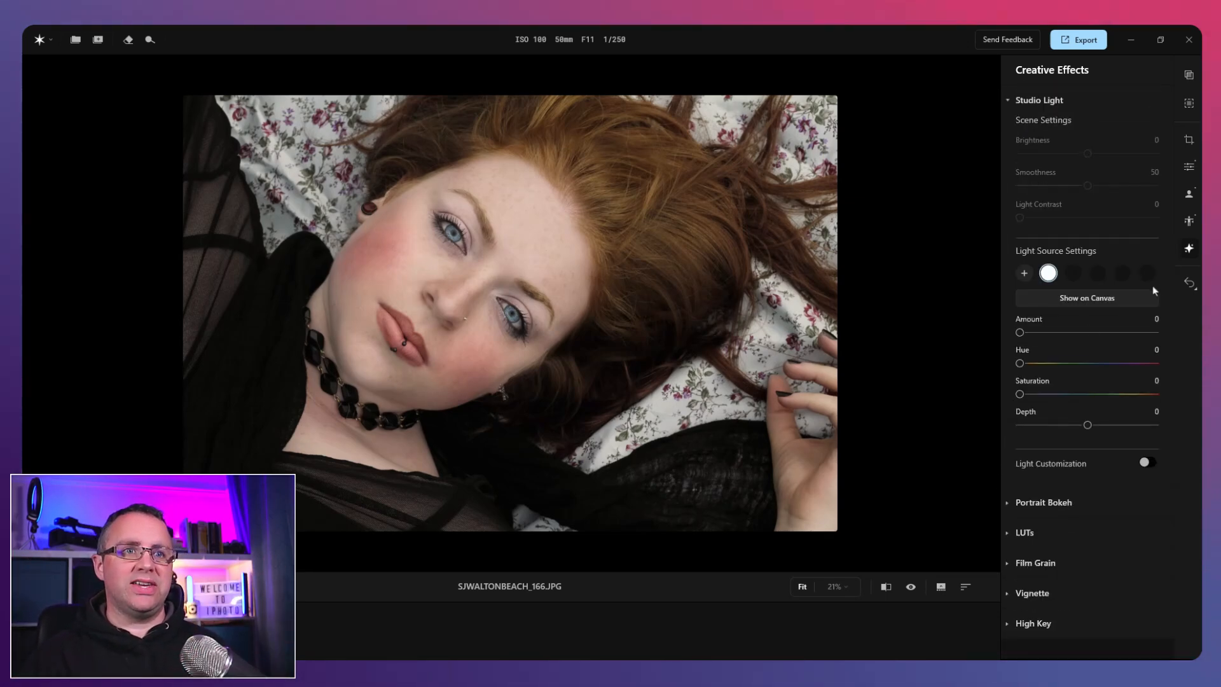
# Step: View the Undo, Redo and Revert to Original options, and collapse the Studio Light settings
pyautogui.click(1191, 284)
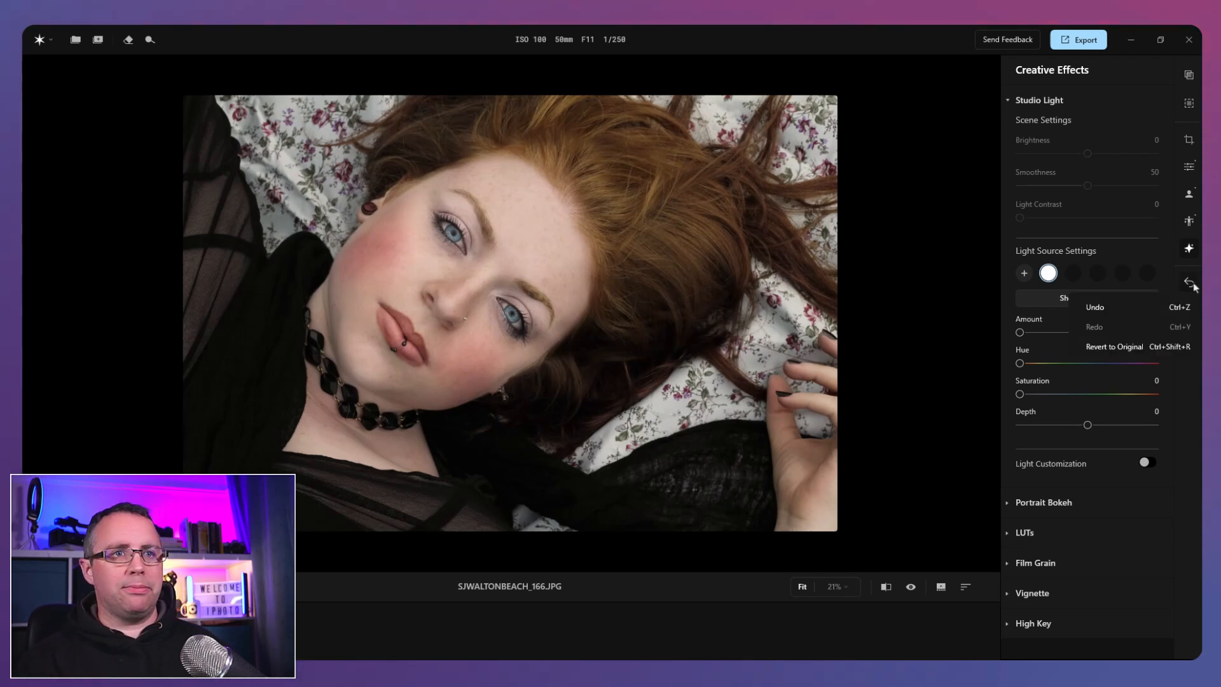
pyautogui.click(1190, 284)
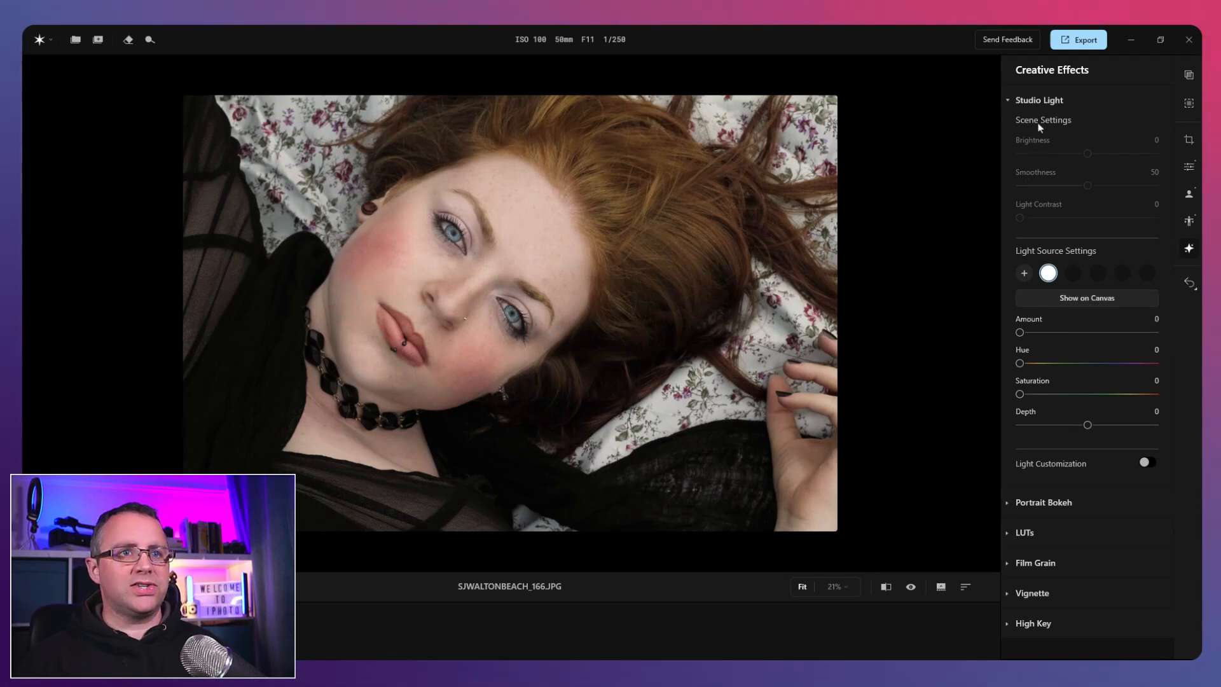
pyautogui.click(1010, 100)
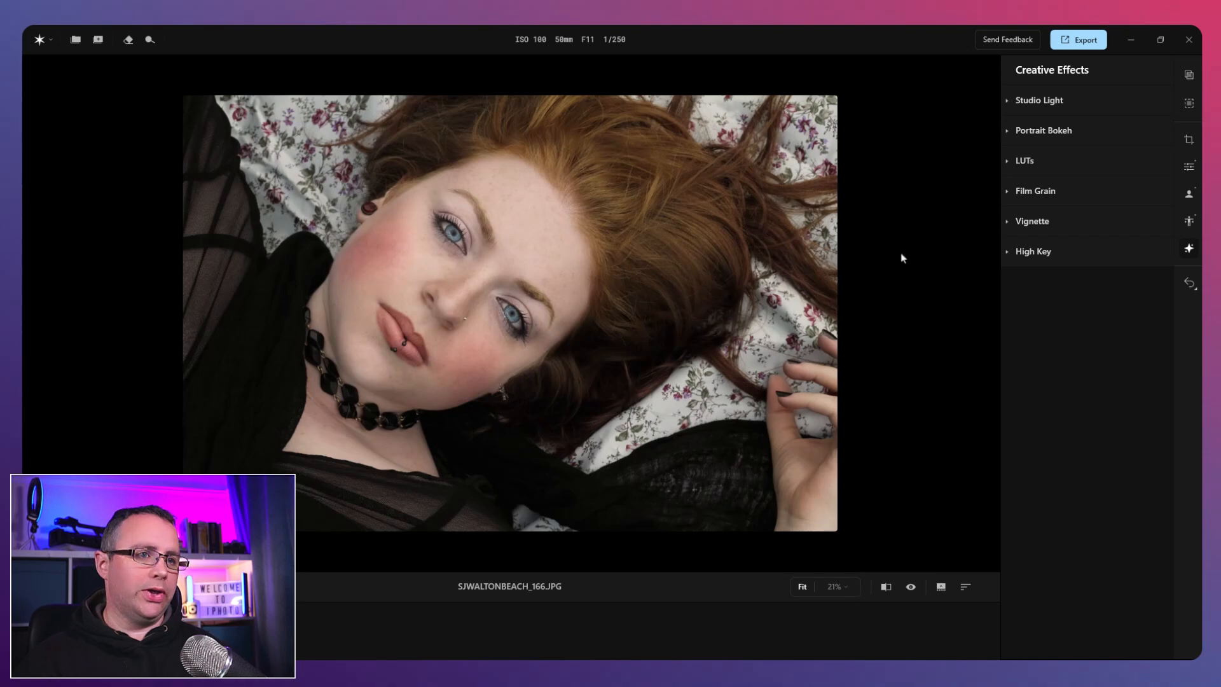
# Step: Open the export settings for the portrait photo and move the dialog off the face
pyautogui.rightClick(399, 233)
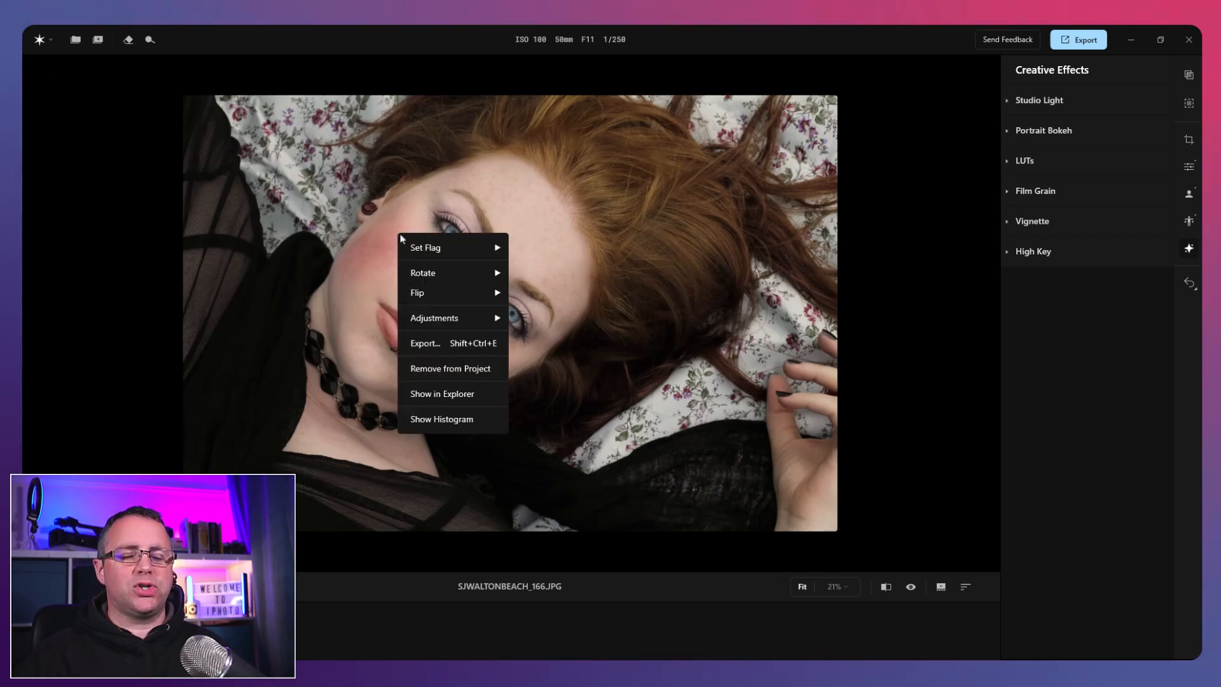
pyautogui.click(456, 343)
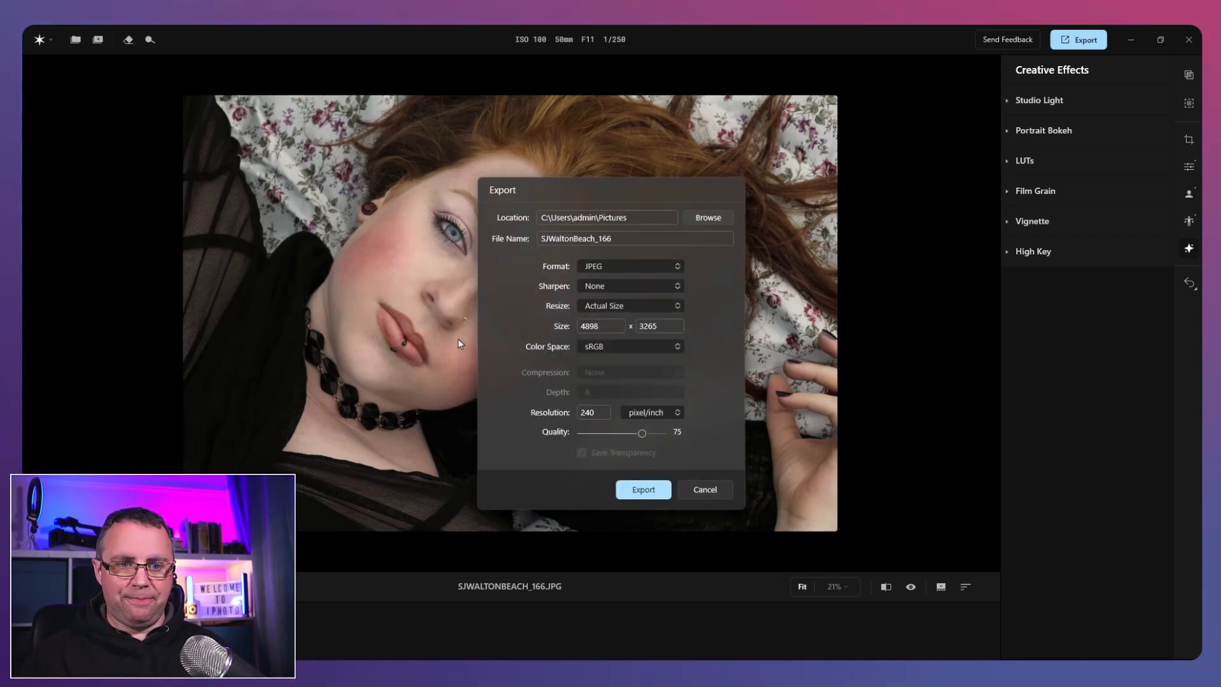
pyautogui.moveTo(656, 189); pyautogui.dragTo(722, 172)
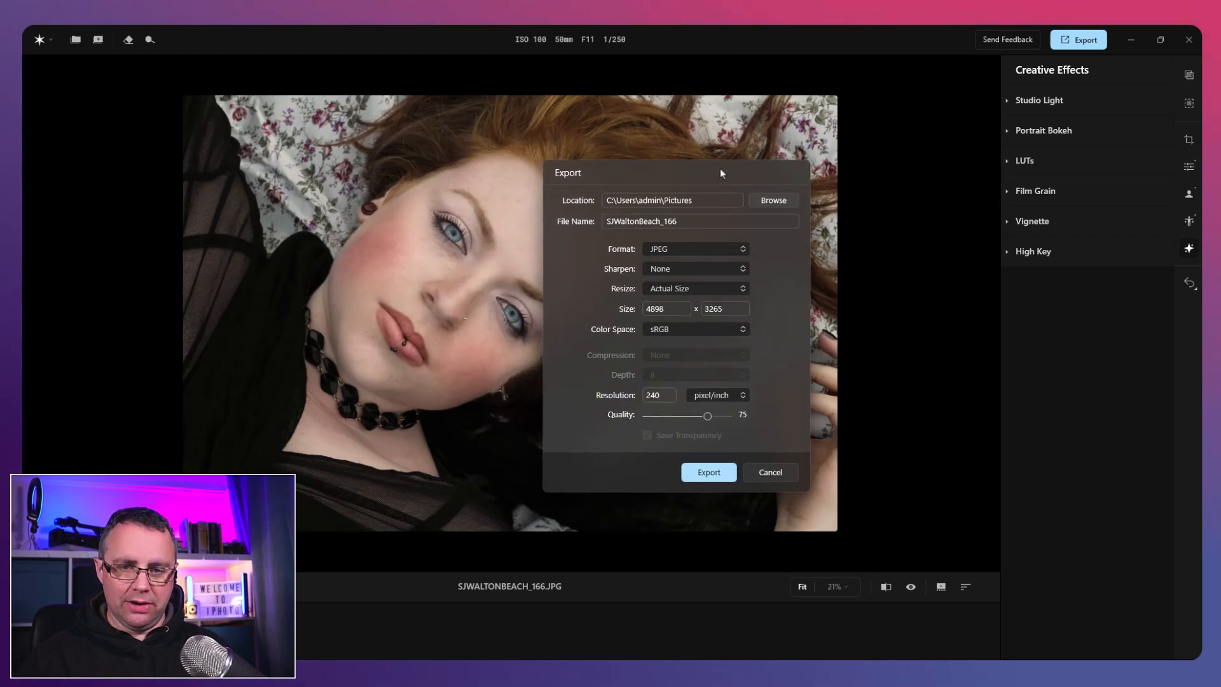